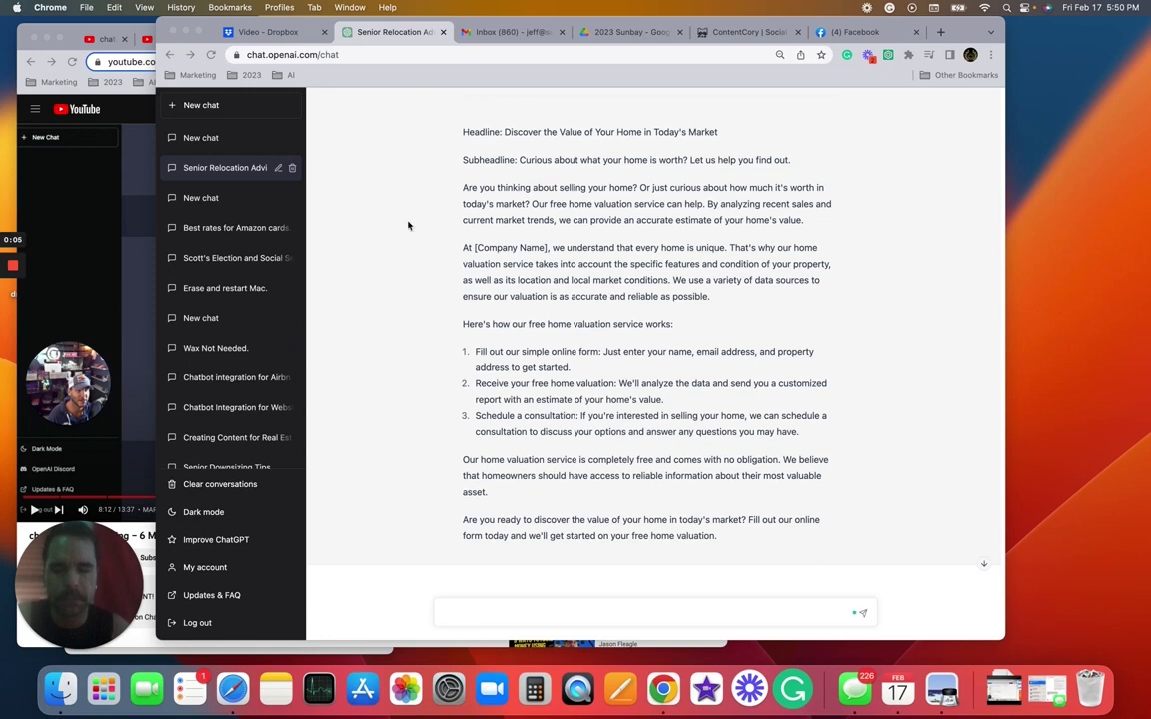
# Copy the earlier prompt requesting a sales landing page for home owners wanting to know how much their home is worth
pyautogui.scroll(3, 407, 225)
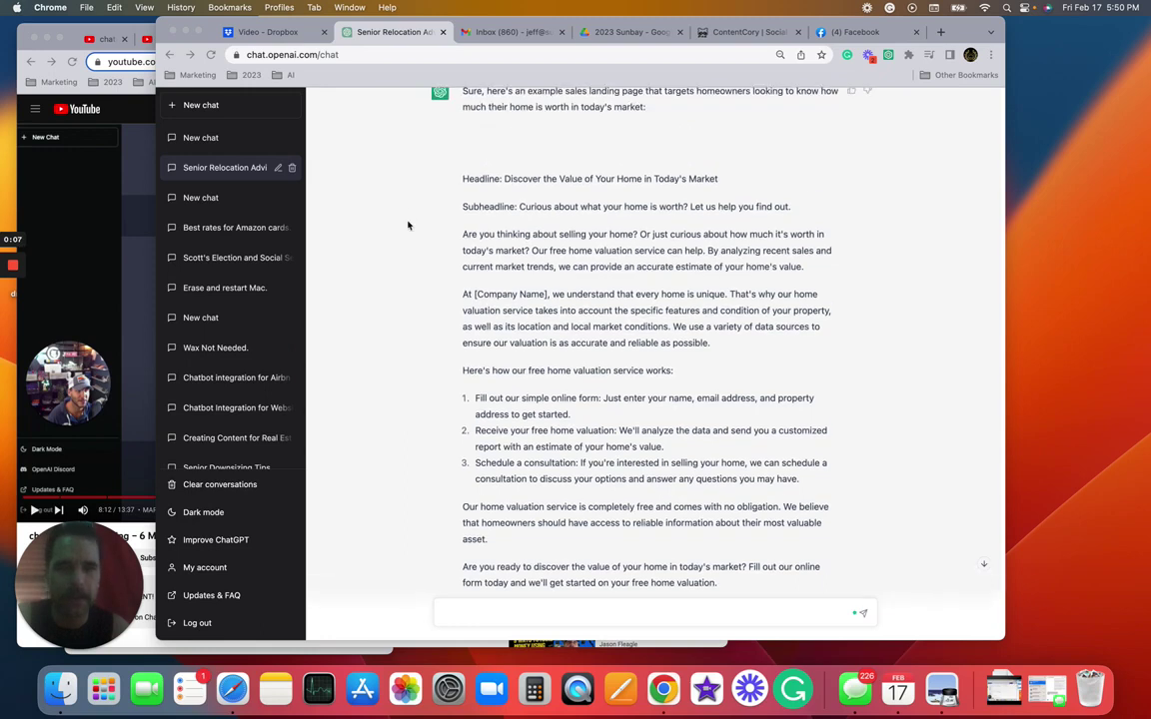
pyautogui.scroll(1, 559, 193)
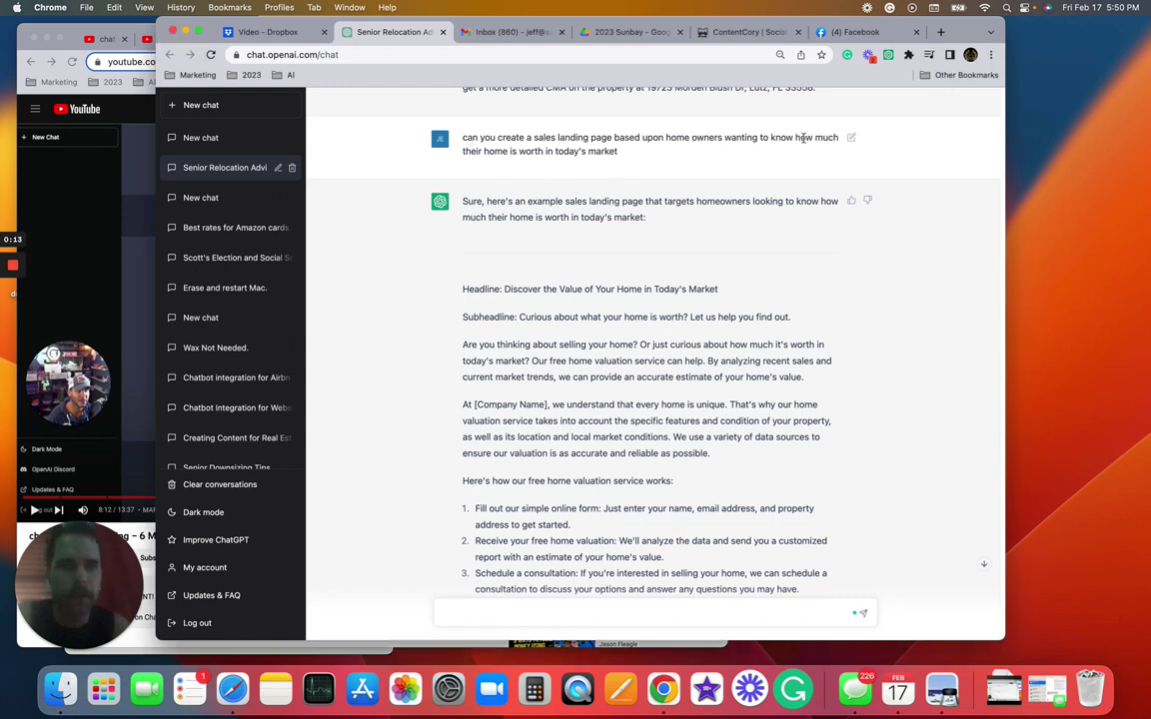
pyautogui.scroll(-3, 450, 321)
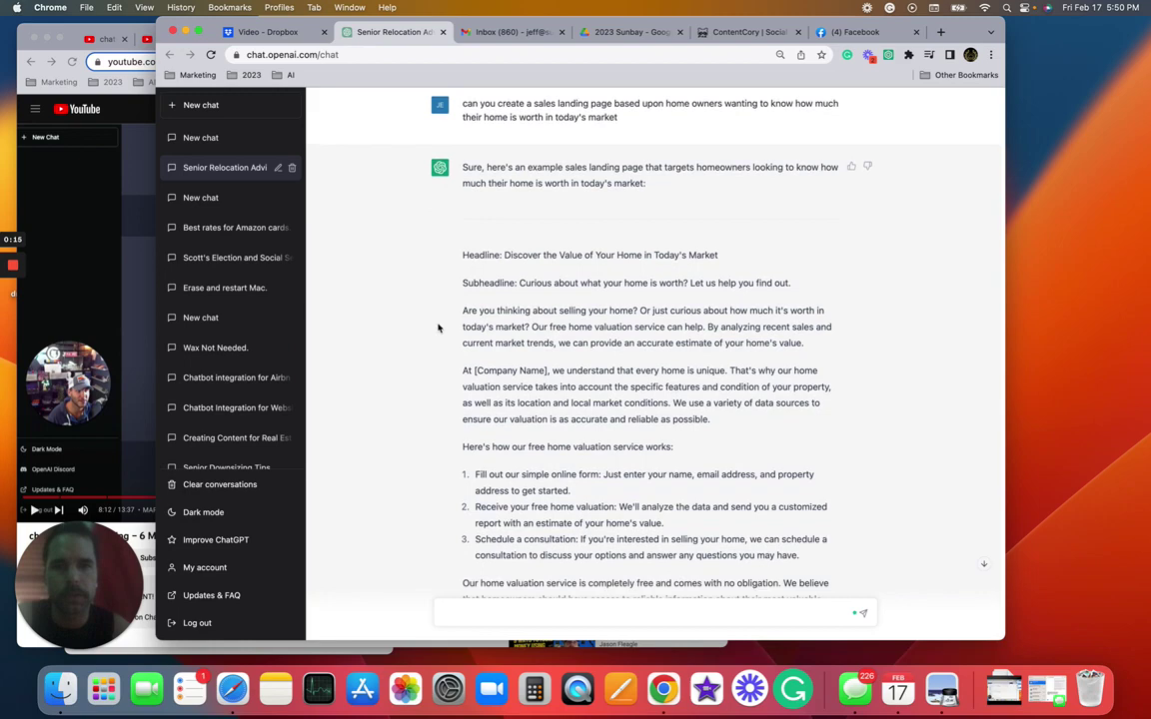
pyautogui.scroll(-1, 531, 240)
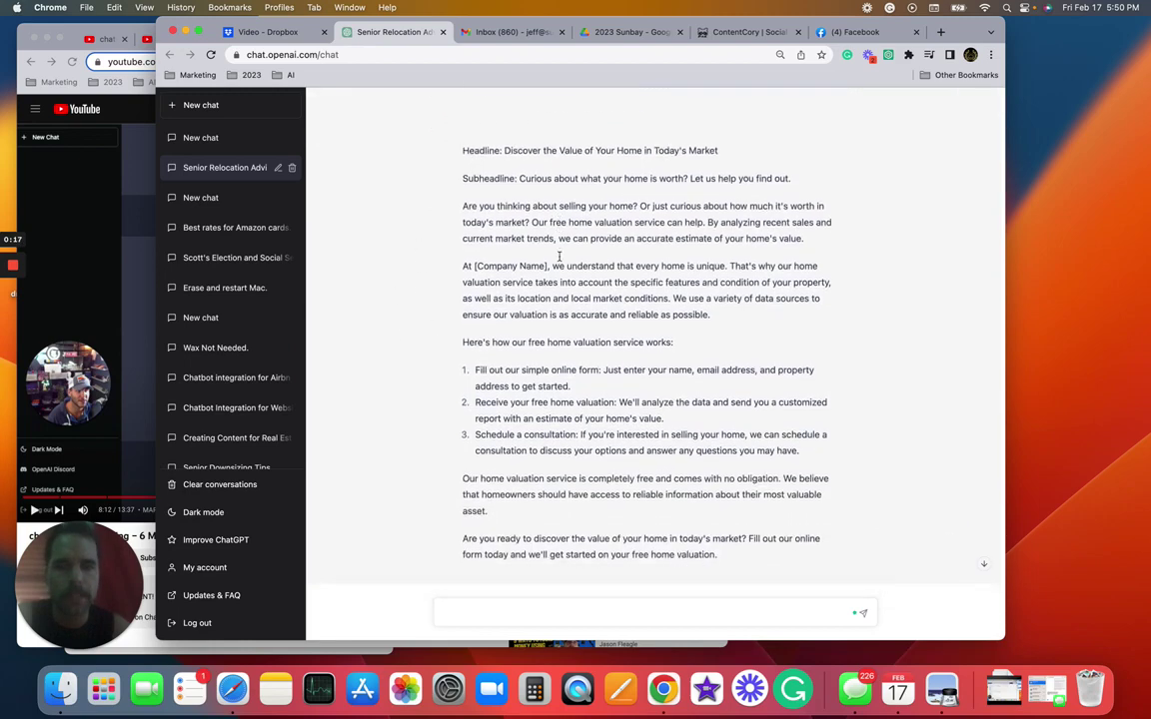
pyautogui.scroll(3, 599, 200)
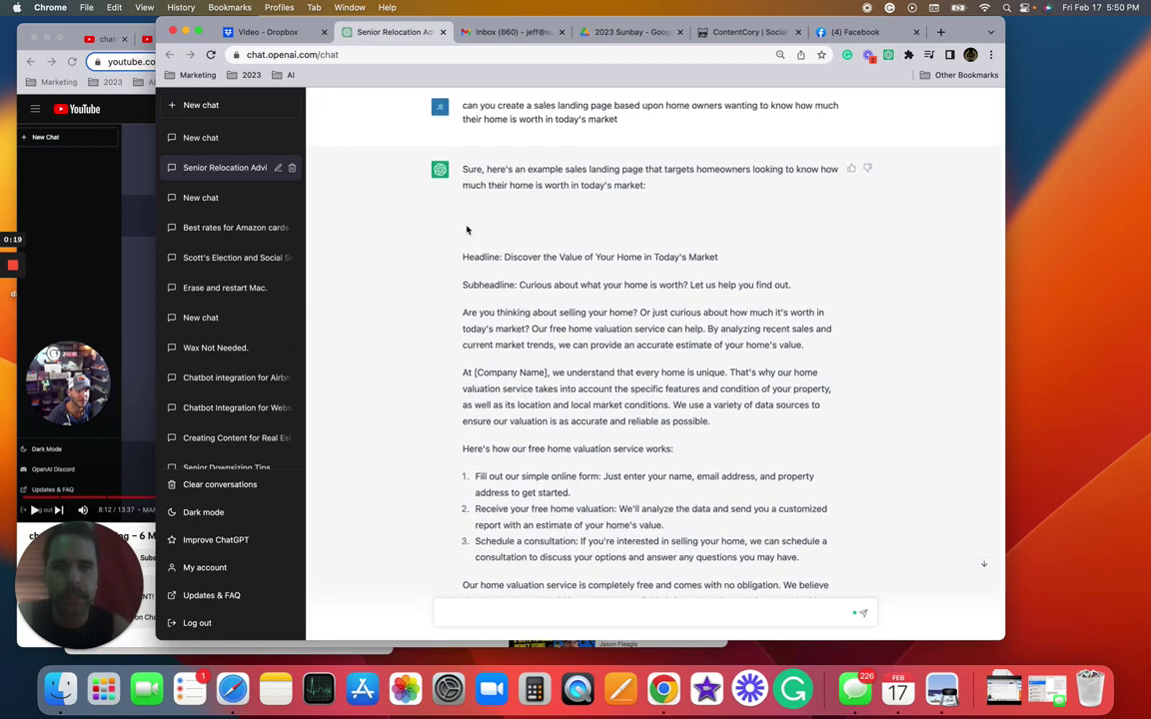
pyautogui.moveTo(622, 151); pyautogui.dragTo(467, 133)
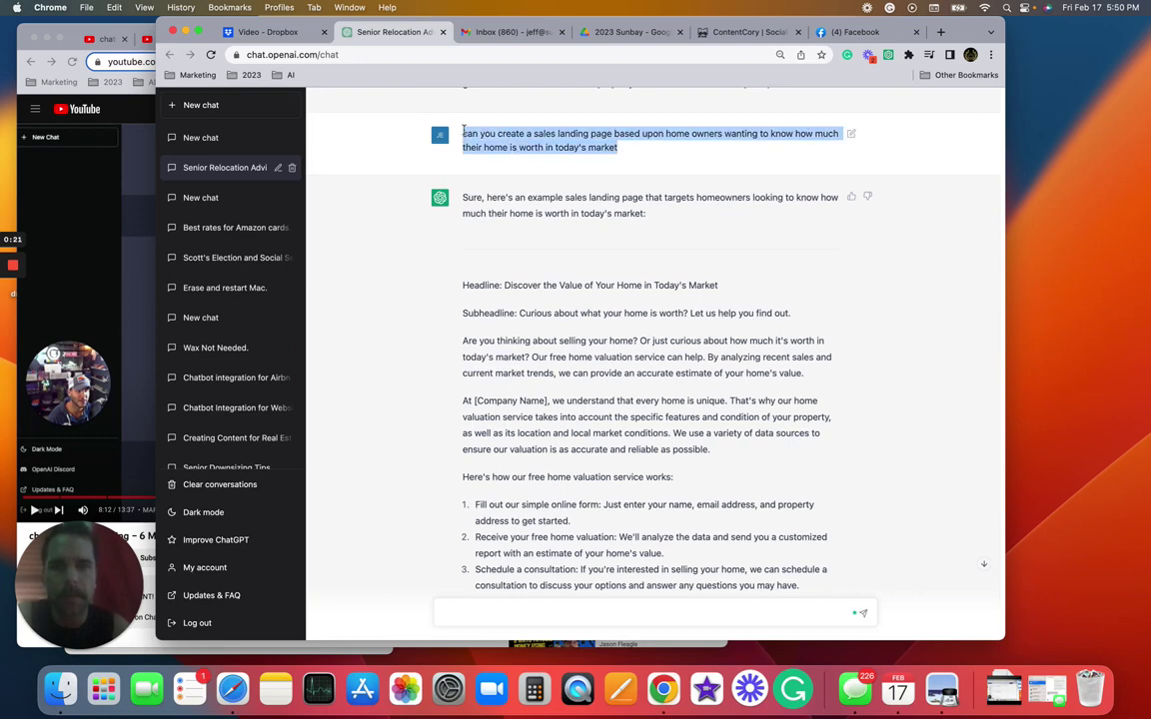
pyautogui.rightClick(462, 133)
pyautogui.click(520, 166)
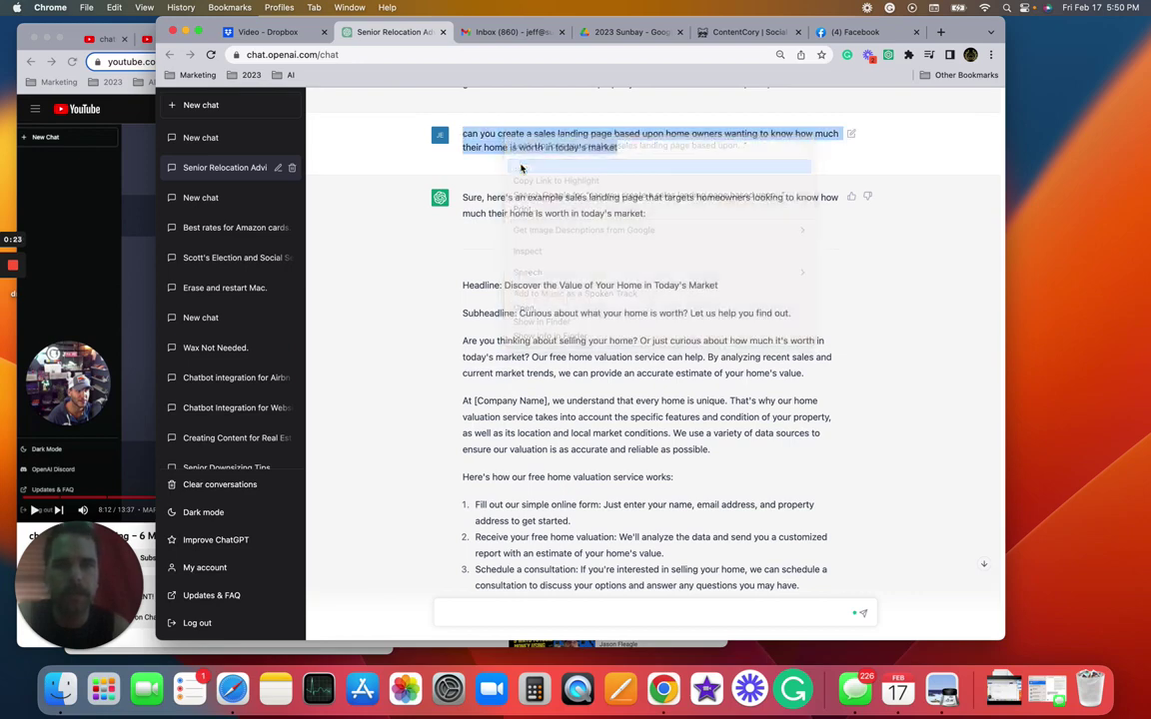
# Paste the copied prompt as a new message, append "for my company Sunbay Real Estate", and submit it
pyautogui.scroll(-3, 600, 399)
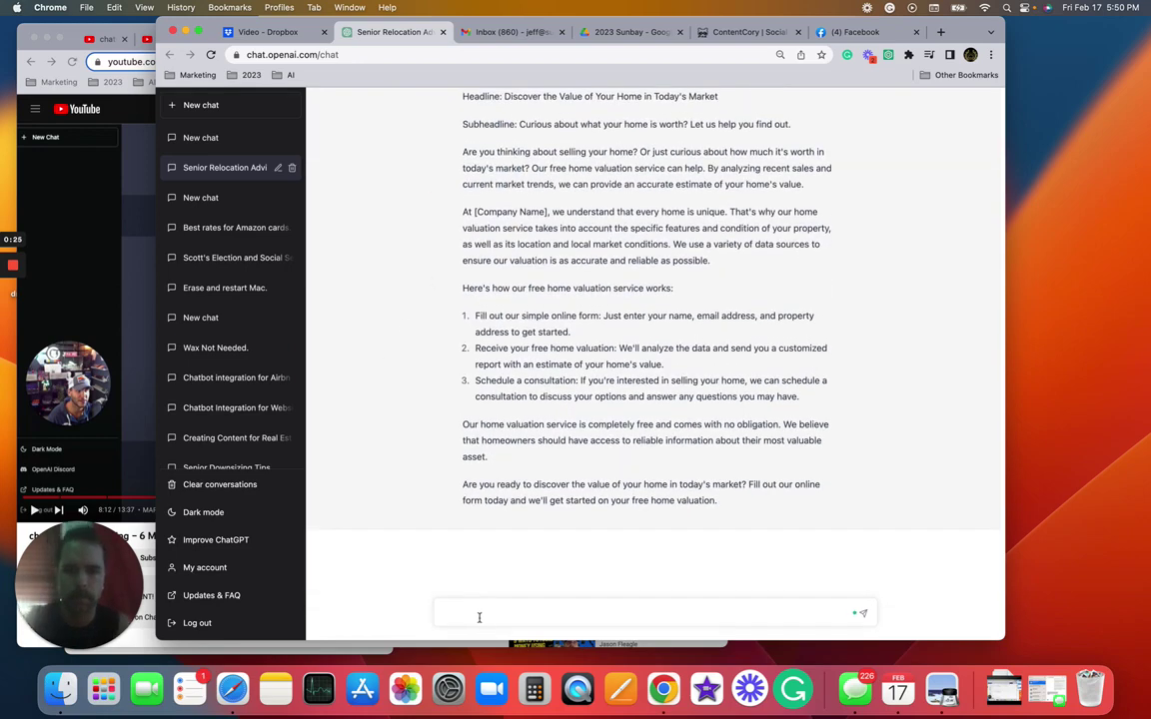
pyautogui.press('super+v')
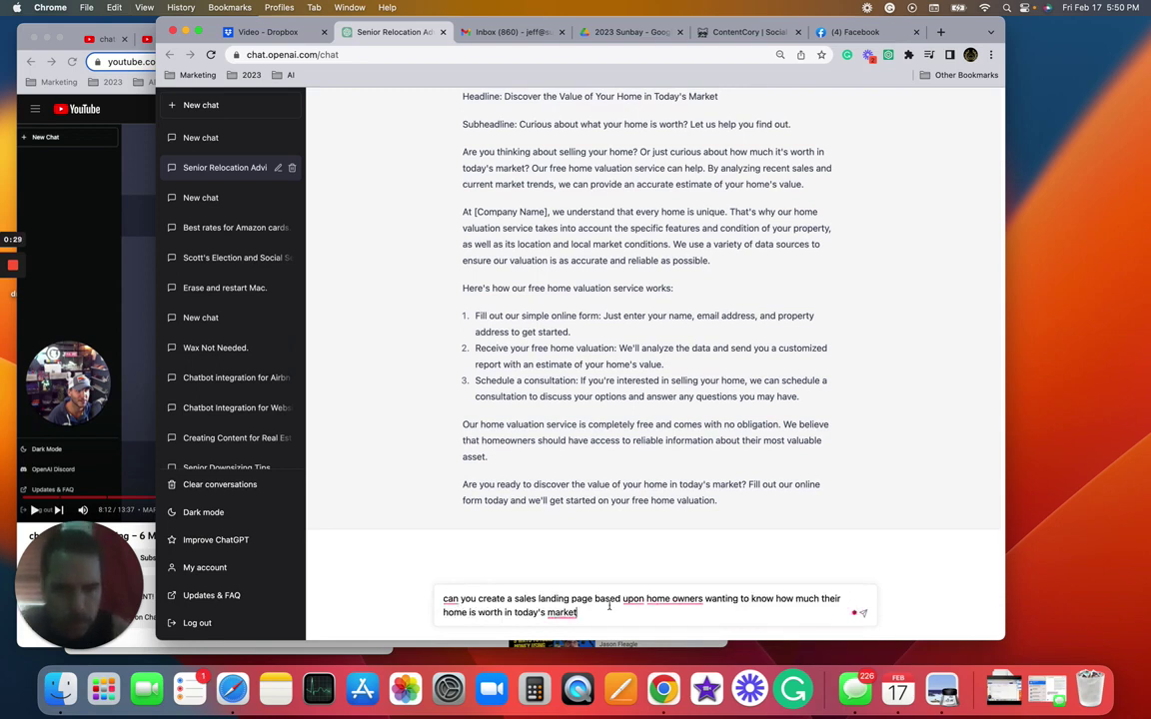
pyautogui.write('for my compa')
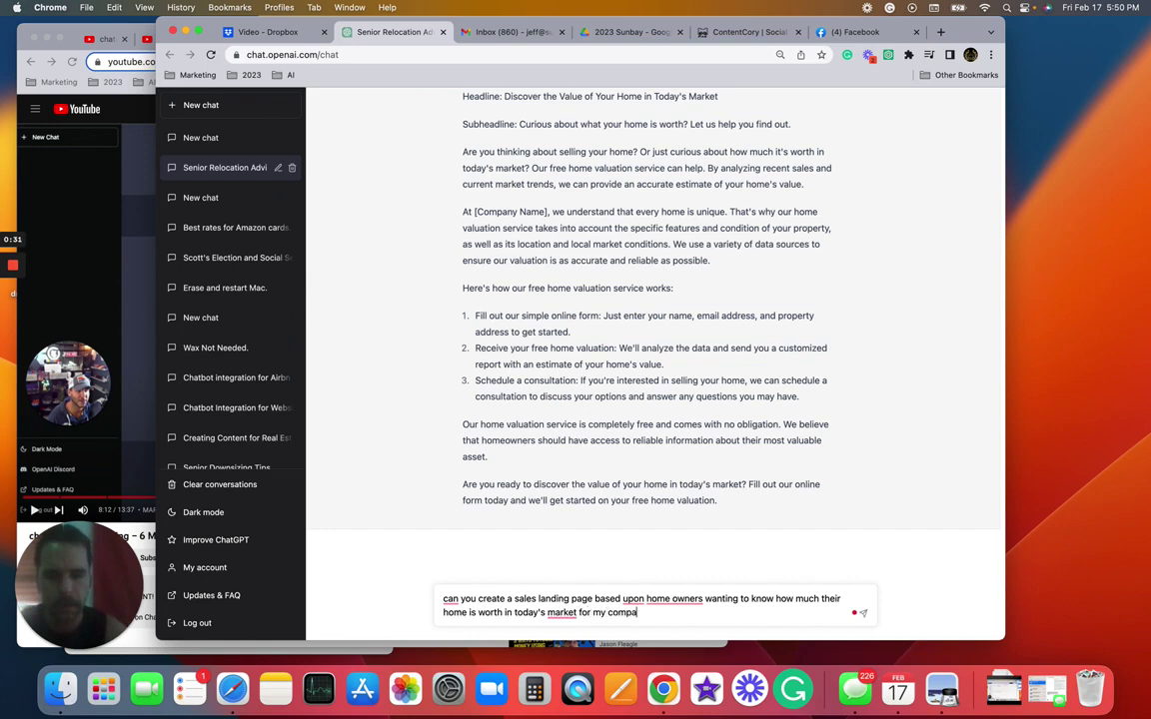
pyautogui.write('ny Sunbay Real')
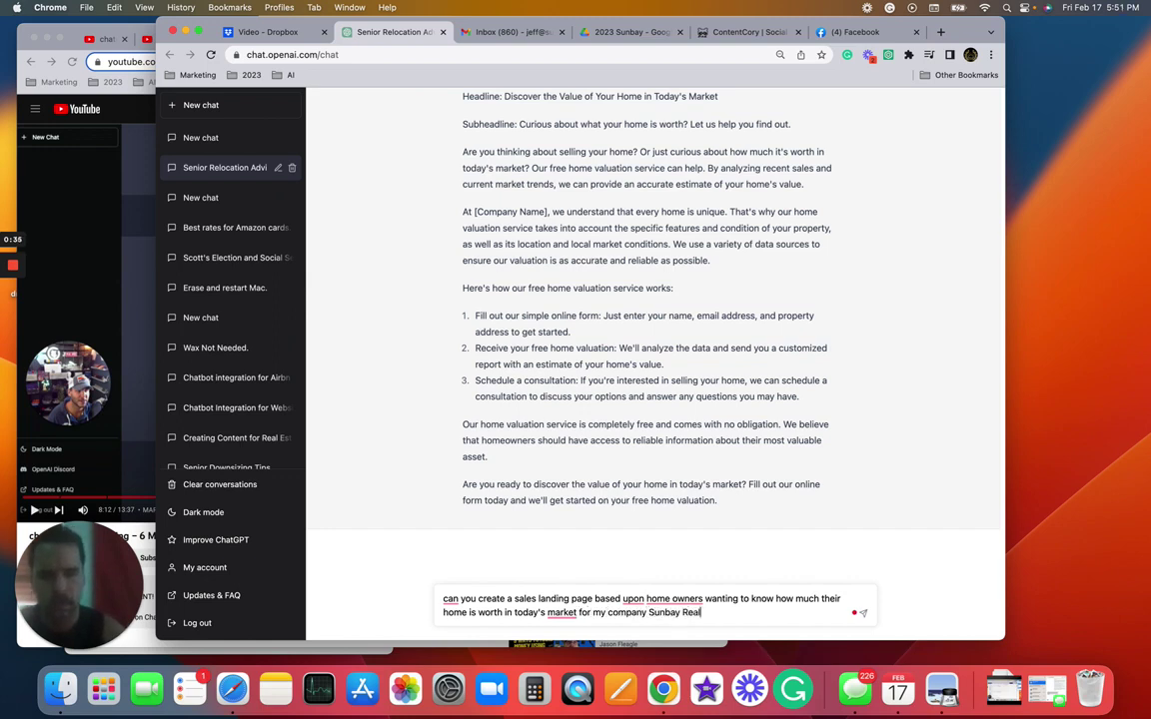
pyautogui.write(' Estate')
pyautogui.press('Return')
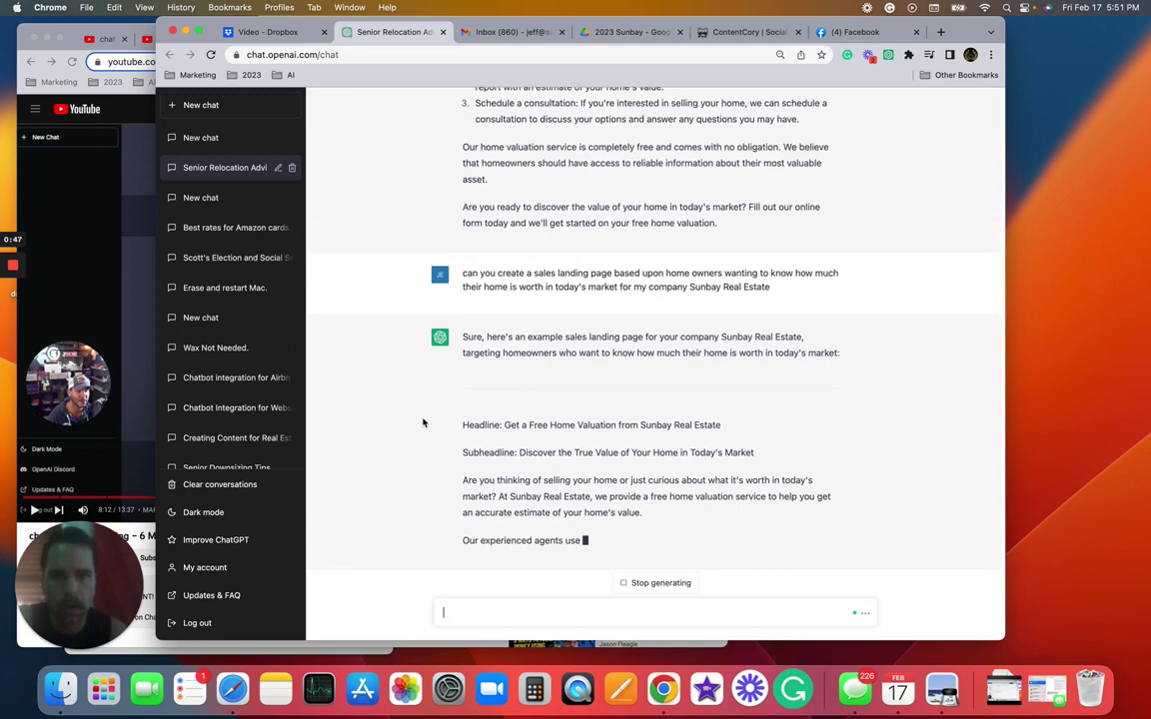
# Copy the newly generated Sunbay Real Estate landing page text, from its headline through the closing call to action
pyautogui.scroll(5, 422, 423)
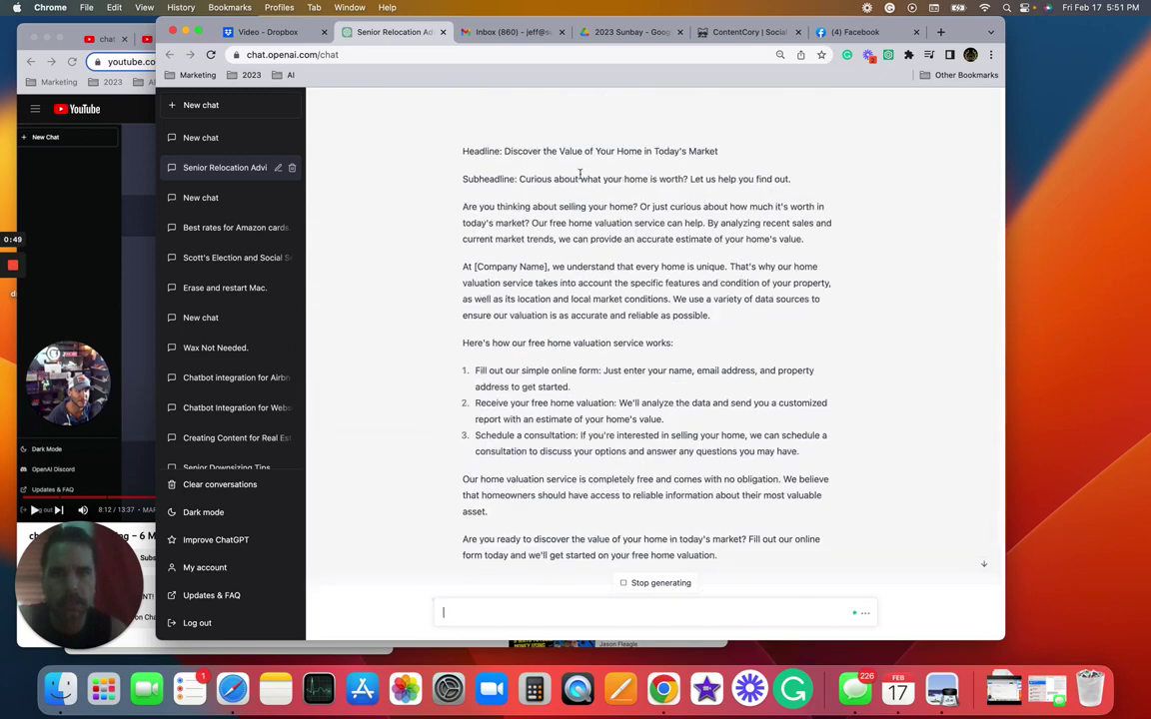
pyautogui.scroll(-5, 465, 297)
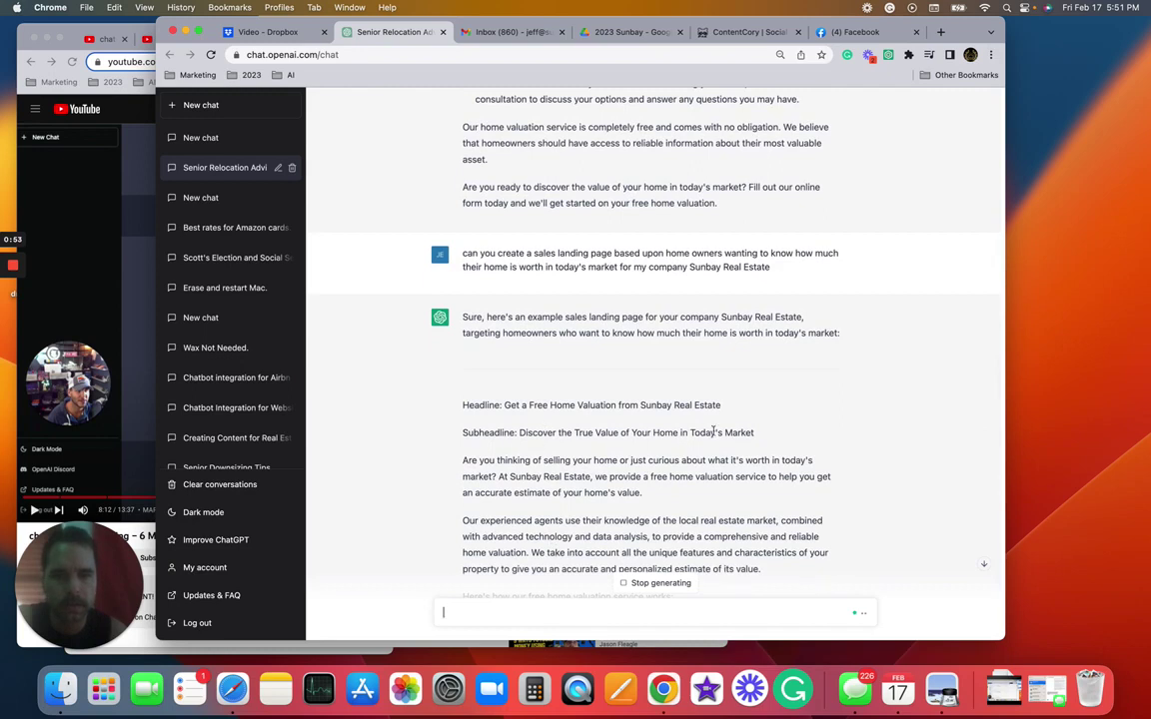
pyautogui.scroll(-4, 699, 399)
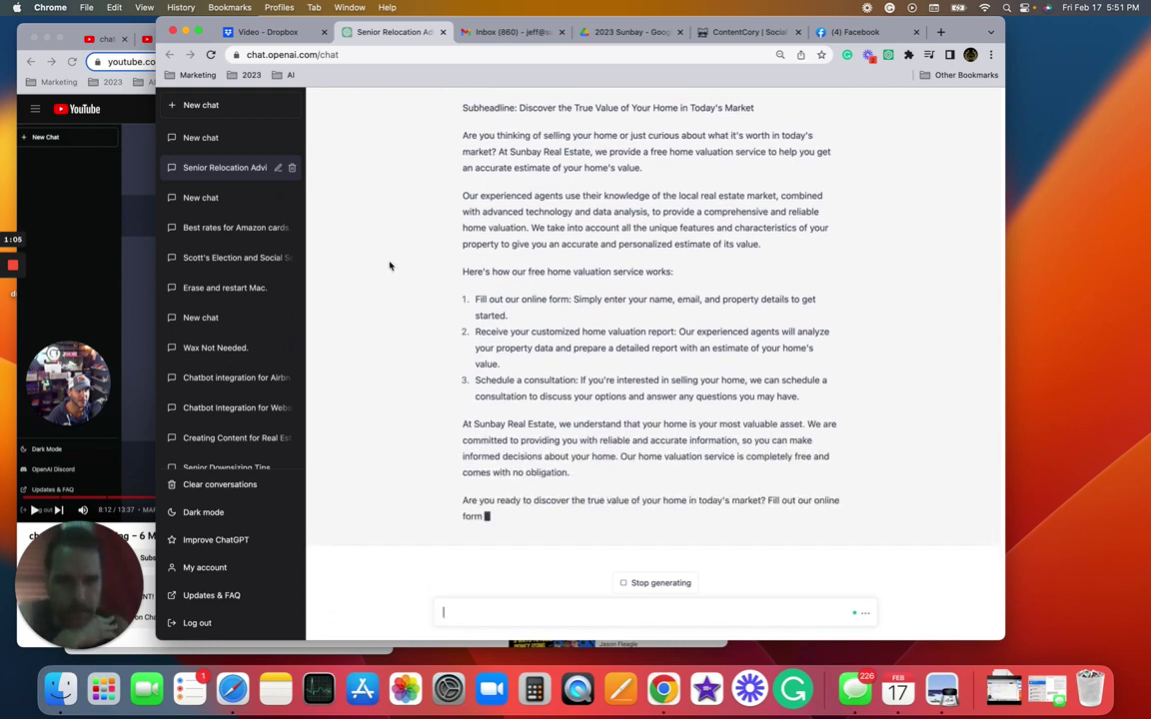
pyautogui.scroll(2, 389, 266)
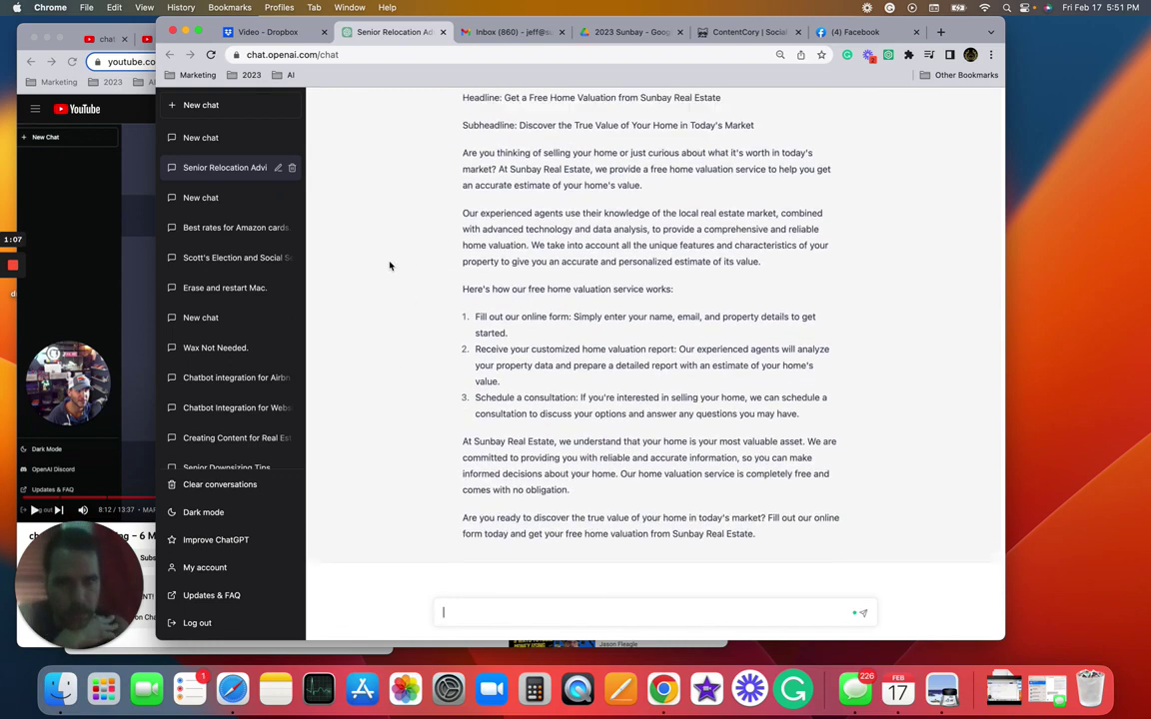
pyautogui.moveTo(756, 557); pyautogui.dragTo(460, 121)
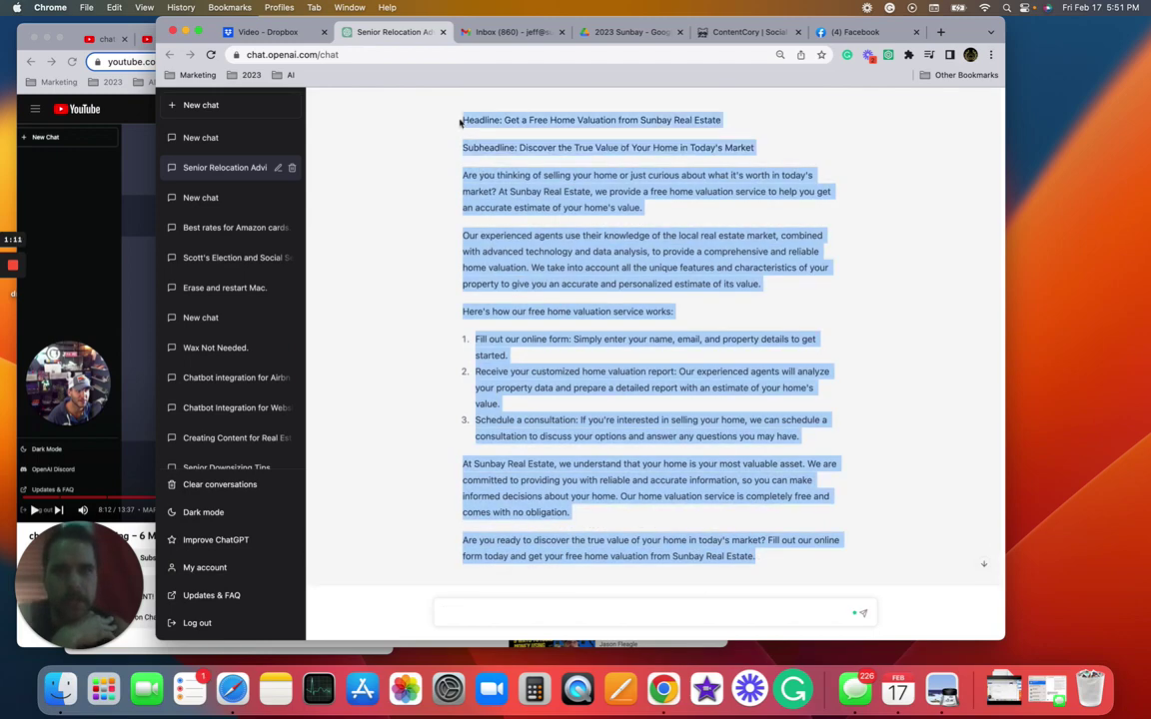
pyautogui.rightClick(511, 188)
pyautogui.click(531, 216)
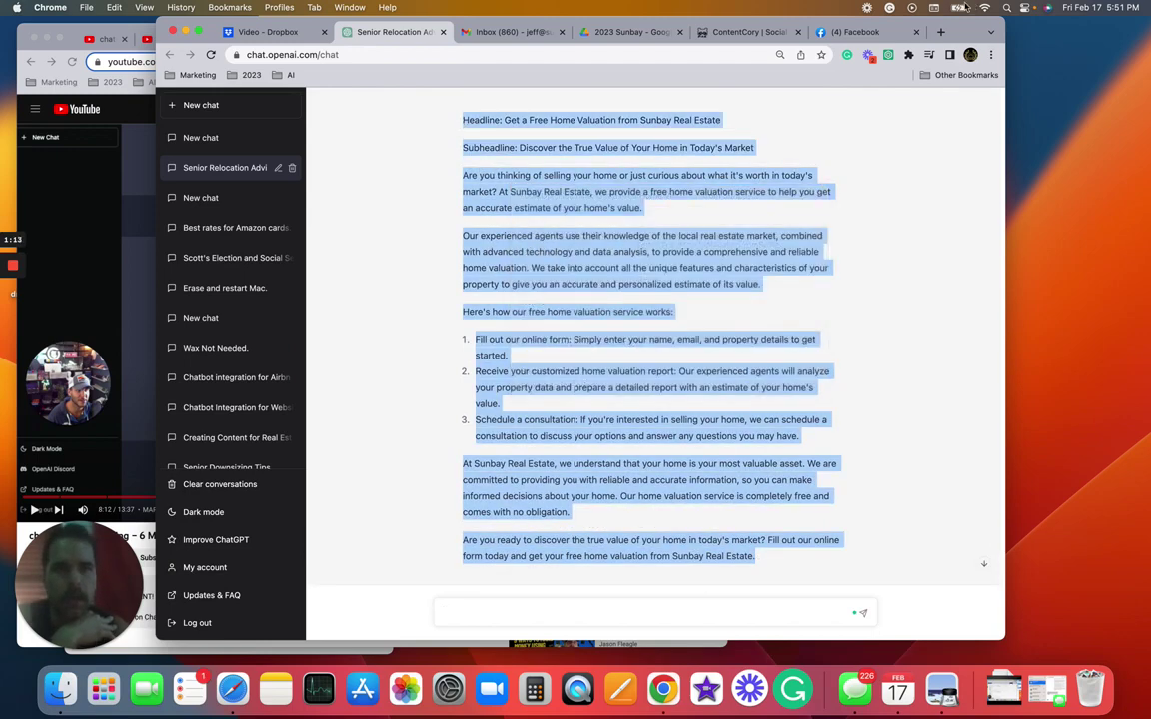
# Switch to the Facebook page already open in the browser
pyautogui.click(869, 33)
pyautogui.click(985, 103)
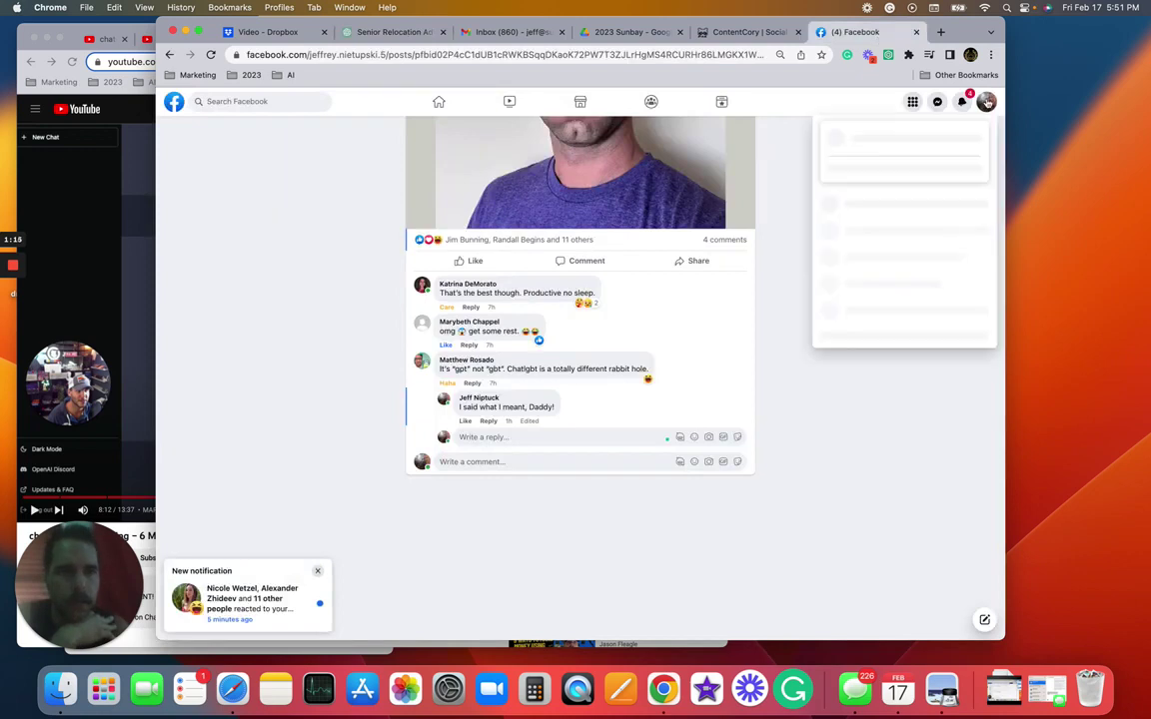
pyautogui.click(973, 141)
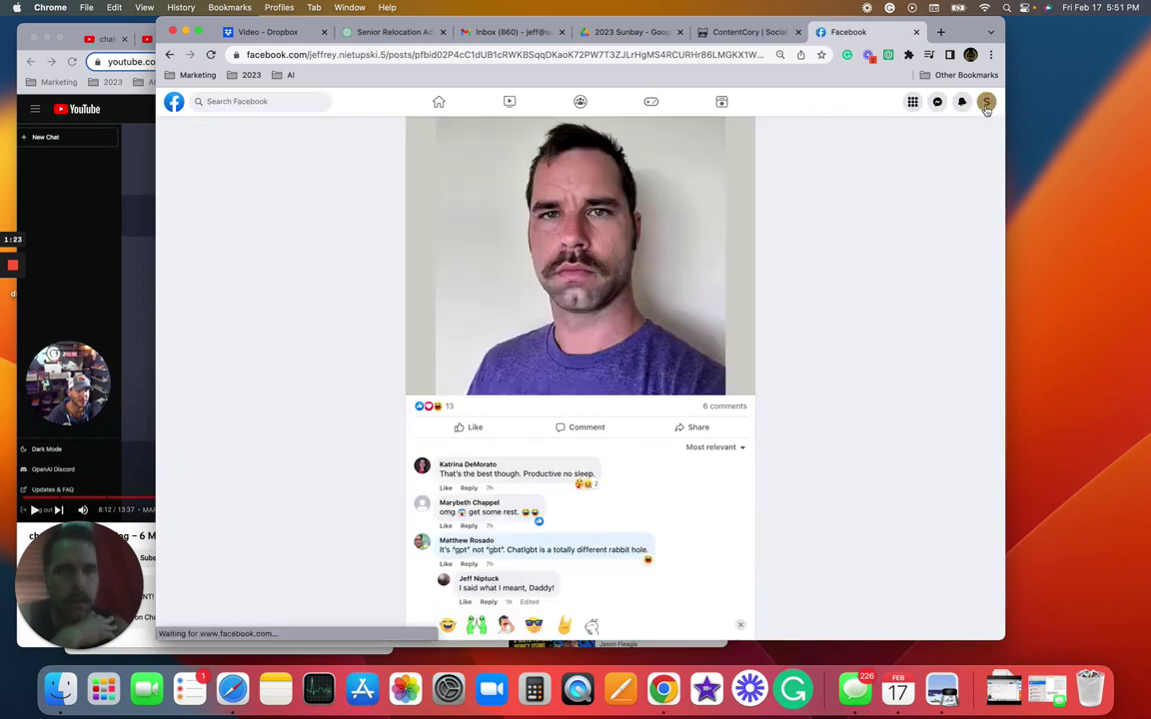
pyautogui.click(986, 110)
pyautogui.click(971, 139)
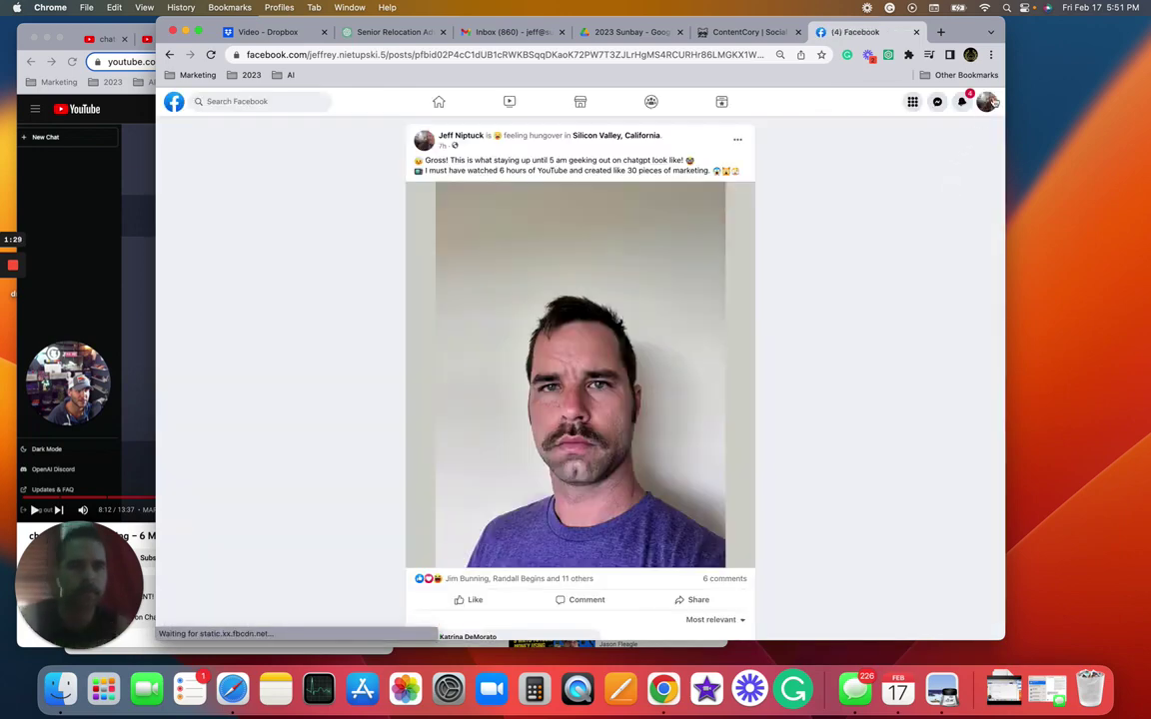
# Switch the active Facebook profile to Sunbay Real Estate and open that business Page
pyautogui.click(987, 103)
pyautogui.scroll(-2, 791, 267)
pyautogui.scroll(2, 791, 268)
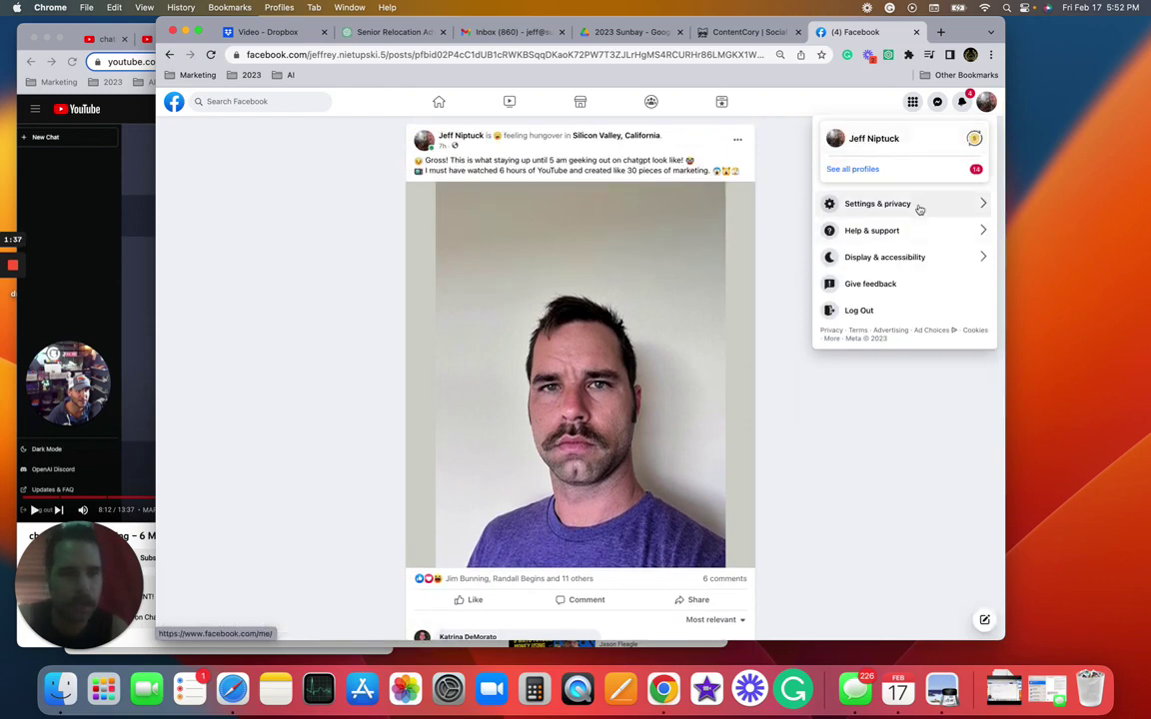
pyautogui.click(866, 171)
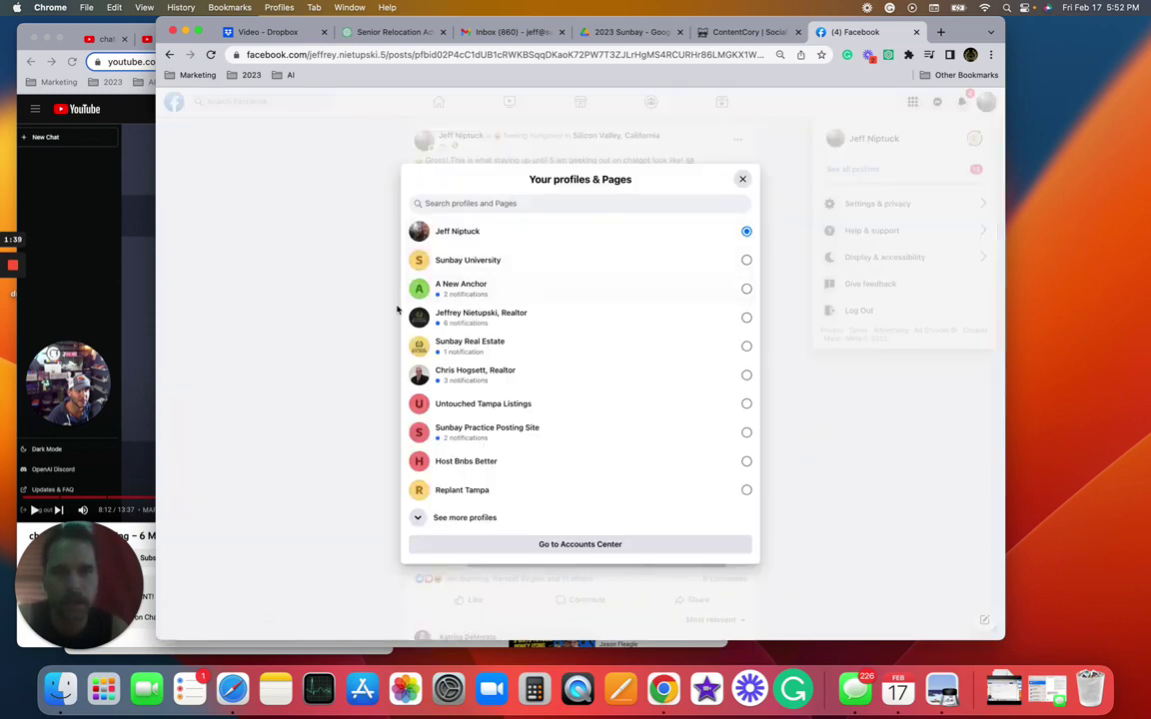
pyautogui.click(634, 348)
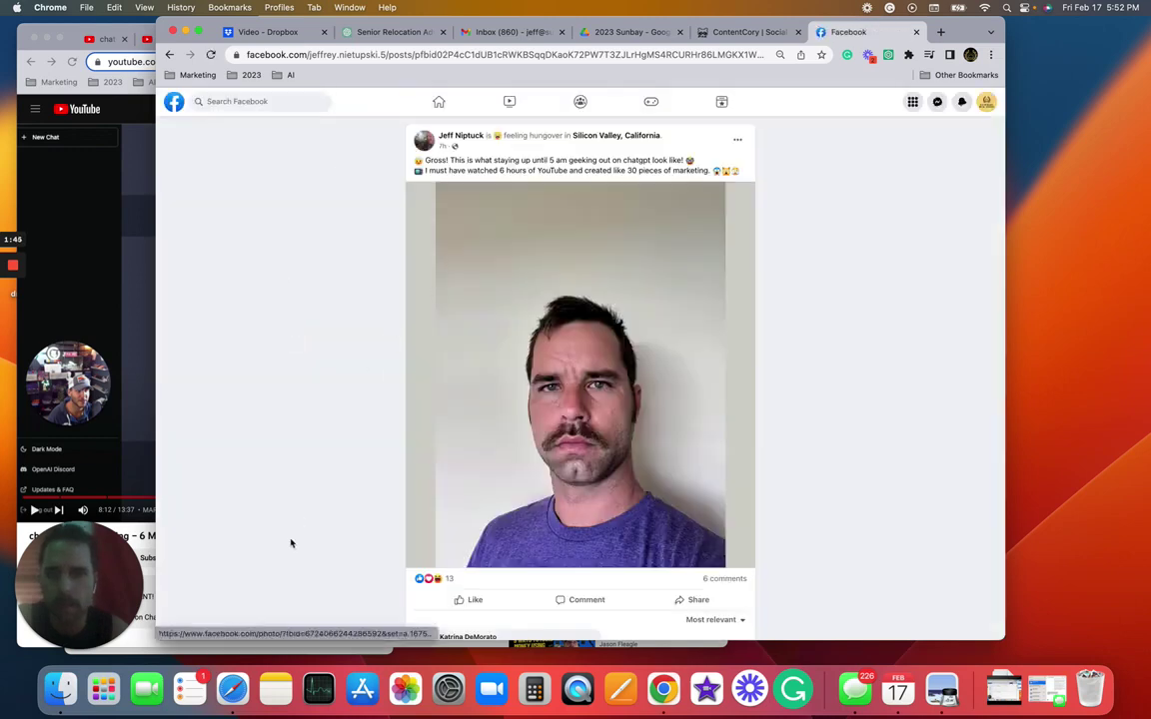
pyautogui.click(986, 102)
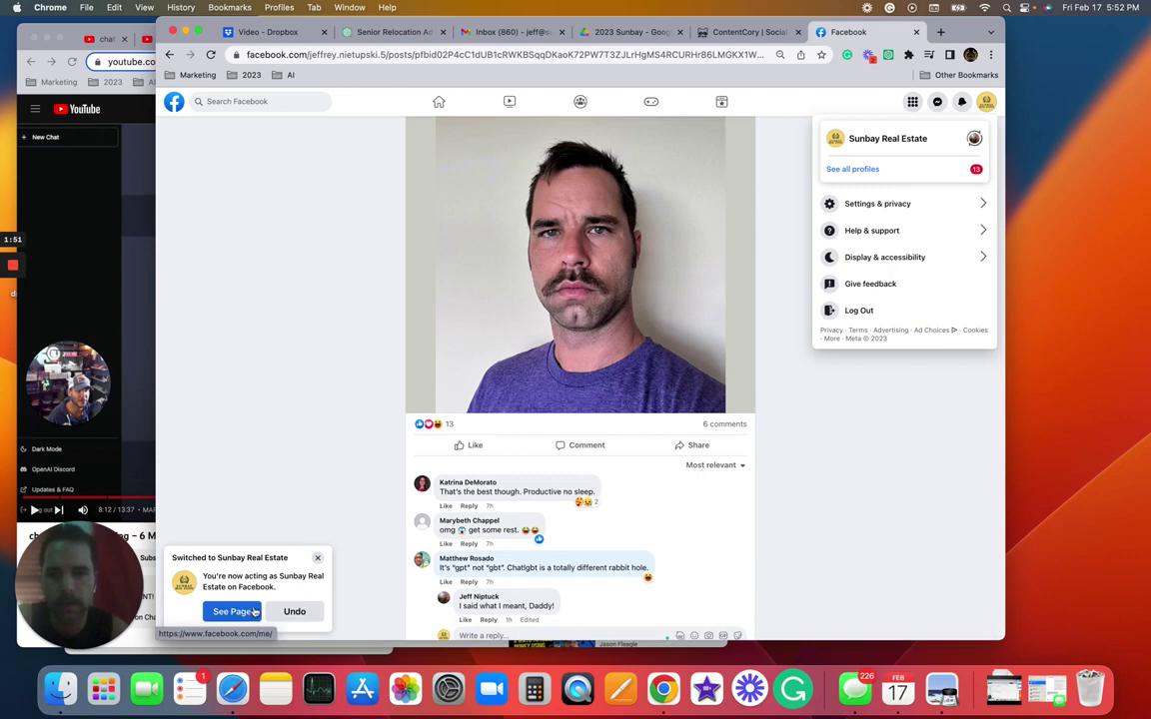
pyautogui.click(233, 612)
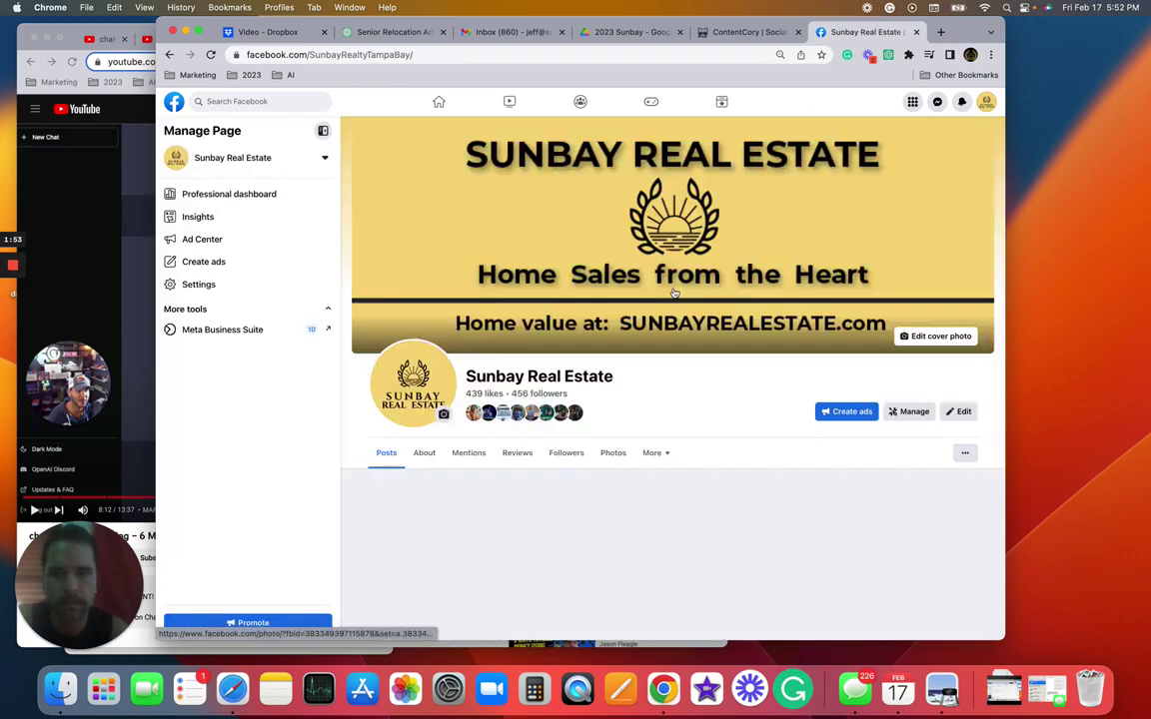
# Start a new post on the Sunbay Real Estate Page and paste the copied landing page text into it
pyautogui.scroll(-5, 721, 397)
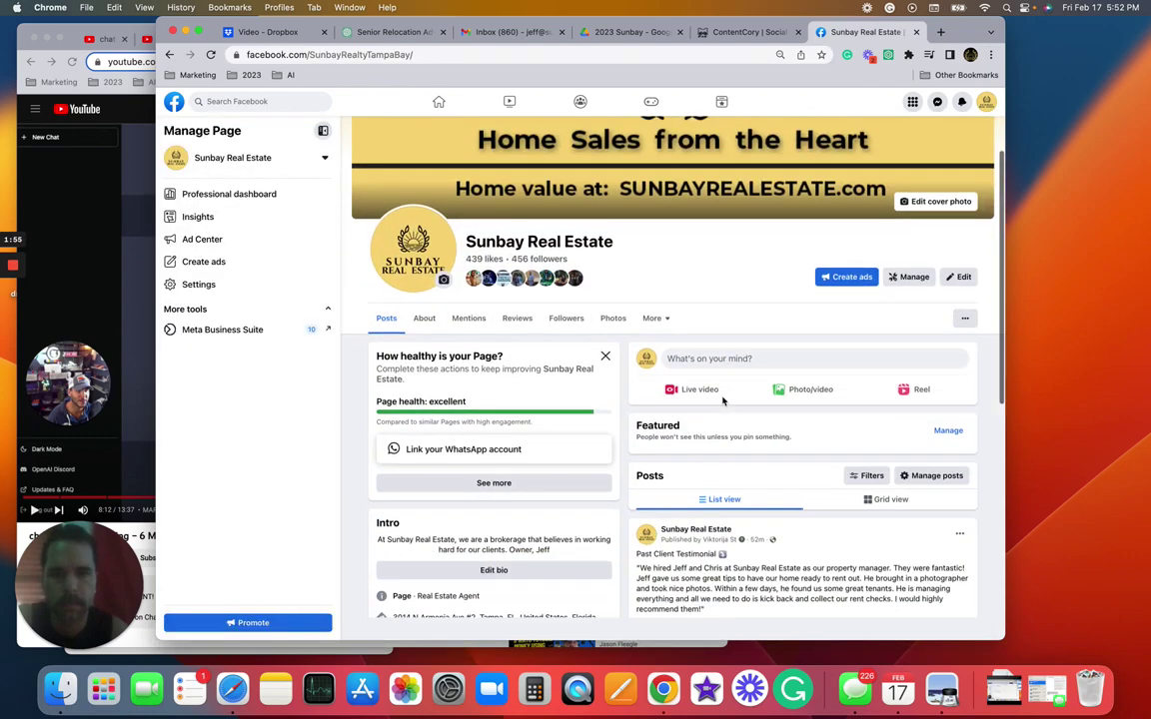
pyautogui.click(727, 273)
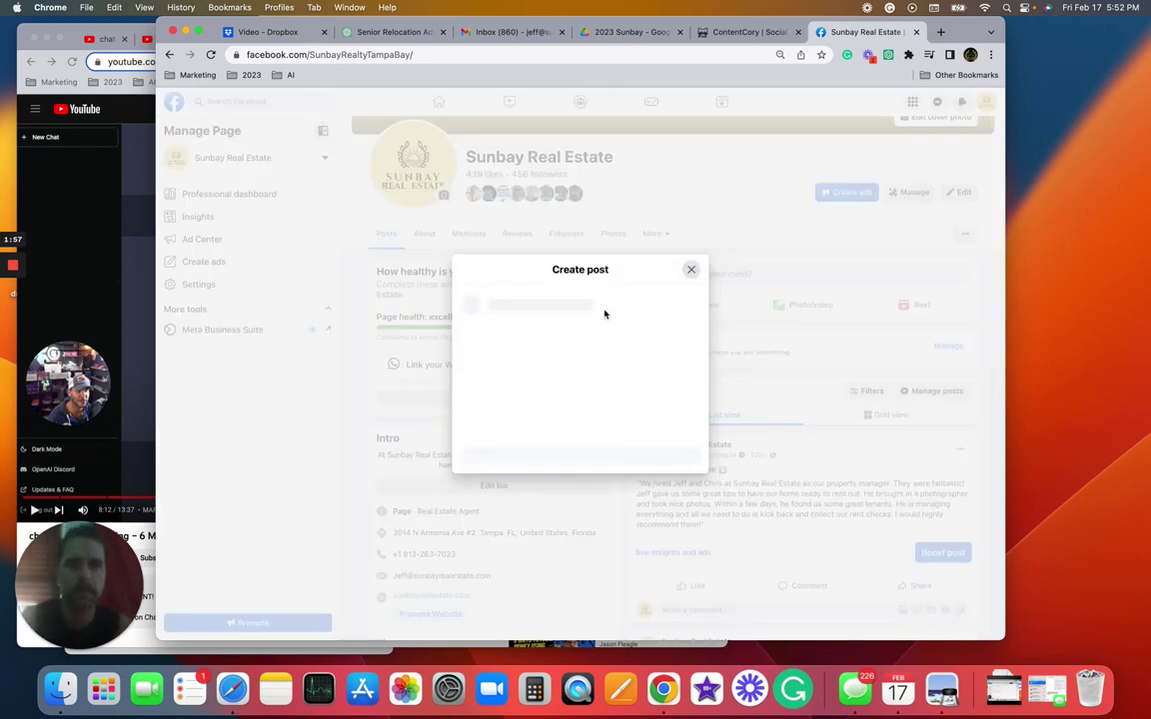
pyautogui.press('super+v')
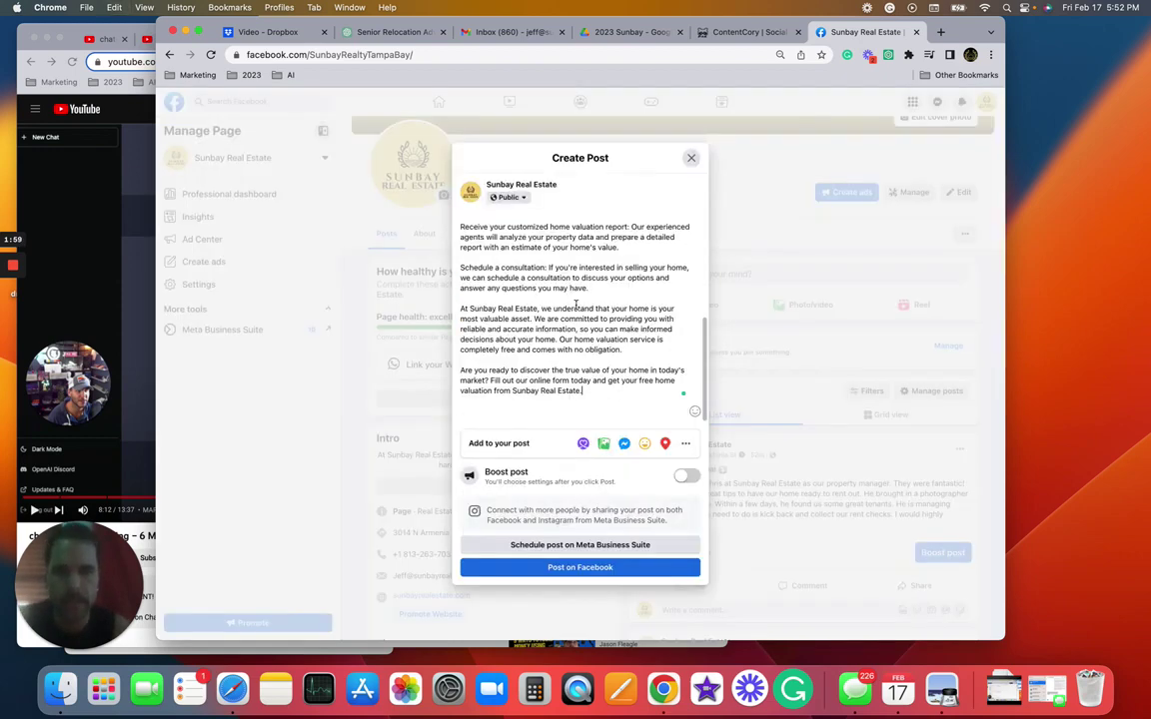
# Delete the "Subheadline:" and "Headline:" labels from the post draft and review the remaining text
pyautogui.scroll(10, 576, 304)
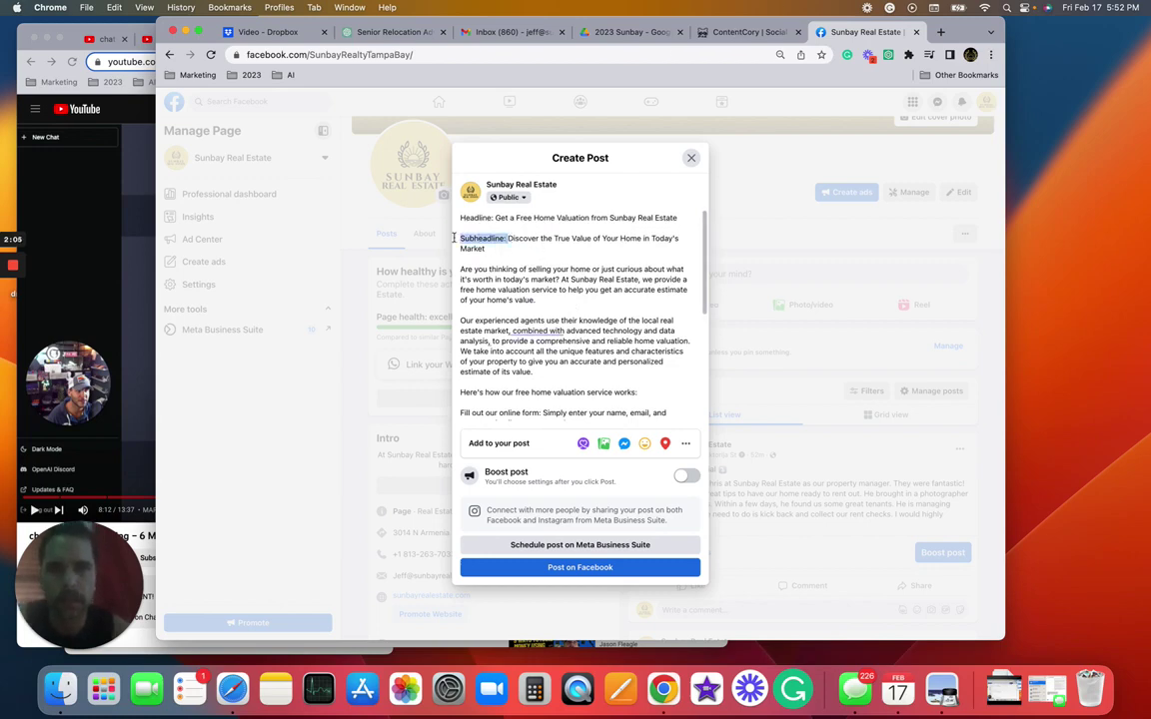
pyautogui.press('BackSpace')
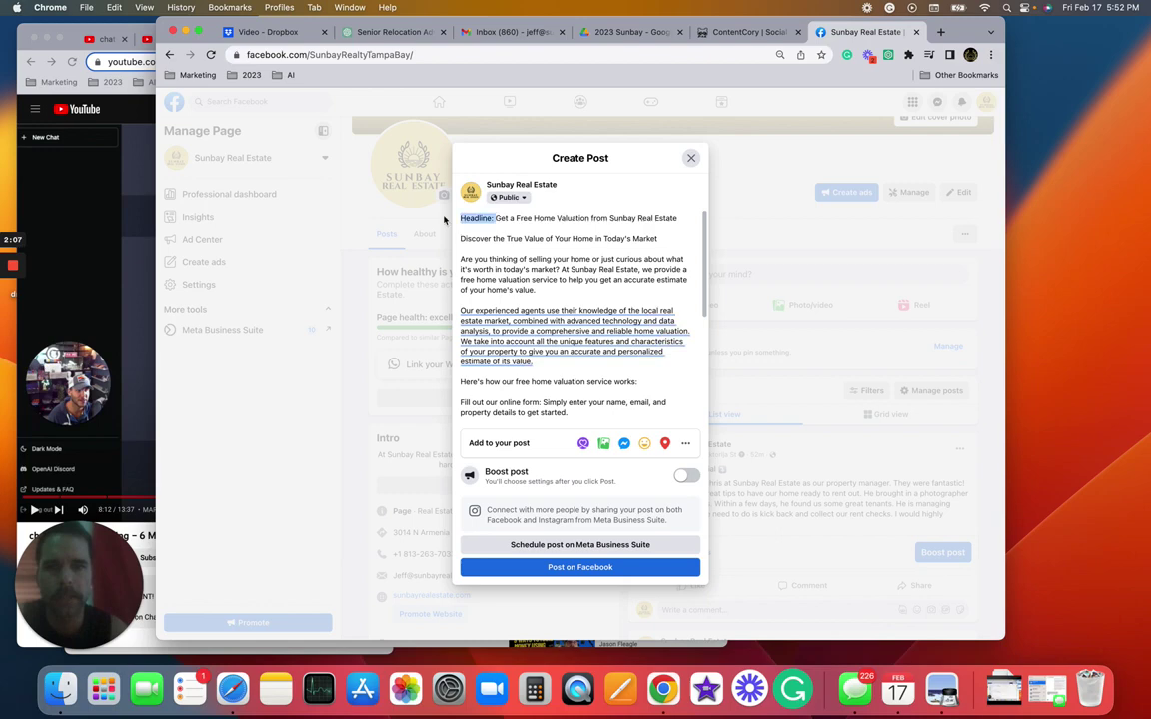
pyautogui.press('BackSpace')
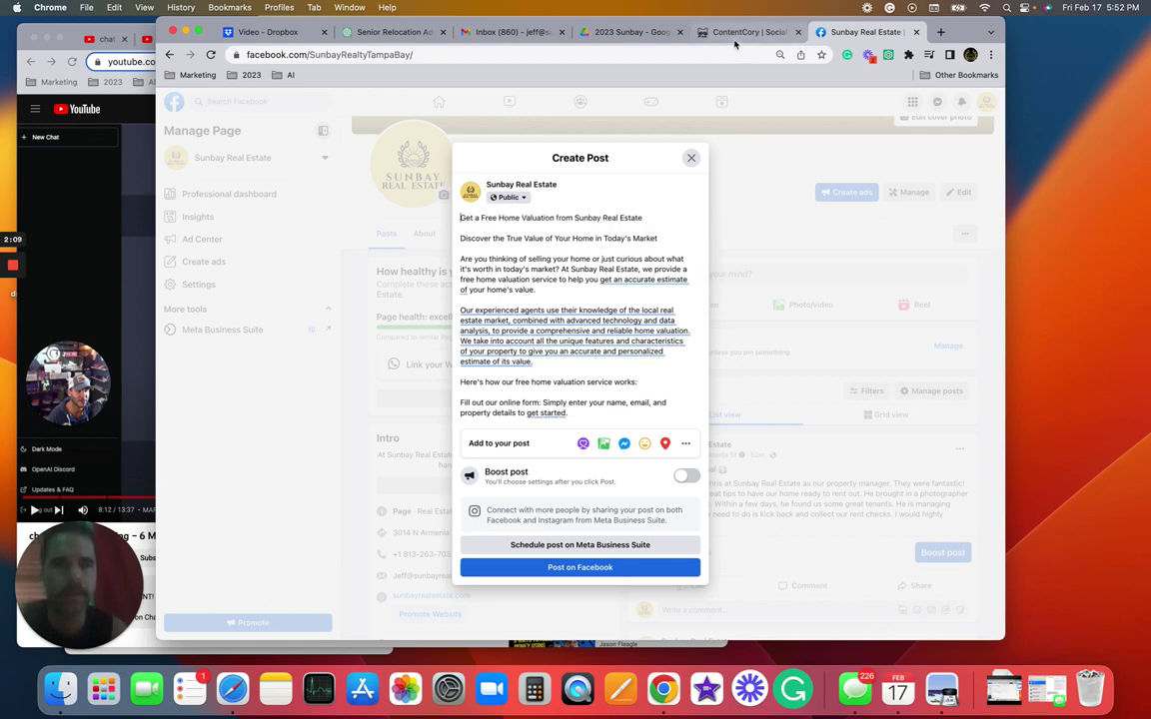
pyautogui.scroll(-2, 584, 258)
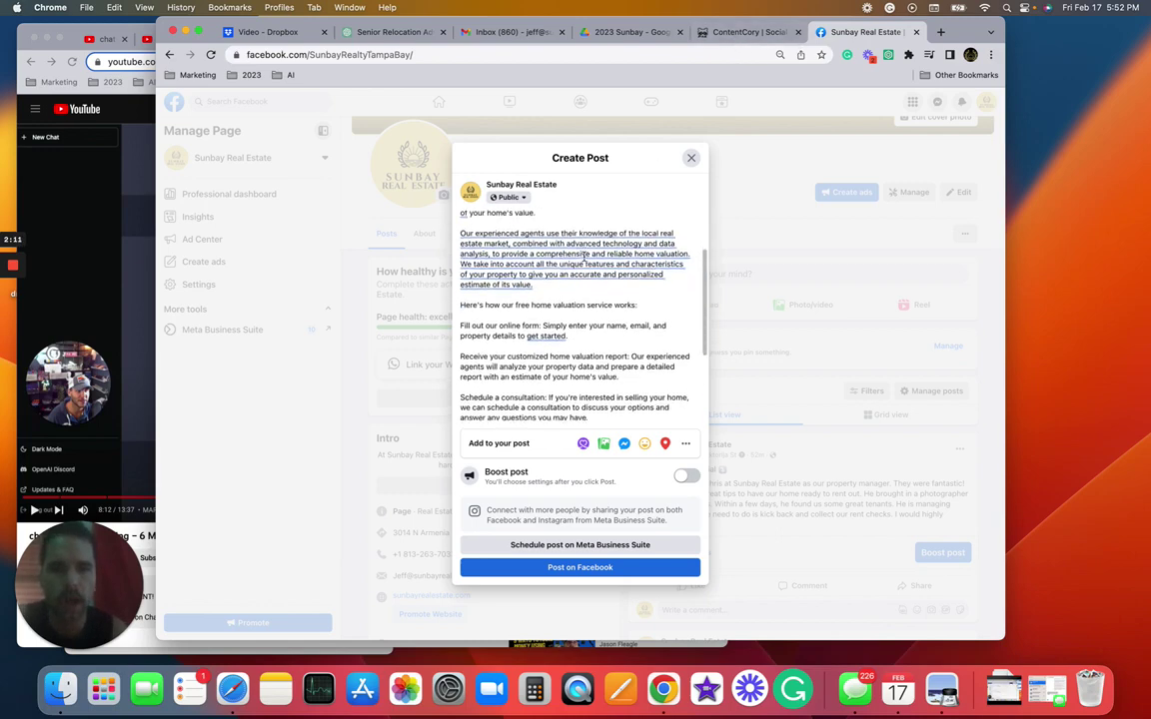
pyautogui.scroll(-3, 584, 258)
pyautogui.scroll(5, 584, 258)
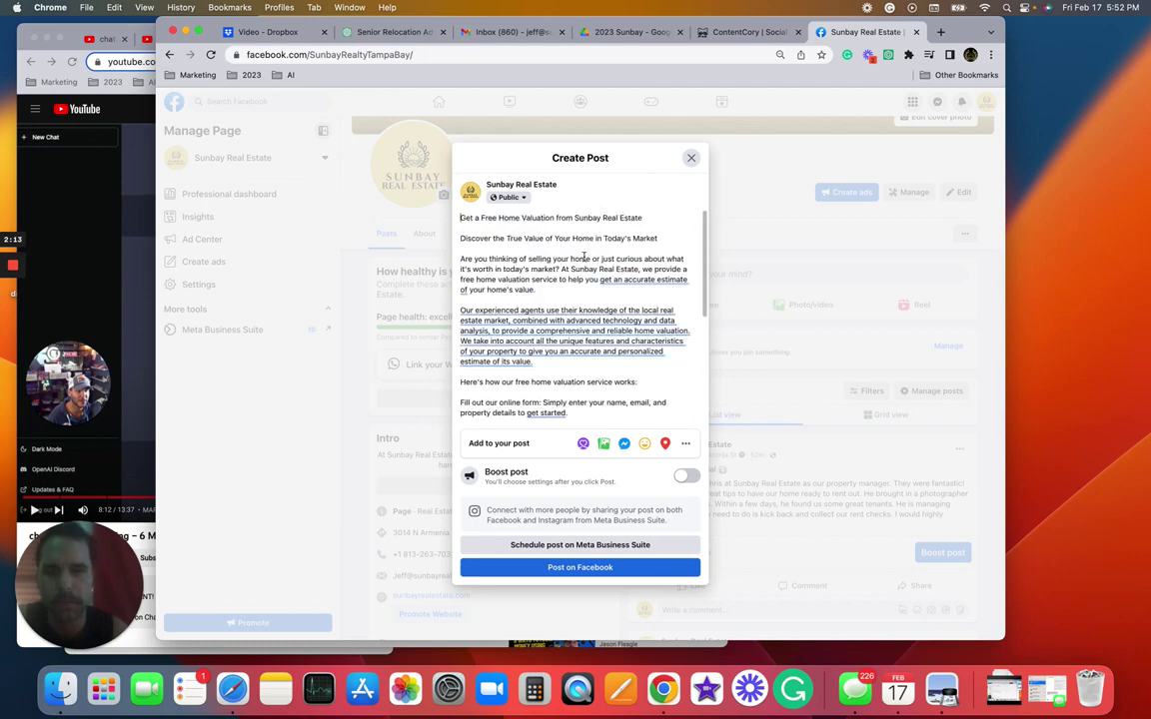
pyautogui.scroll(-5, 579, 302)
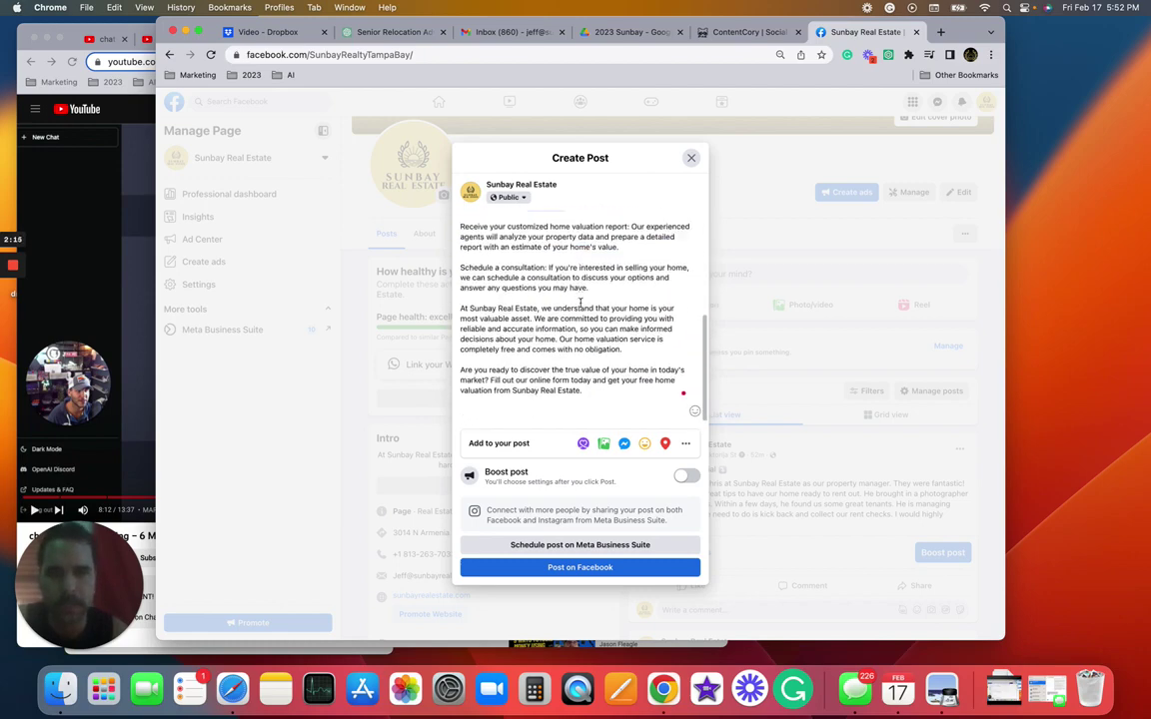
# Review the landing page text in the post draft and tag the post's location as Riverview, Fl (Tampa, FL)
pyautogui.scroll(5, 579, 302)
pyautogui.scroll(-4, 558, 305)
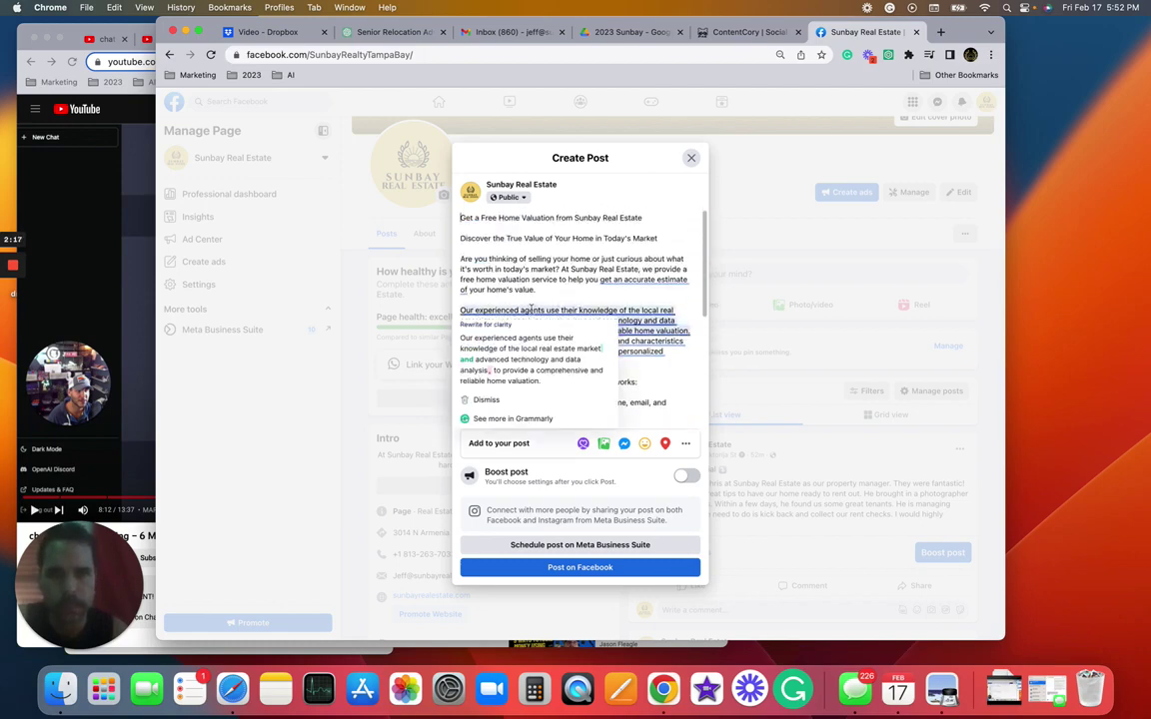
pyautogui.scroll(-3, 596, 340)
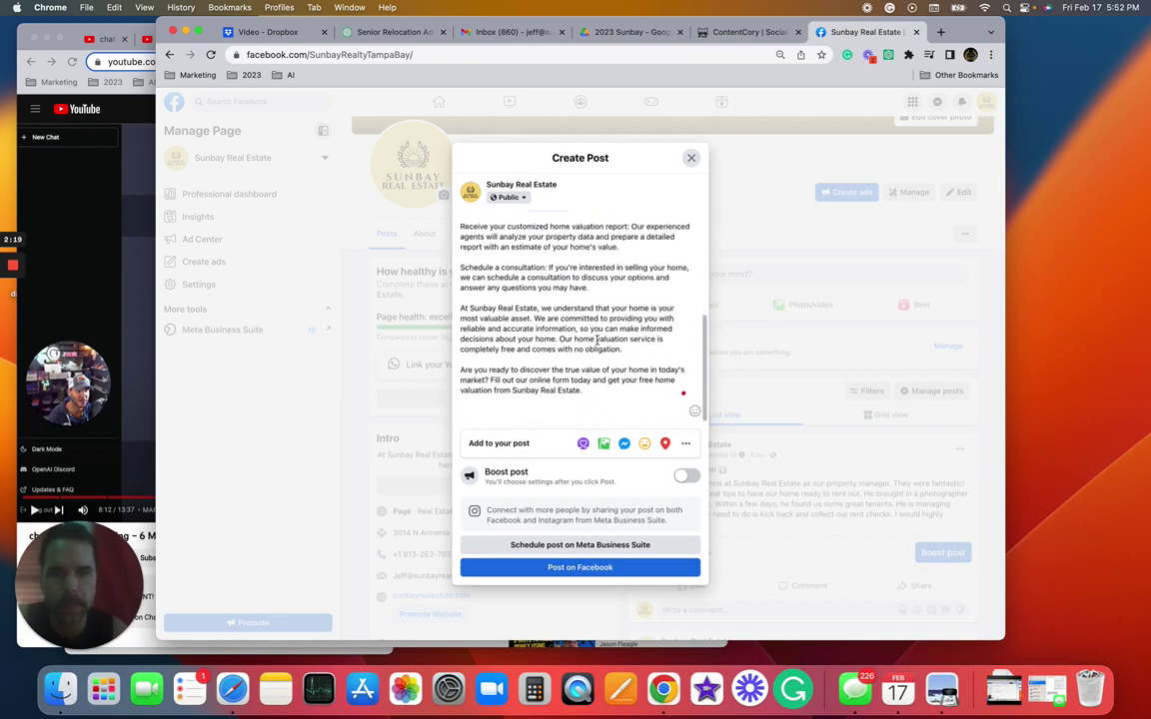
pyautogui.scroll(8, 596, 340)
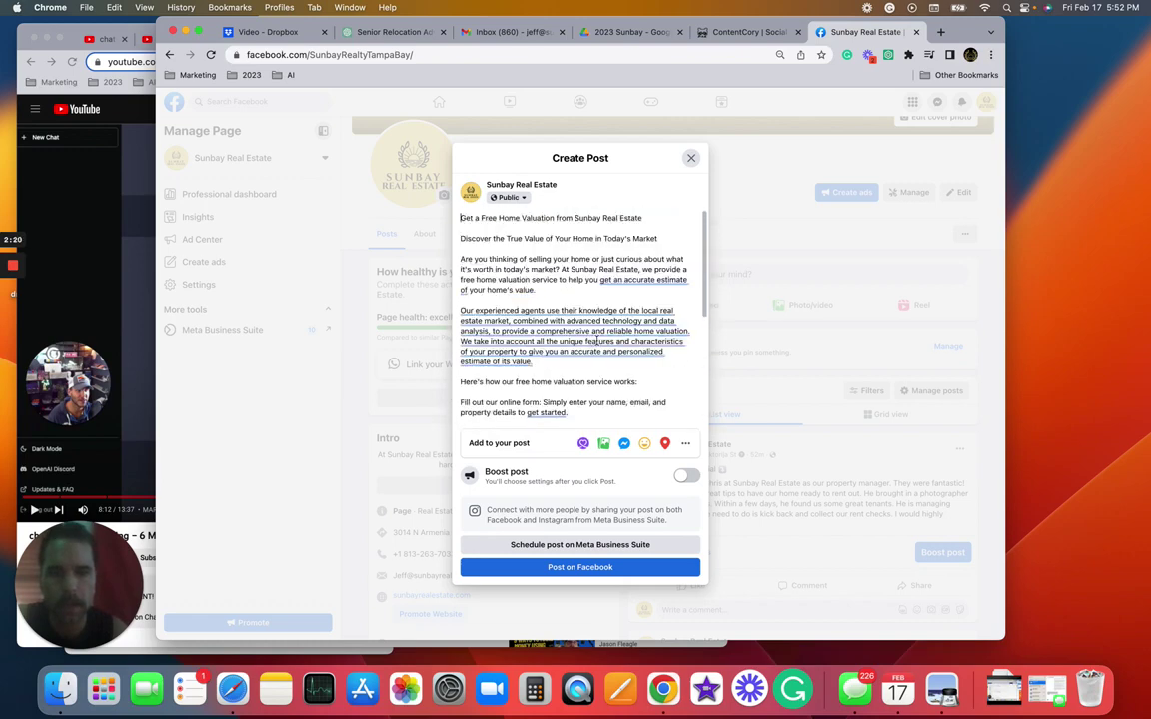
pyautogui.click(665, 445)
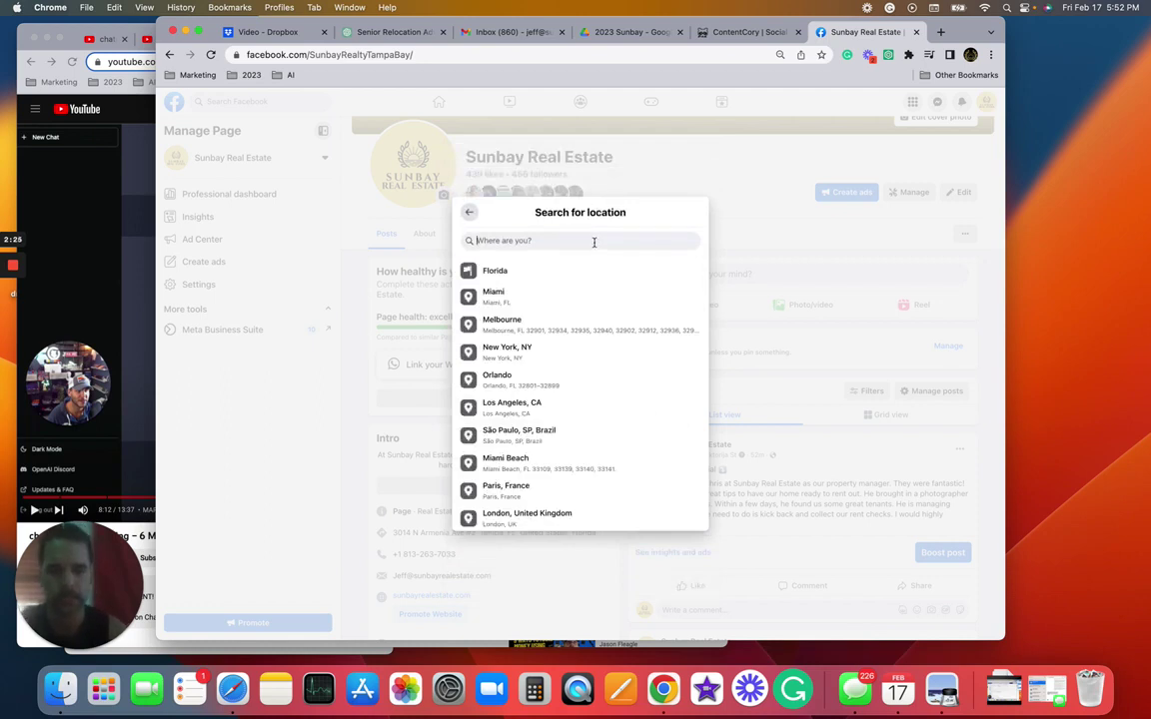
pyautogui.write('Rive')
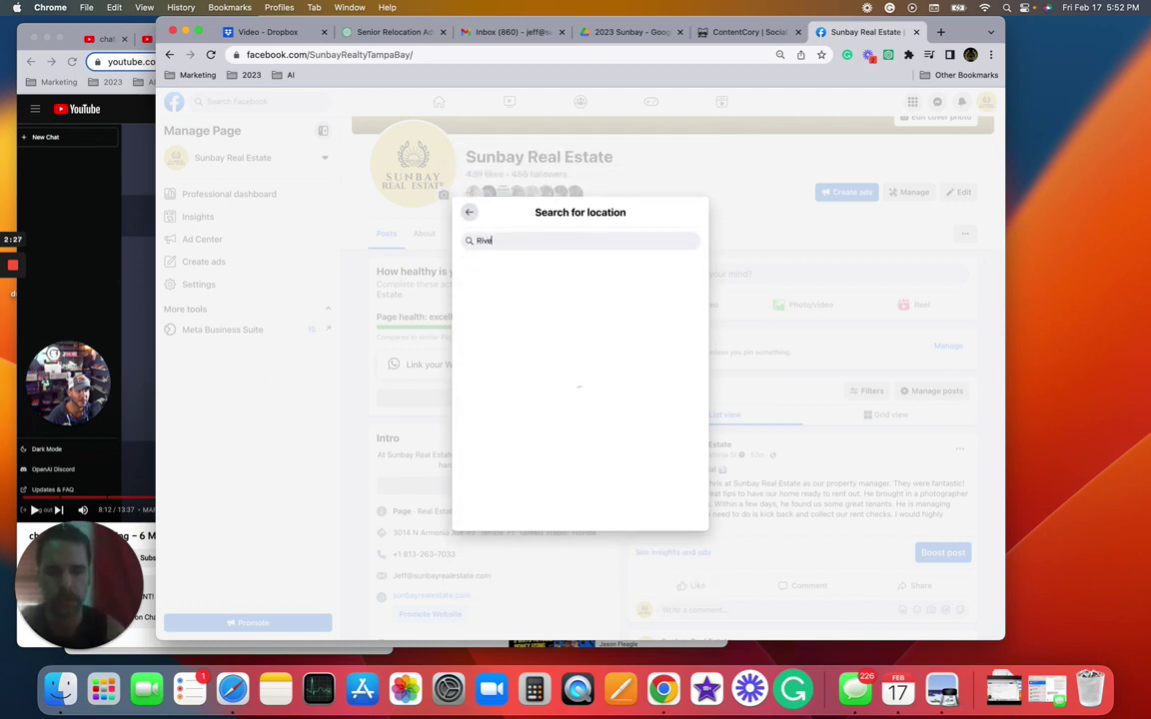
pyautogui.write('rv')
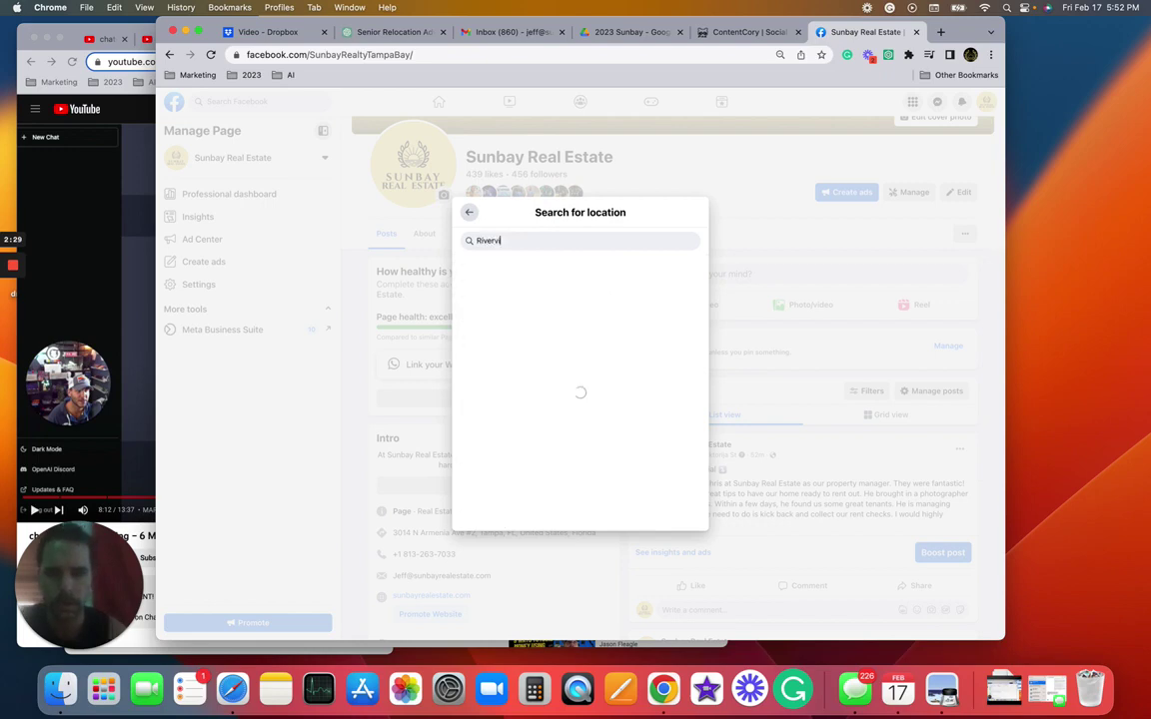
pyautogui.write('iew')
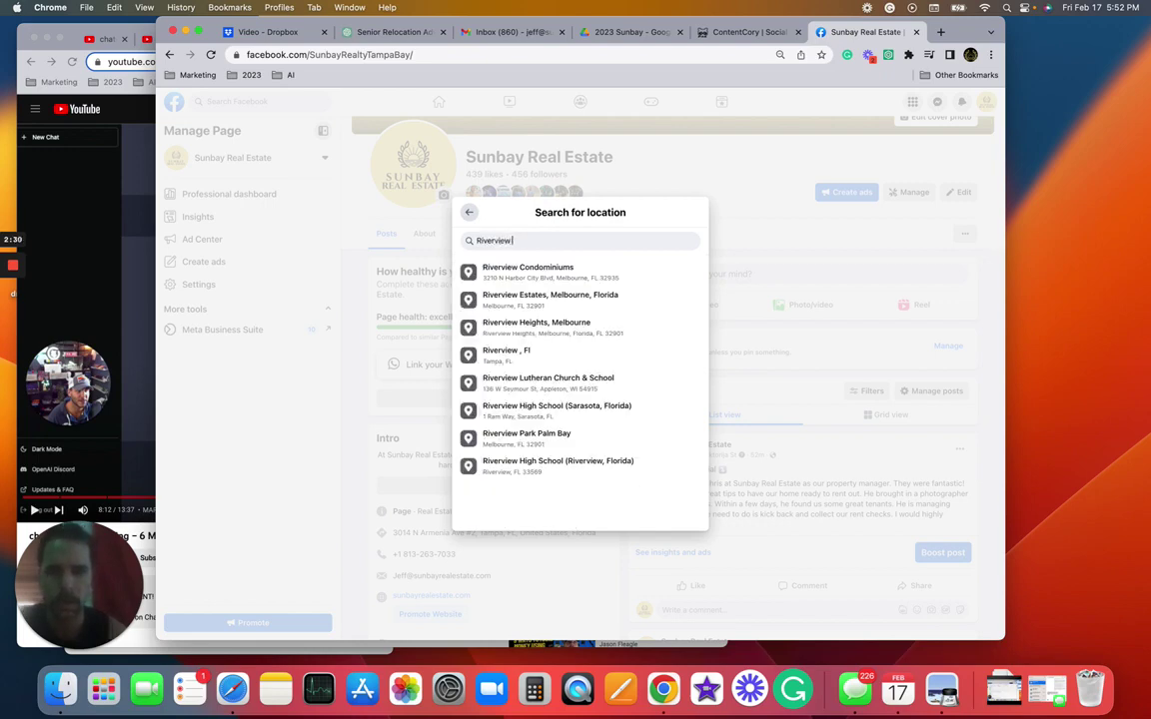
pyautogui.click(562, 351)
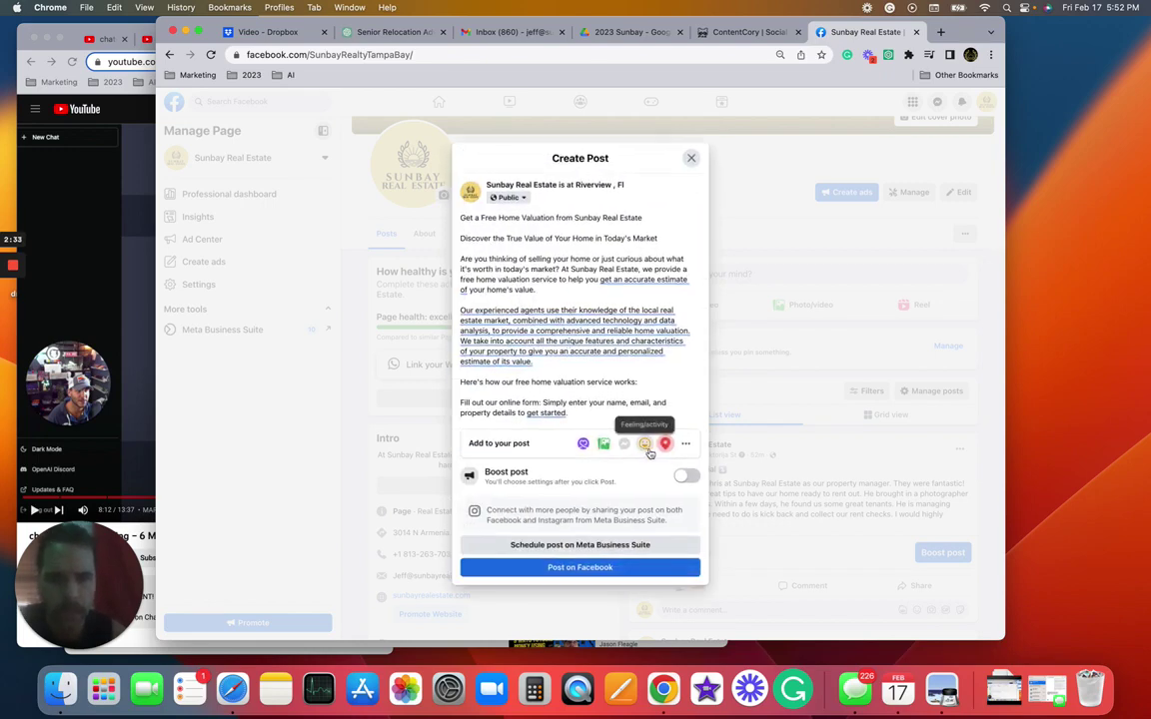
# Add the feeling "optimistic" to the post draft
pyautogui.click(648, 450)
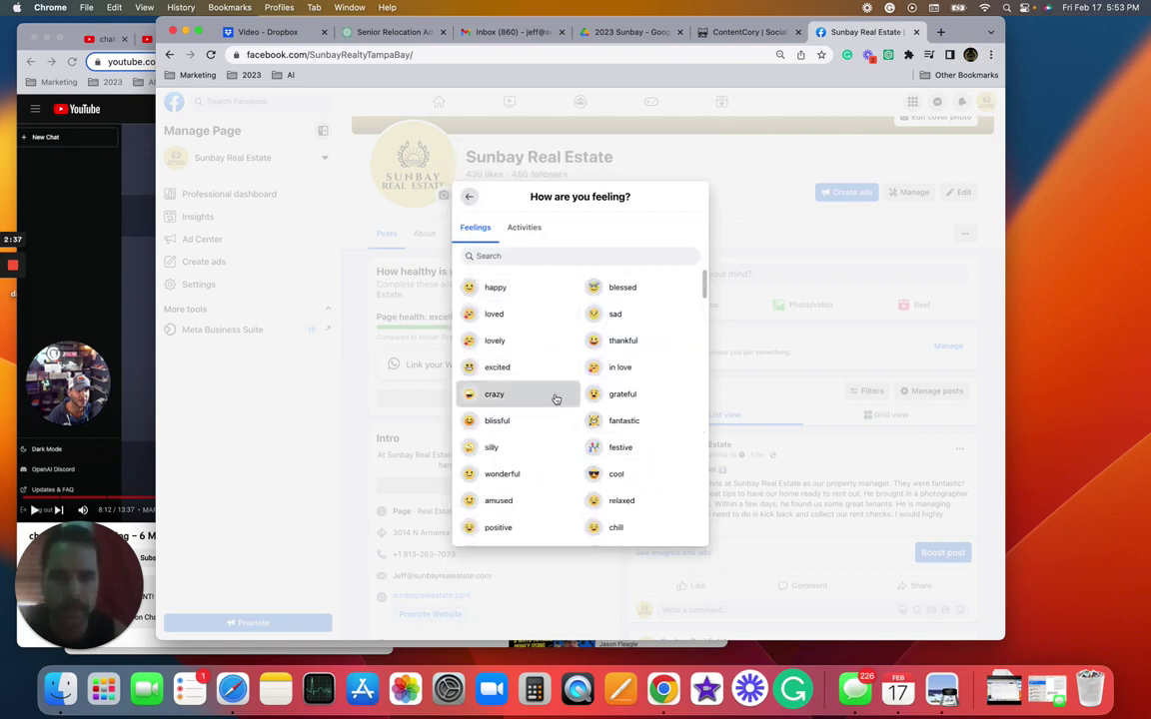
pyautogui.scroll(-2, 554, 398)
pyautogui.scroll(-3, 555, 399)
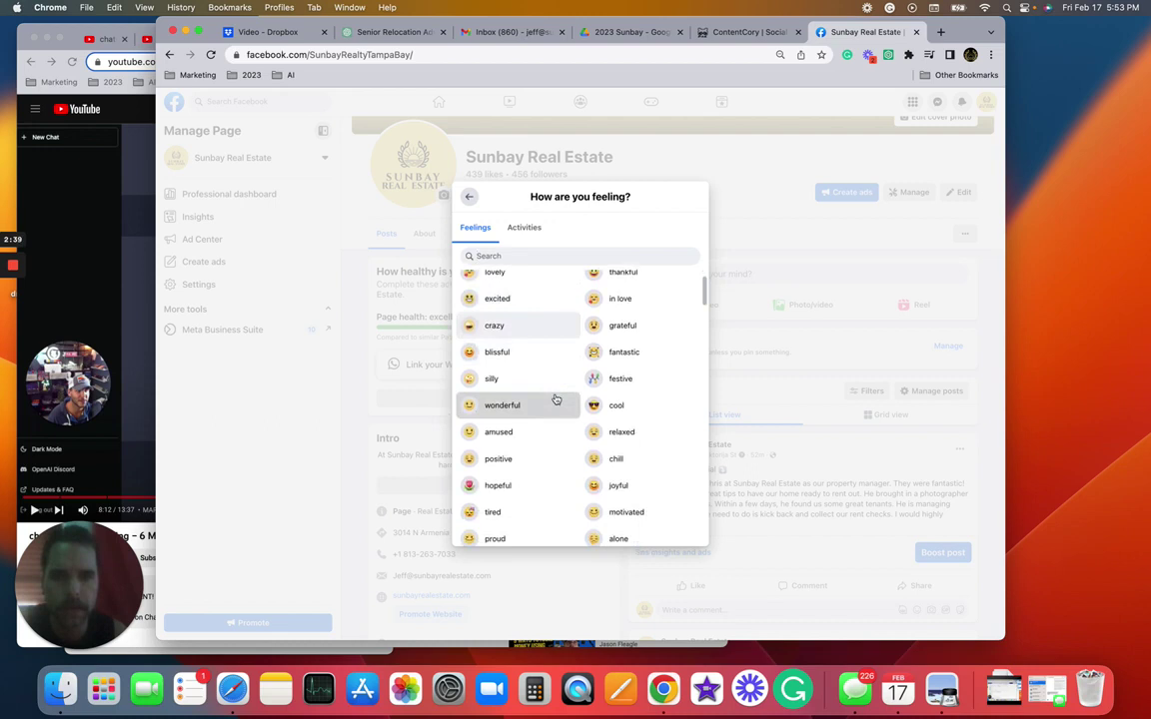
pyautogui.scroll(-6, 556, 399)
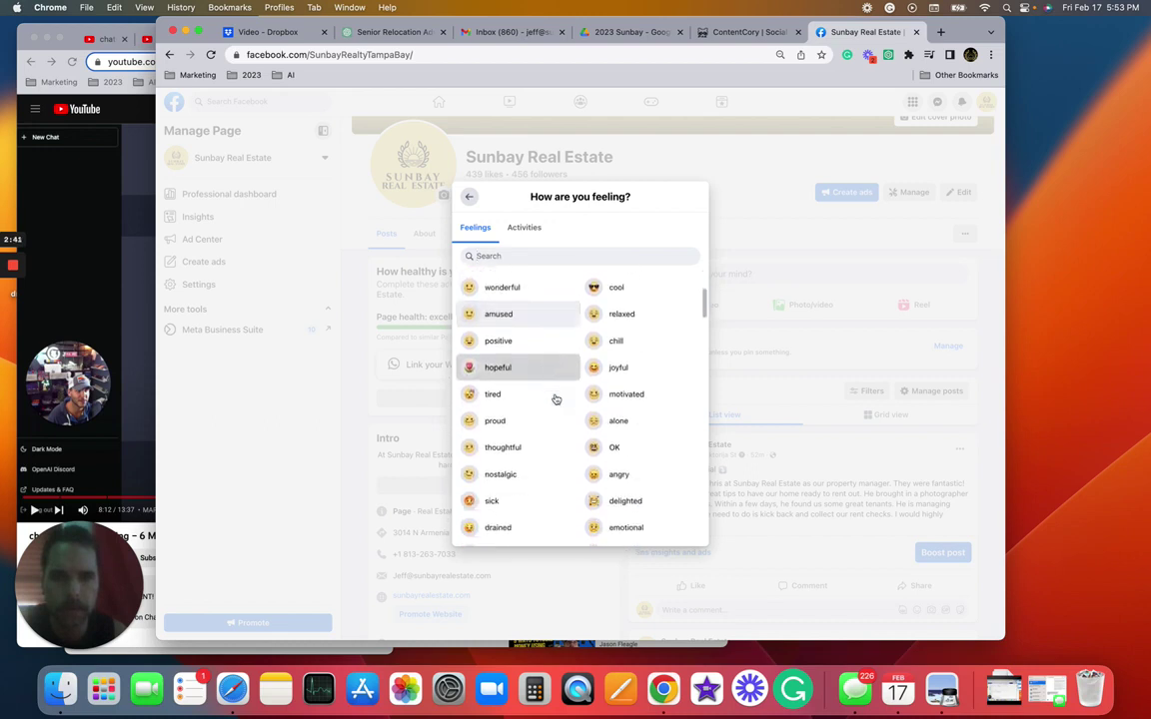
pyautogui.scroll(-6, 555, 398)
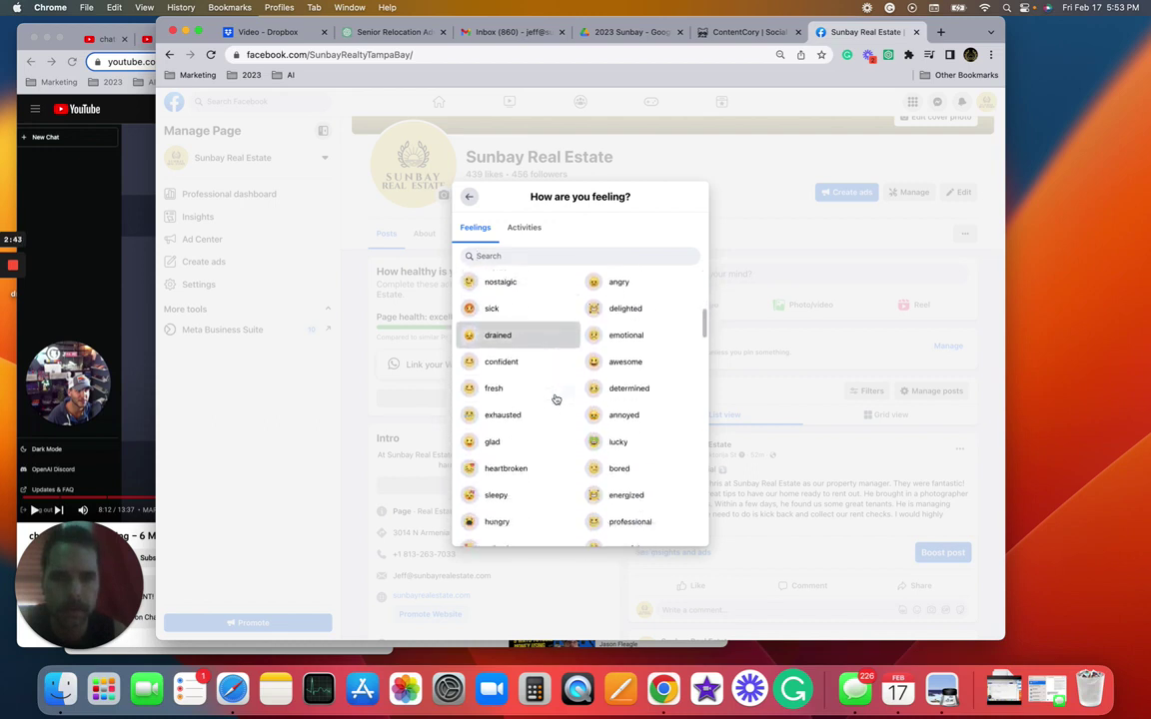
pyautogui.scroll(-4, 555, 398)
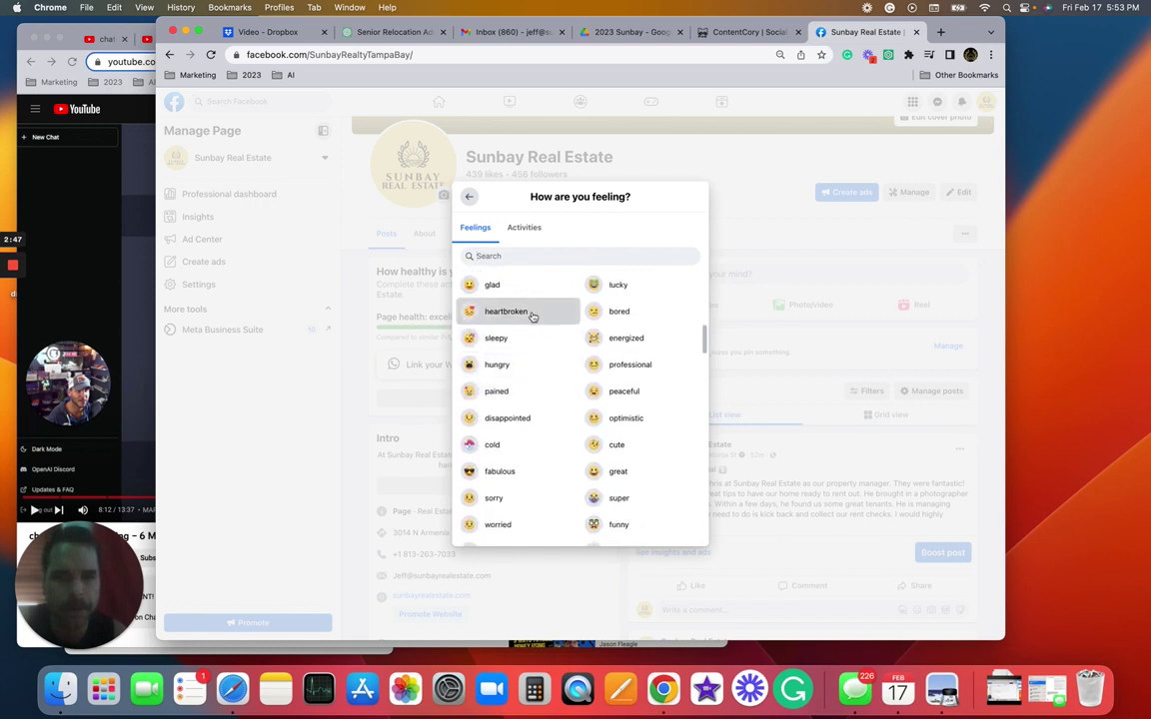
pyautogui.scroll(-3, 545, 403)
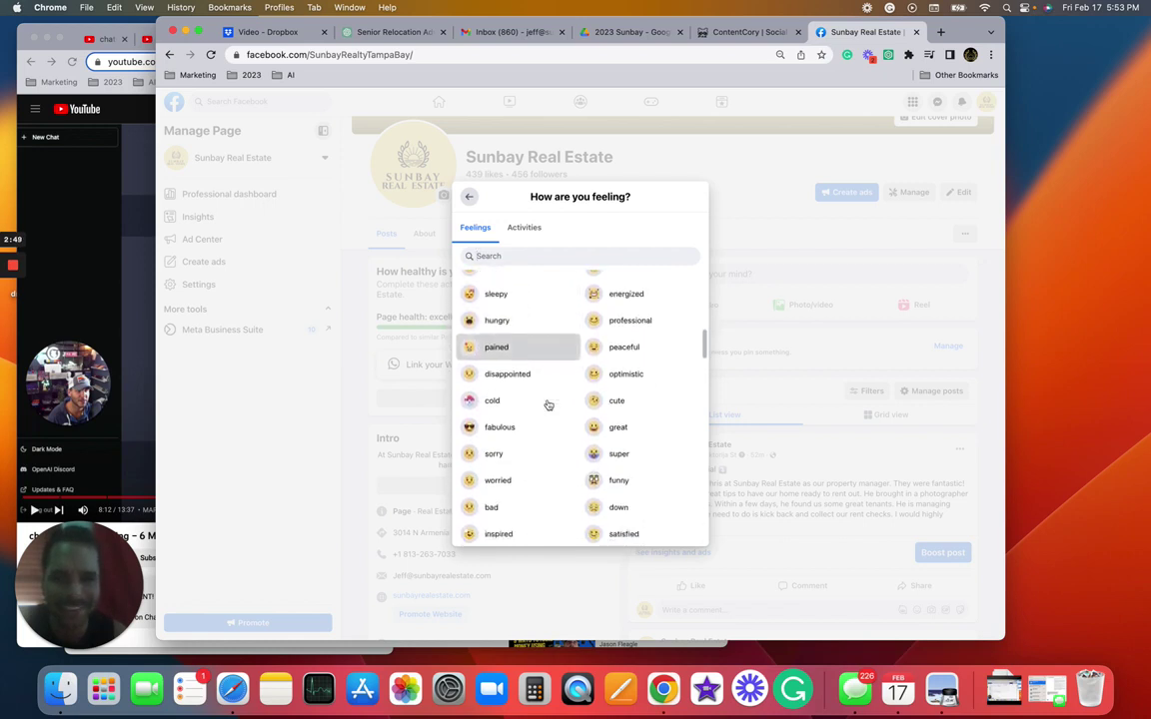
pyautogui.click(620, 336)
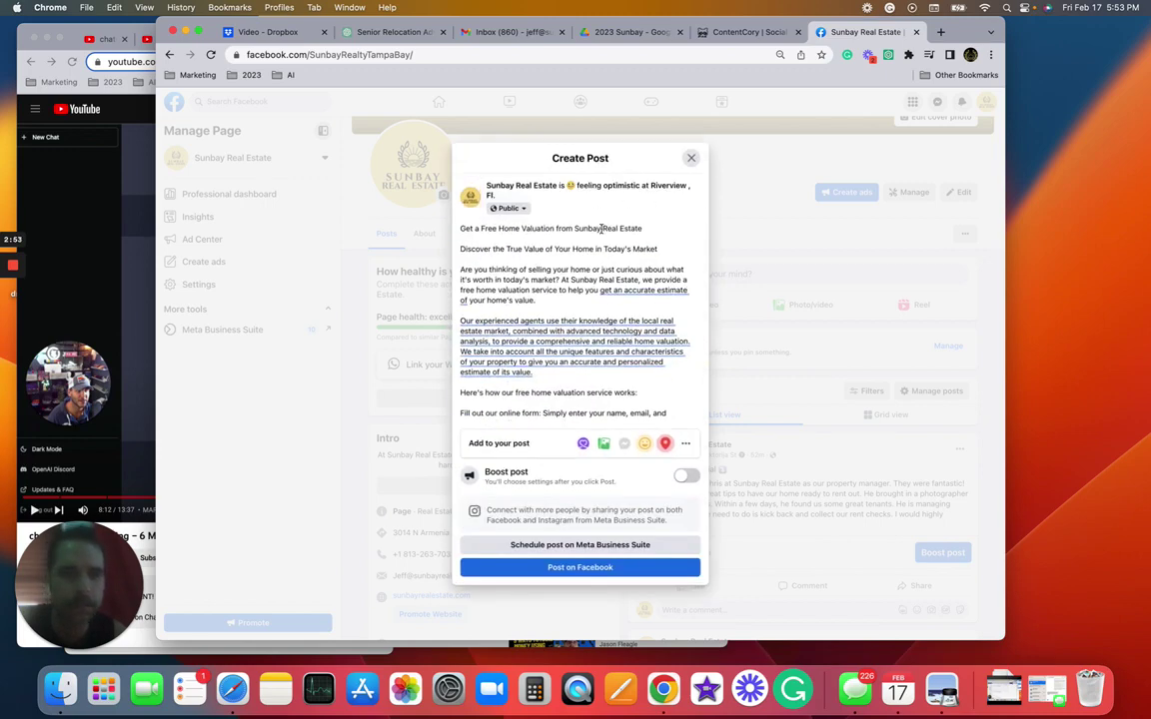
# Check the complete draft with its attached location map and publish the post on the Sunbay Real Estate Page
pyautogui.scroll(-5, 535, 260)
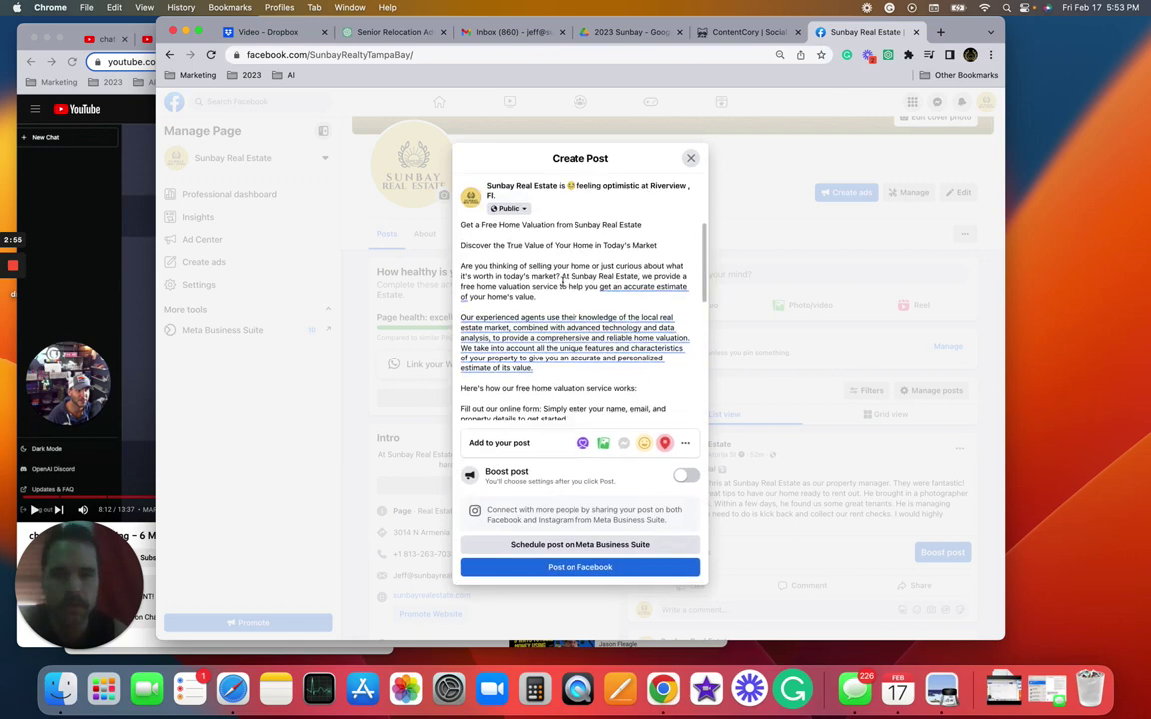
pyautogui.scroll(5, 563, 283)
pyautogui.scroll(-5, 563, 282)
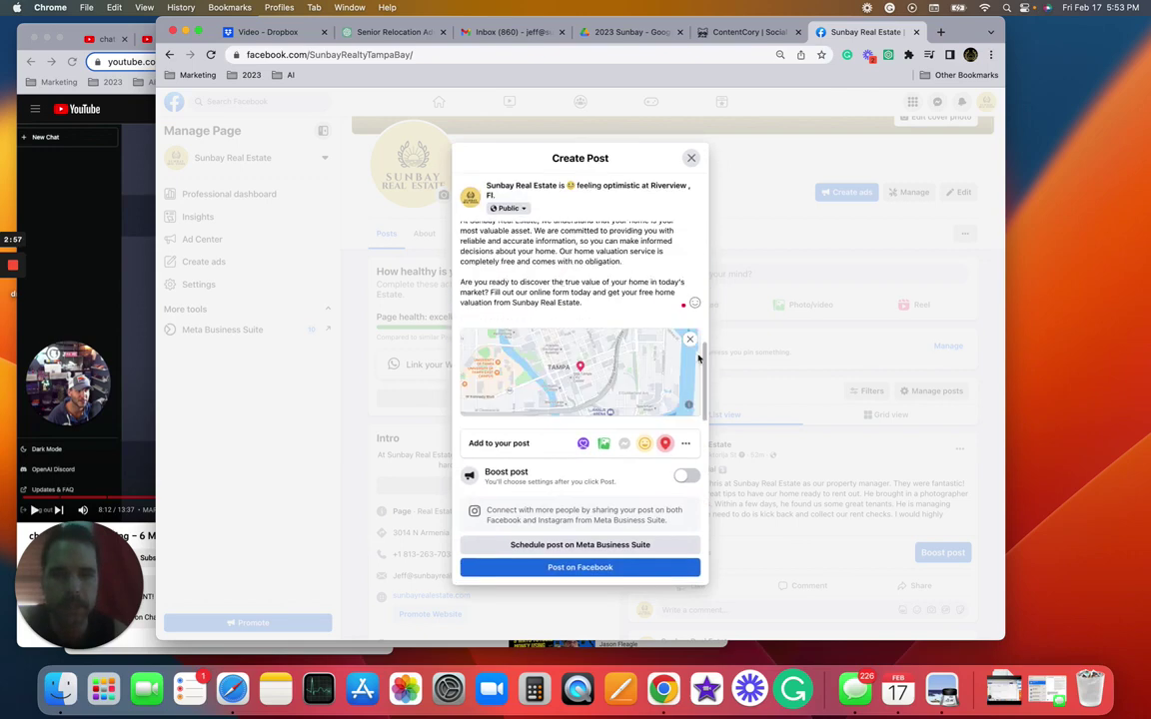
pyautogui.scroll(10, 557, 324)
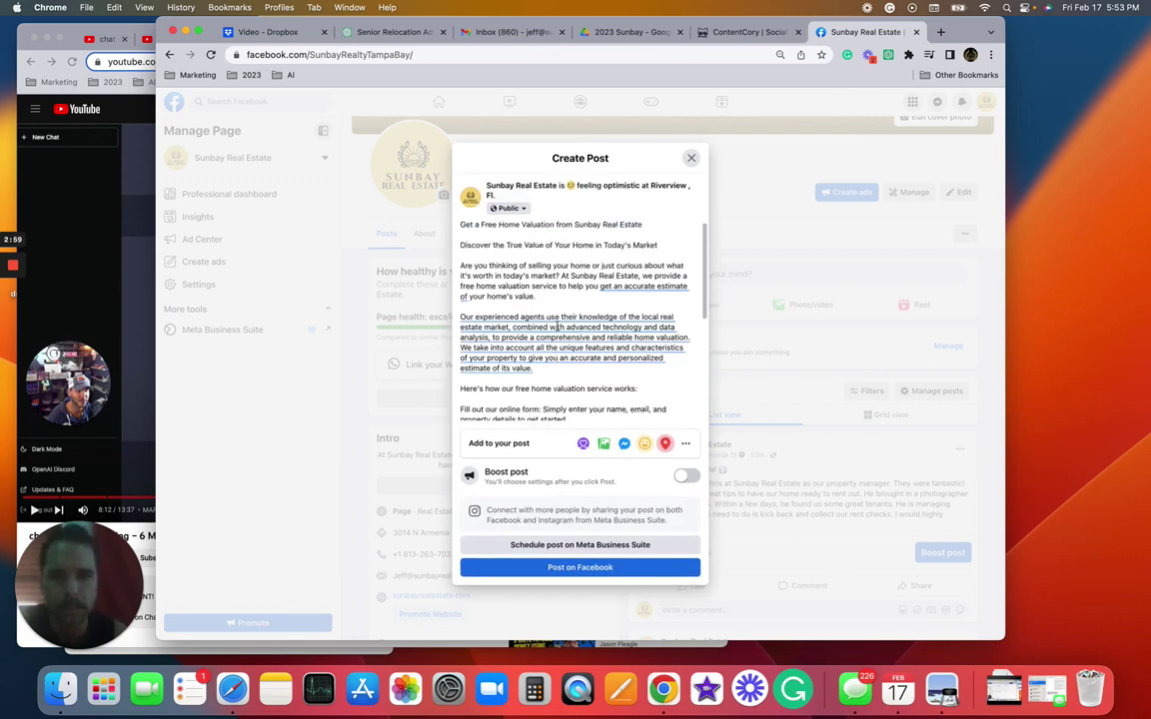
pyautogui.click(579, 568)
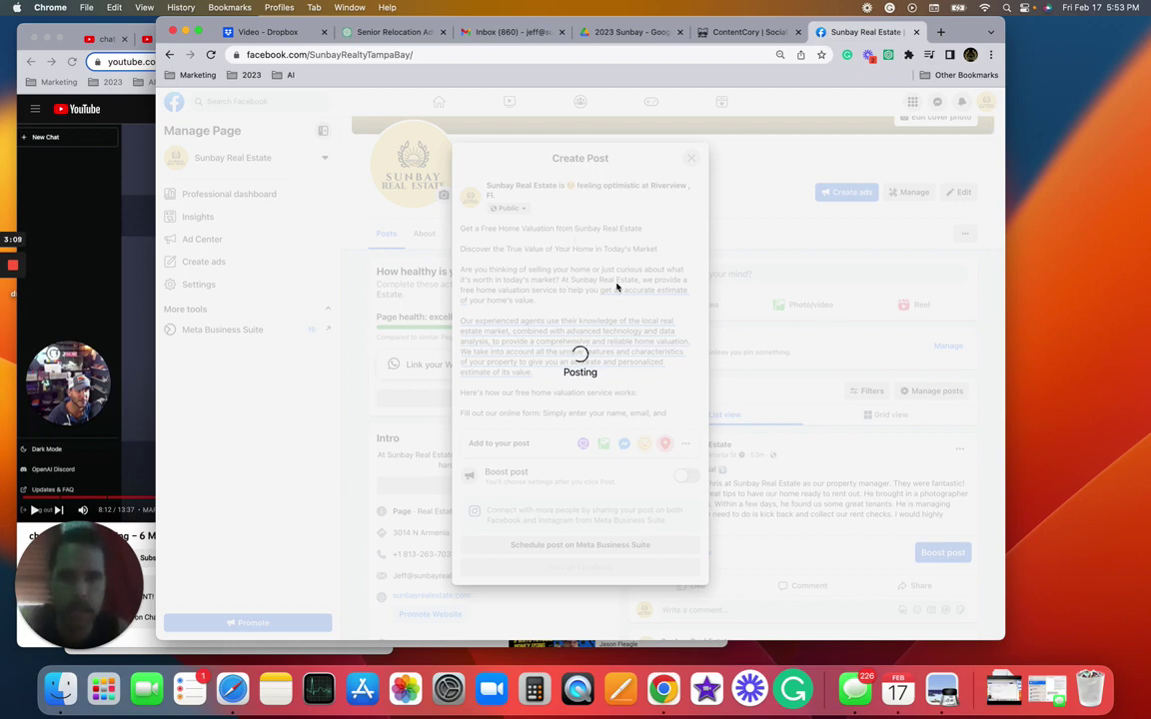
# Expand the newly published home valuation post in the Page's feed to read its full text
pyautogui.scroll(-3, 783, 420)
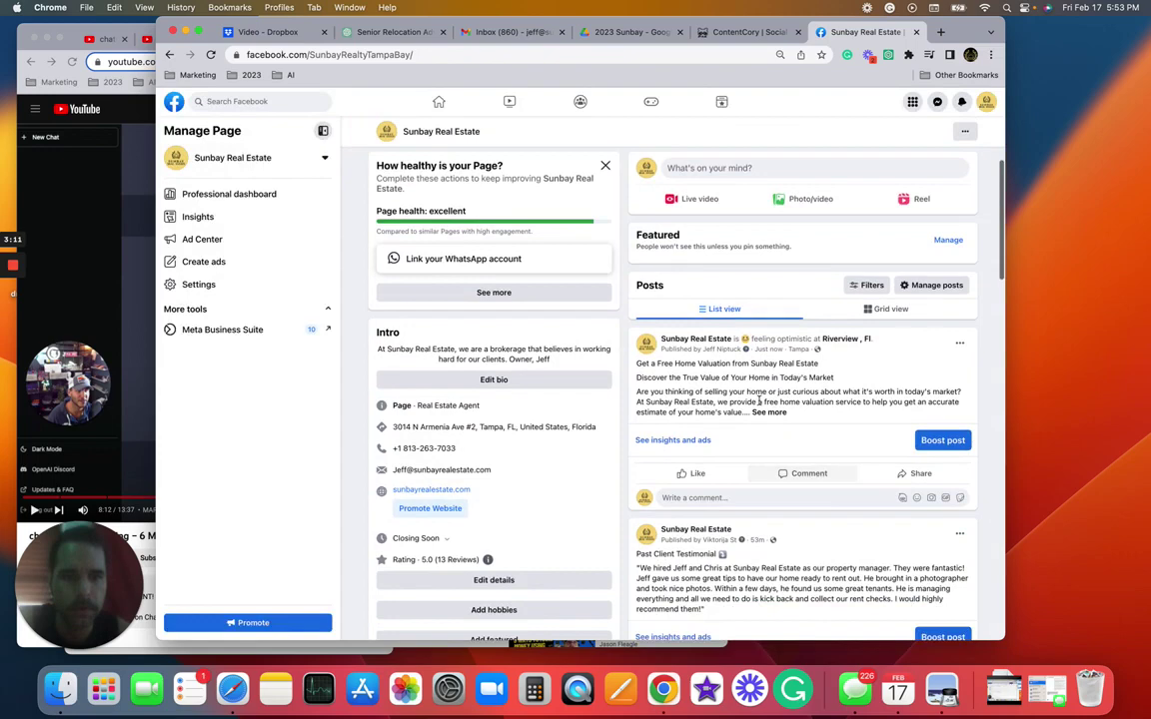
pyautogui.click(771, 413)
pyautogui.scroll(-2, 875, 411)
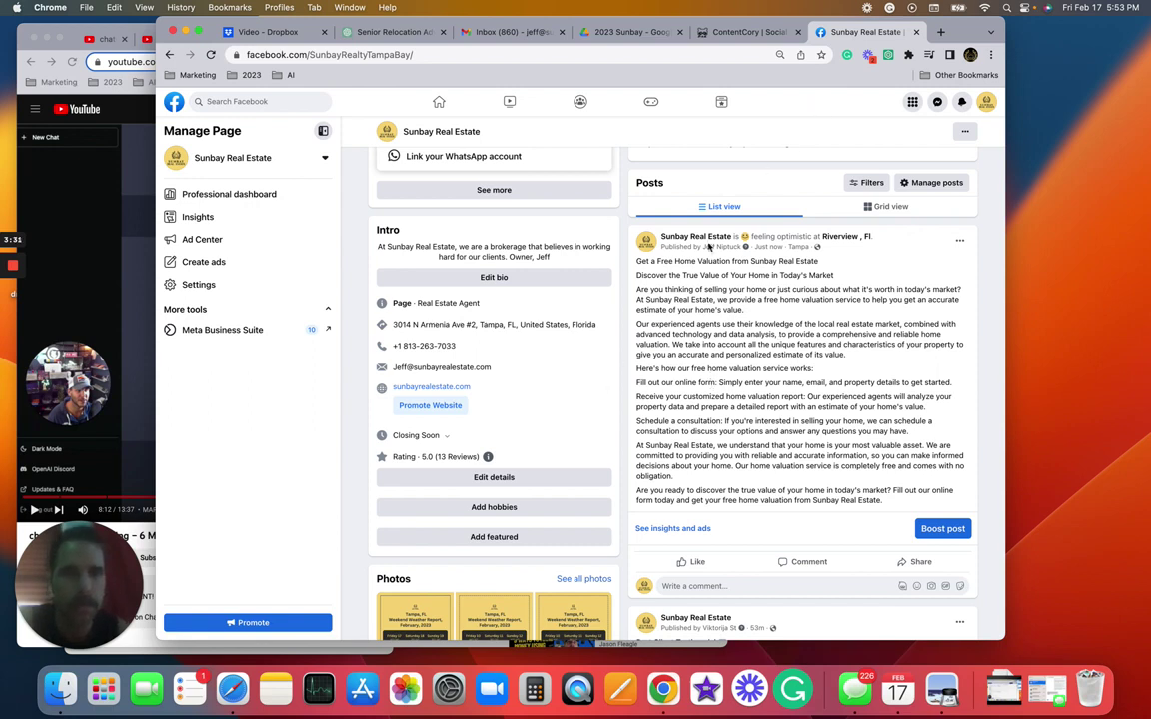
# Switch to the ChatGPT conversation and submit the prompt "take this sales landing page and create 4 facebook posts"
pyautogui.click(747, 32)
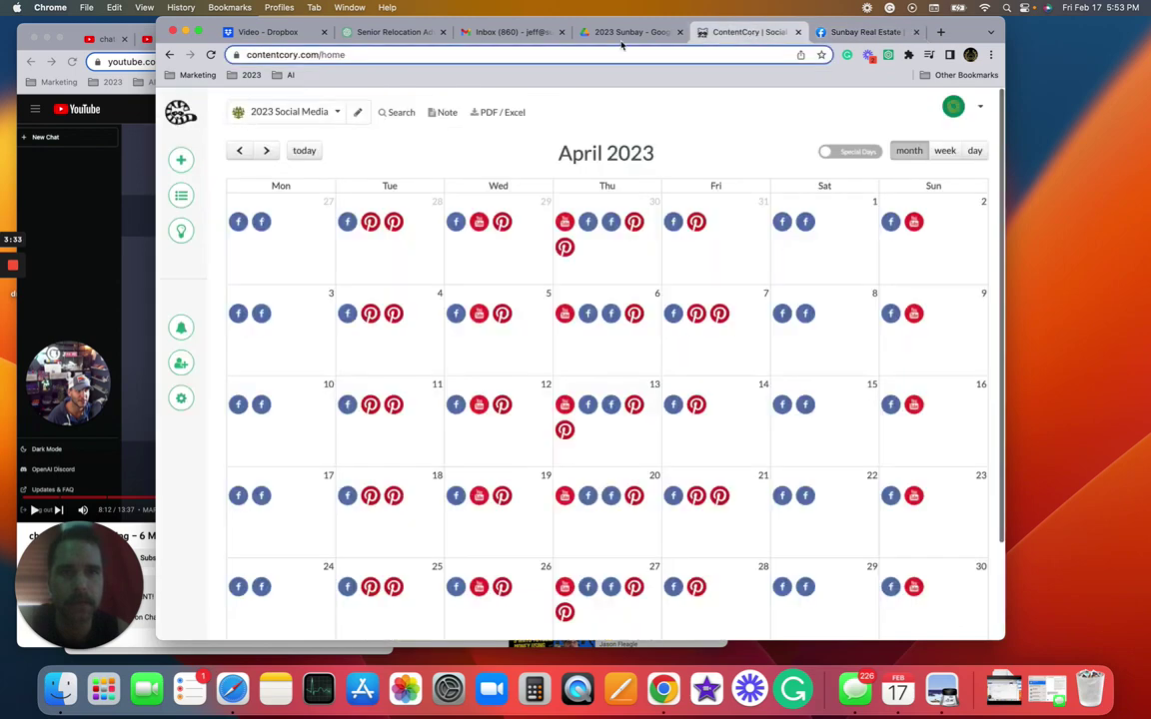
pyautogui.click(372, 33)
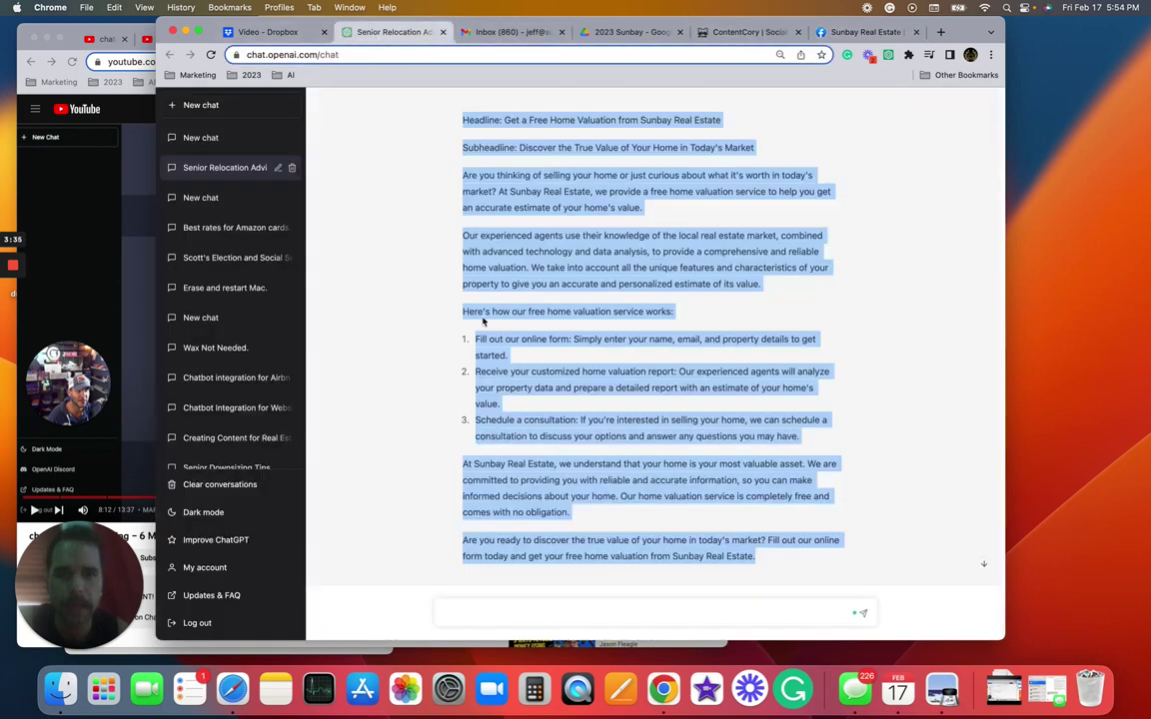
pyautogui.click(405, 300)
pyautogui.scroll(2, 409, 300)
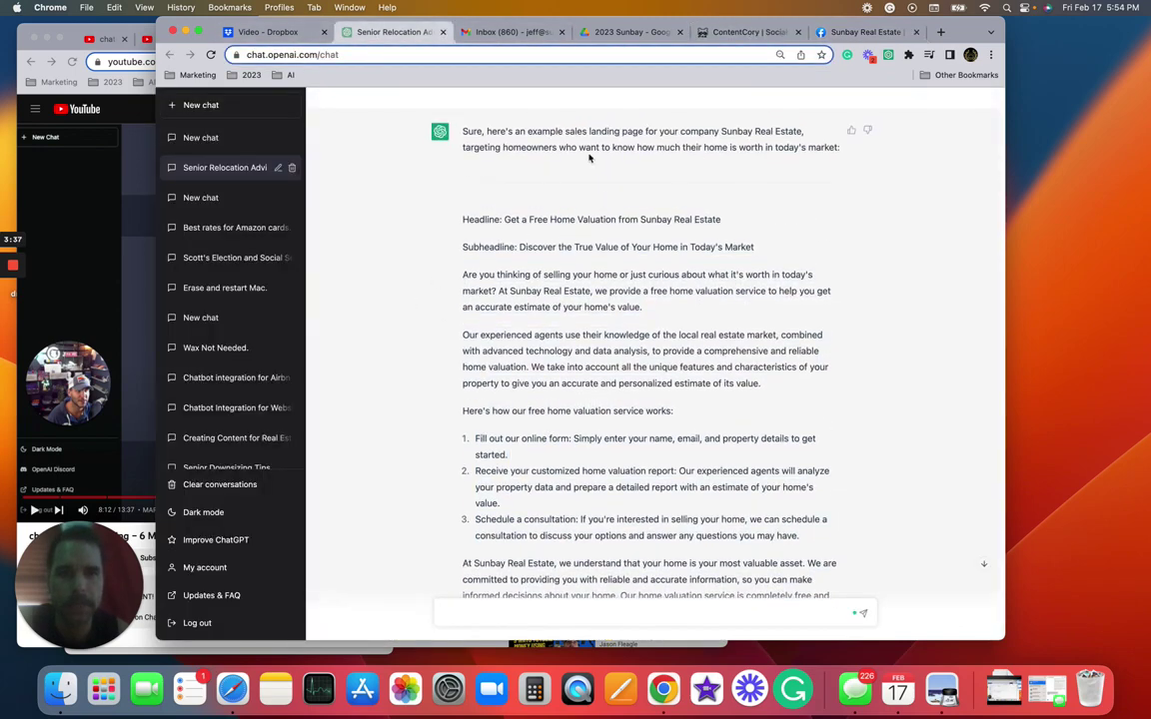
pyautogui.scroll(-3, 390, 388)
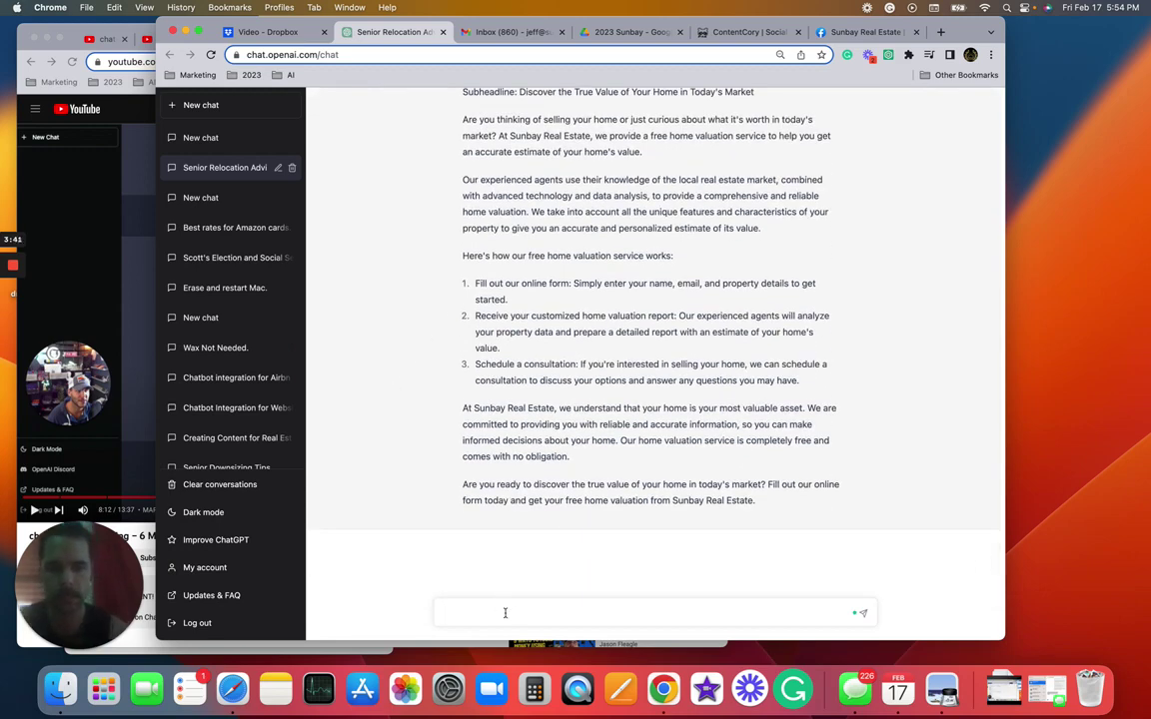
pyautogui.write('e this sales landing page and create 4 facebook posts')
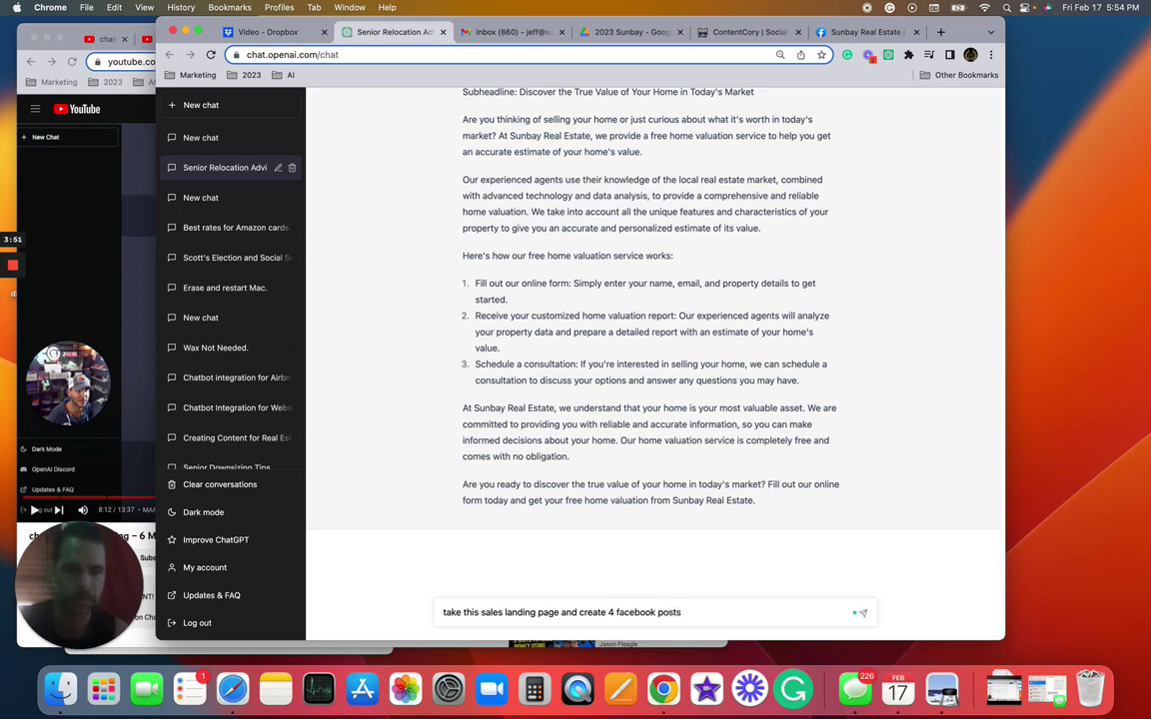
pyautogui.press('Return')
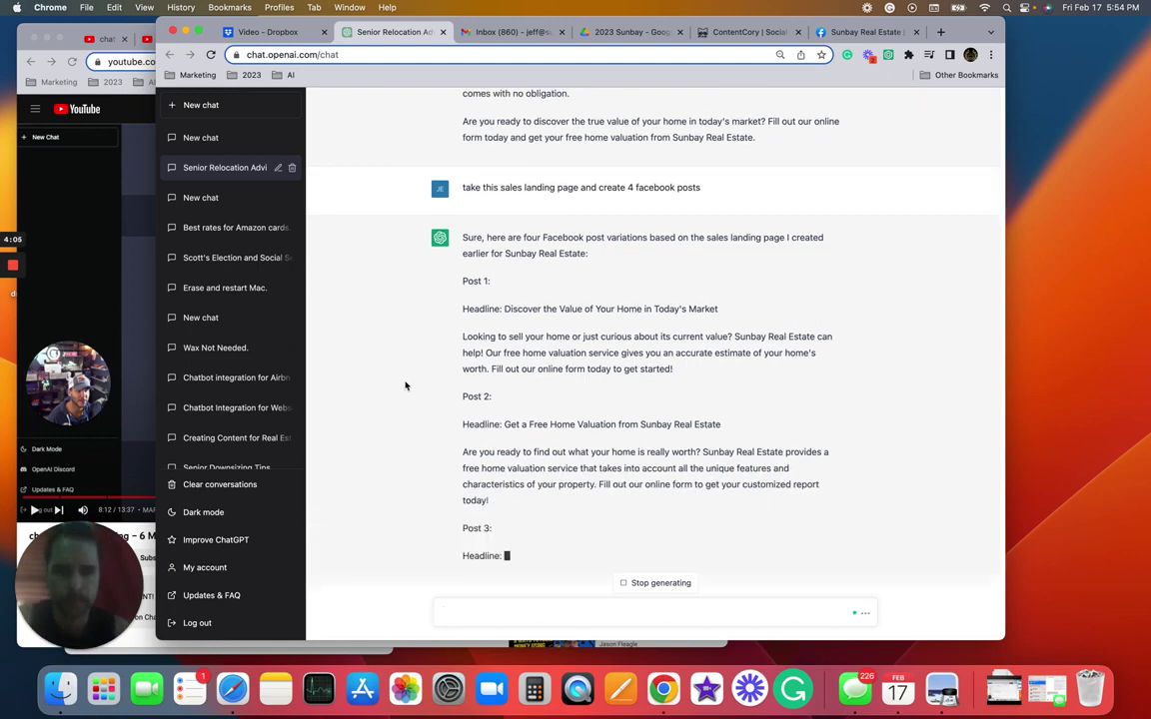
# Copy the headline and body text of Post 1 from ChatGPT's response
pyautogui.scroll(-2, 565, 354)
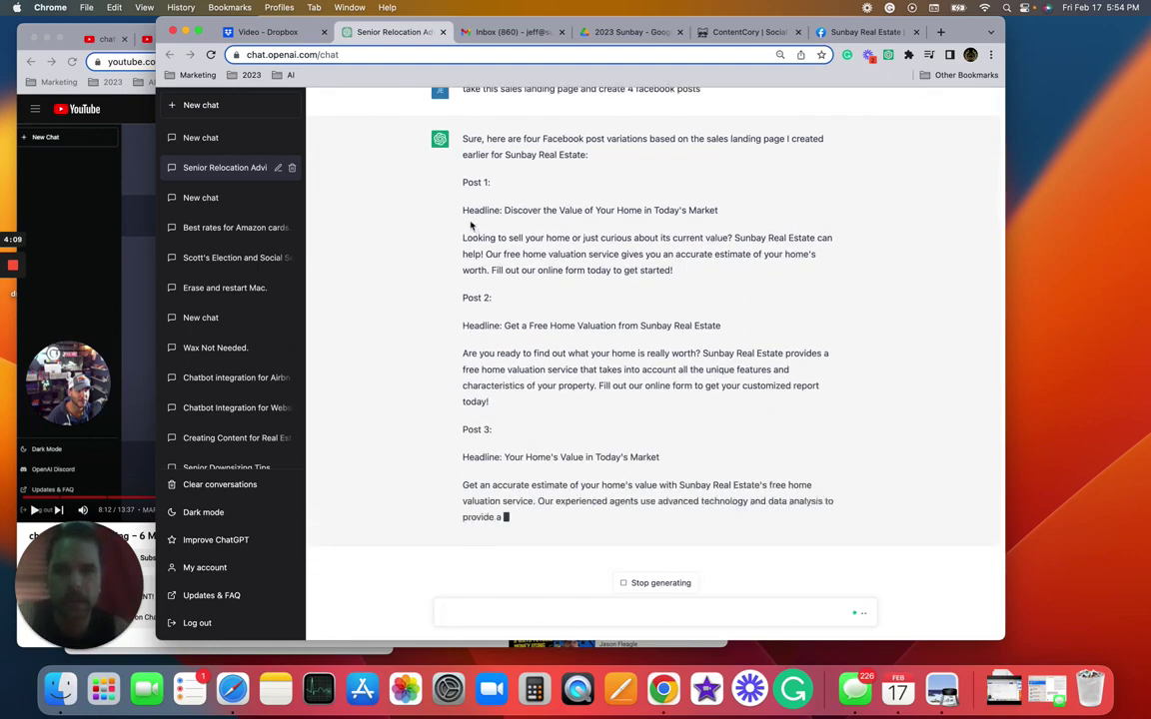
pyautogui.moveTo(463, 190); pyautogui.dragTo(716, 257)
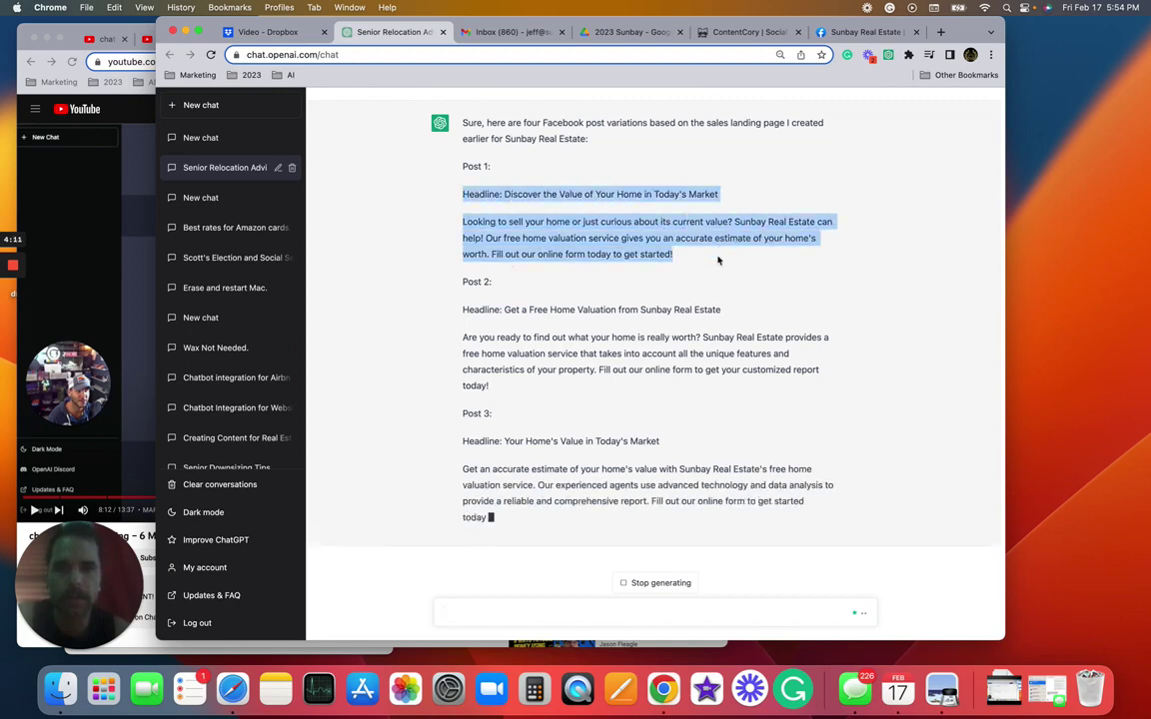
pyautogui.rightClick(647, 188)
pyautogui.click(665, 214)
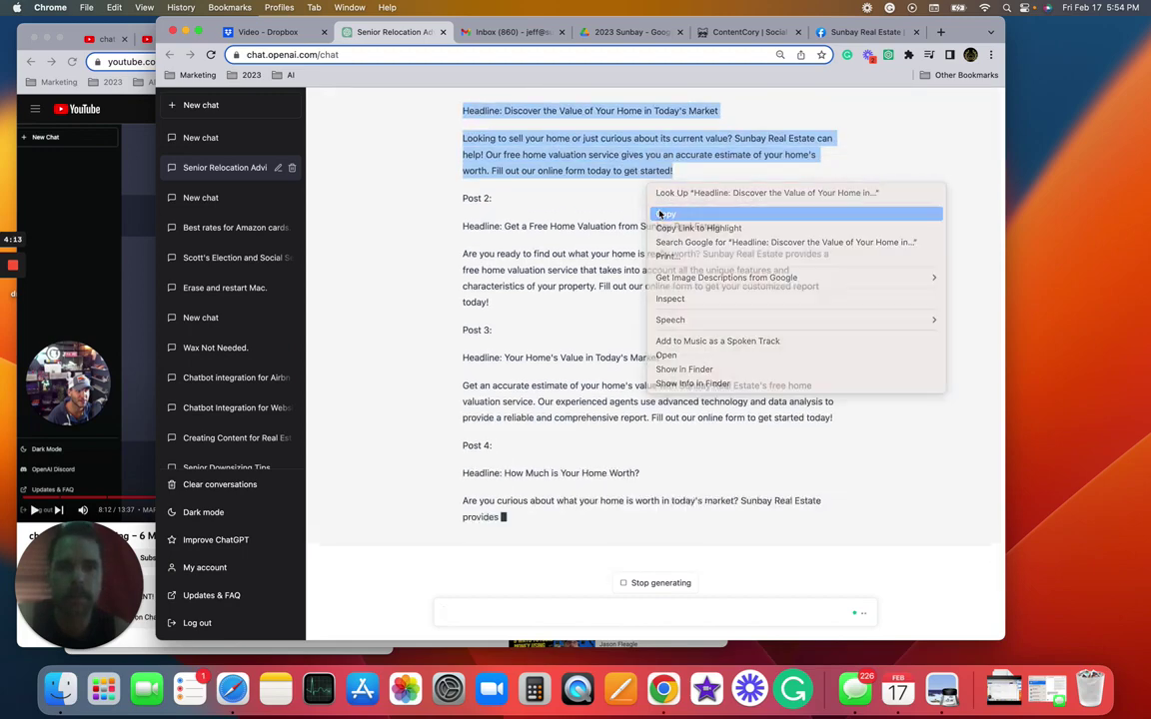
# Switch to the Sunbay Real Estate Facebook Page, start a new post and paste the copied Post 1 text into it
pyautogui.click(839, 32)
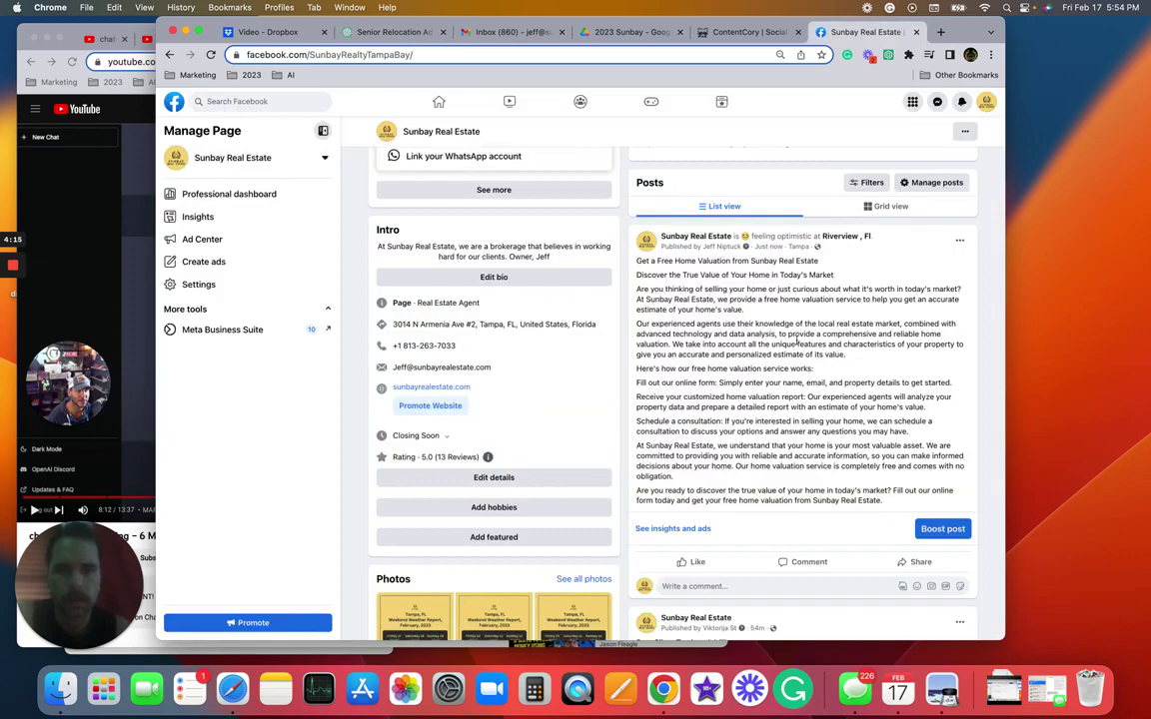
pyautogui.scroll(4, 796, 340)
pyautogui.click(772, 267)
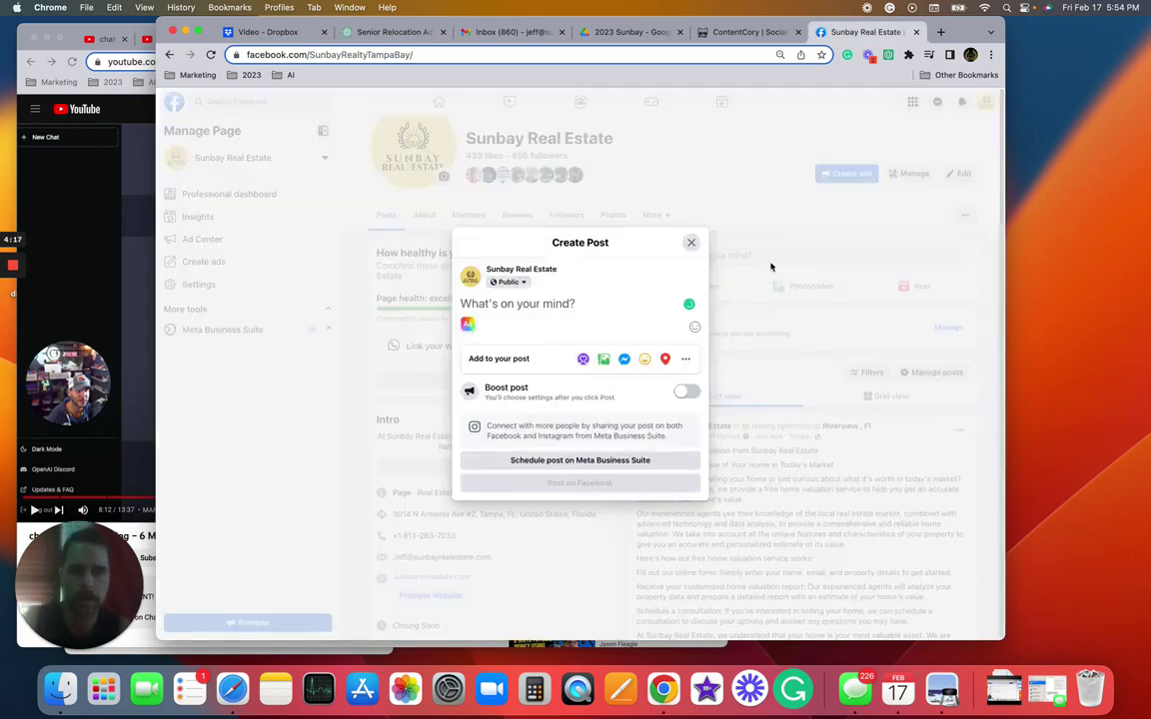
pyautogui.press('super+v')
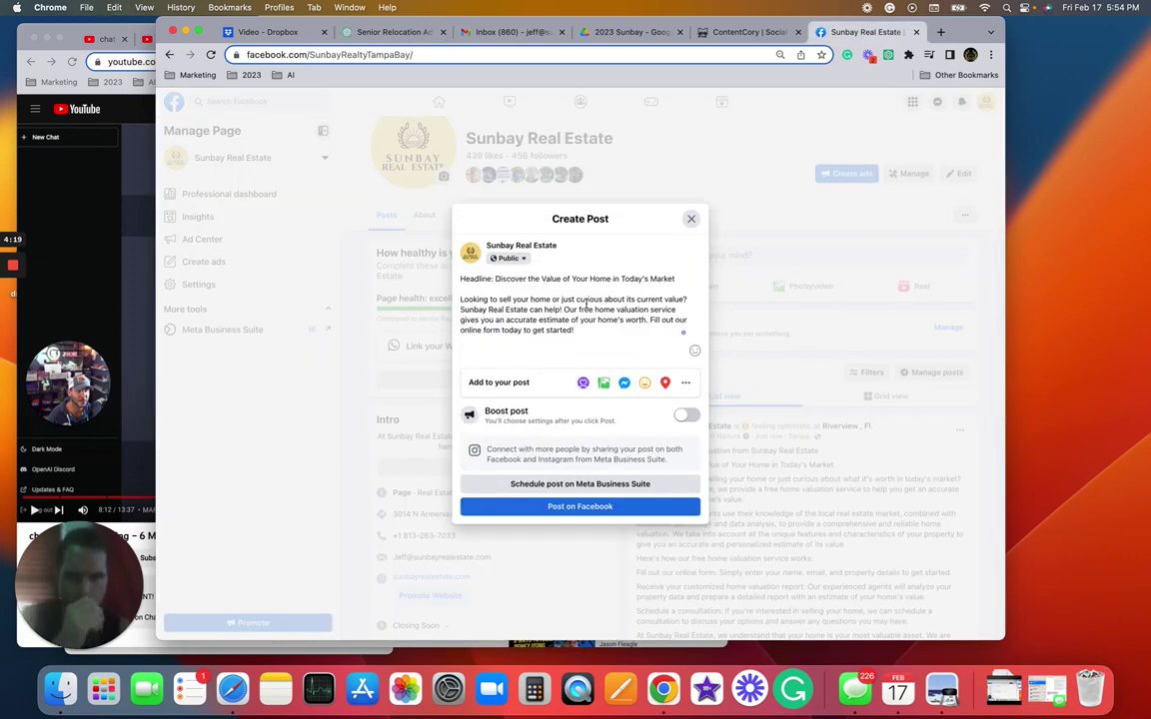
pyautogui.press('super+t')
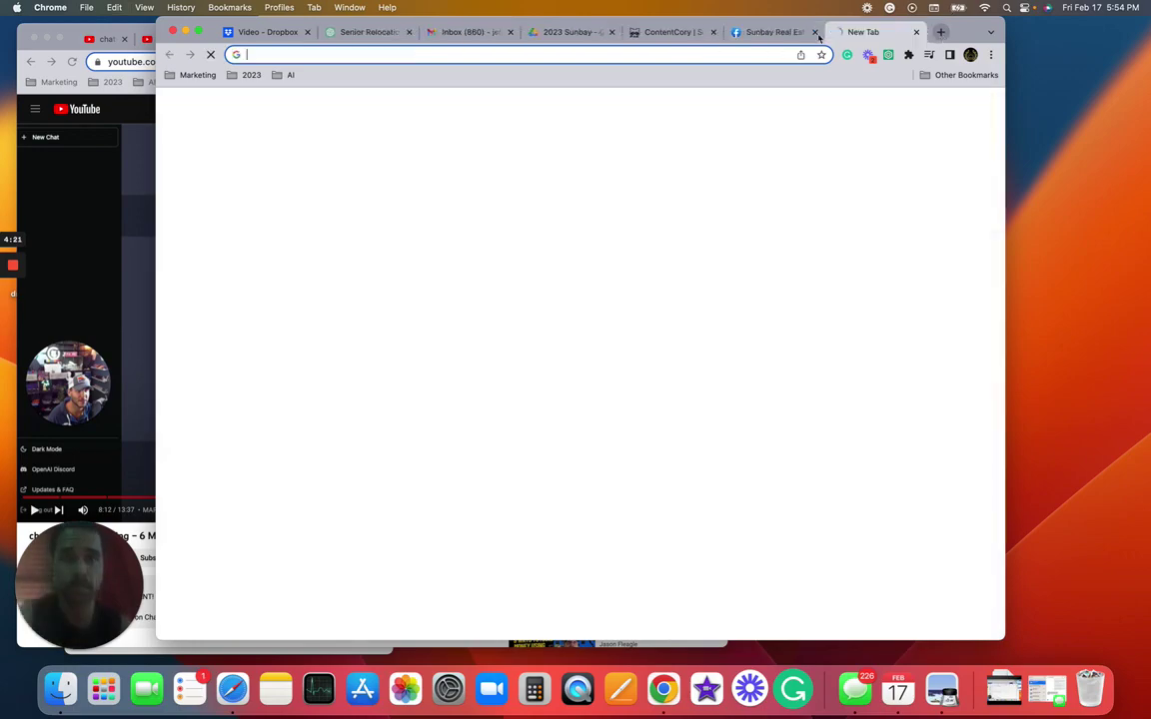
pyautogui.write('www.suna')
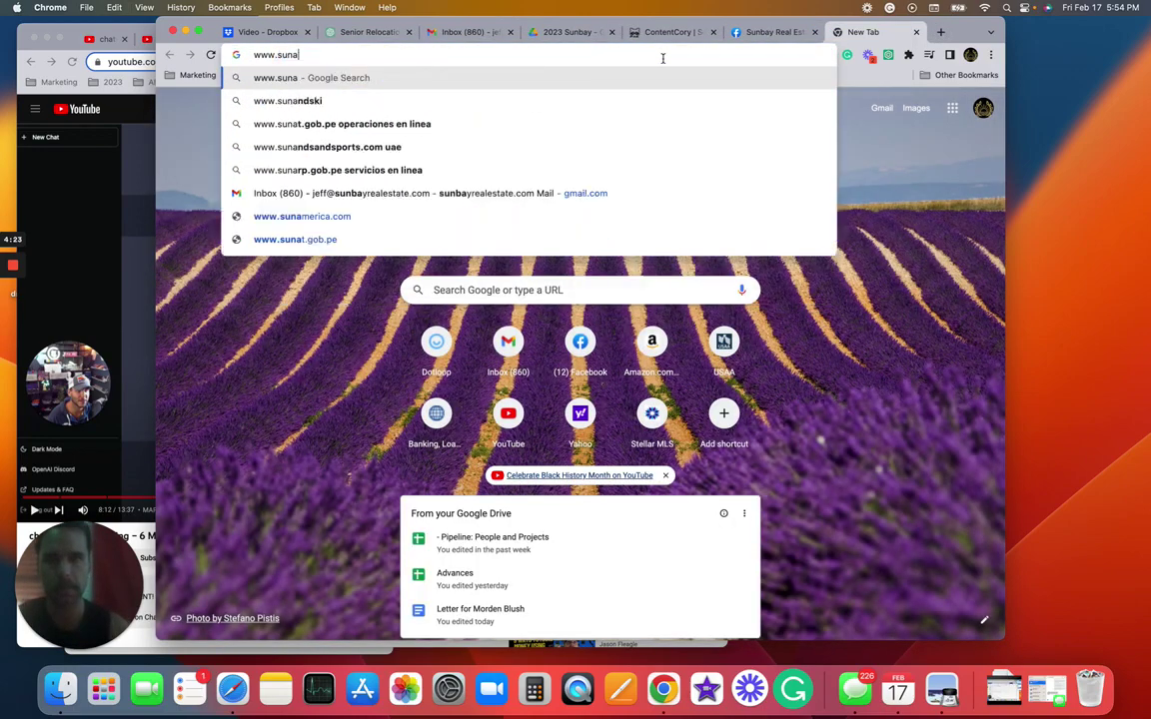
pyautogui.press('BackSpace')
pyautogui.write('bay')
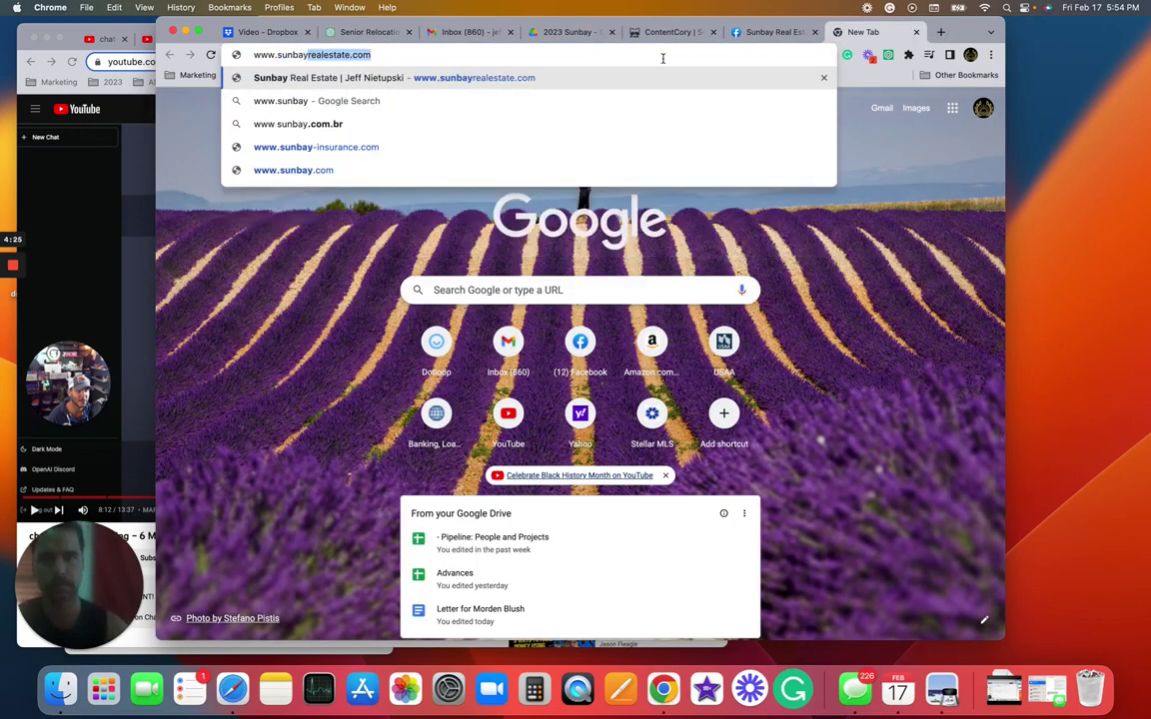
pyautogui.press('Return')
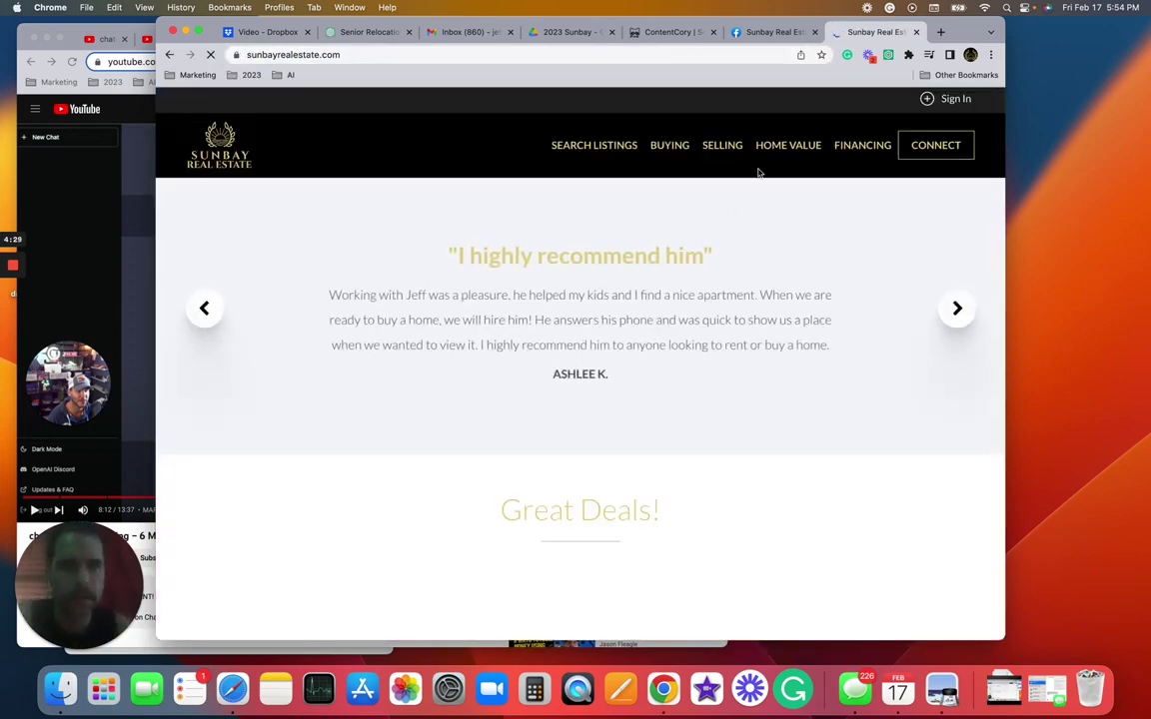
pyautogui.click(781, 149)
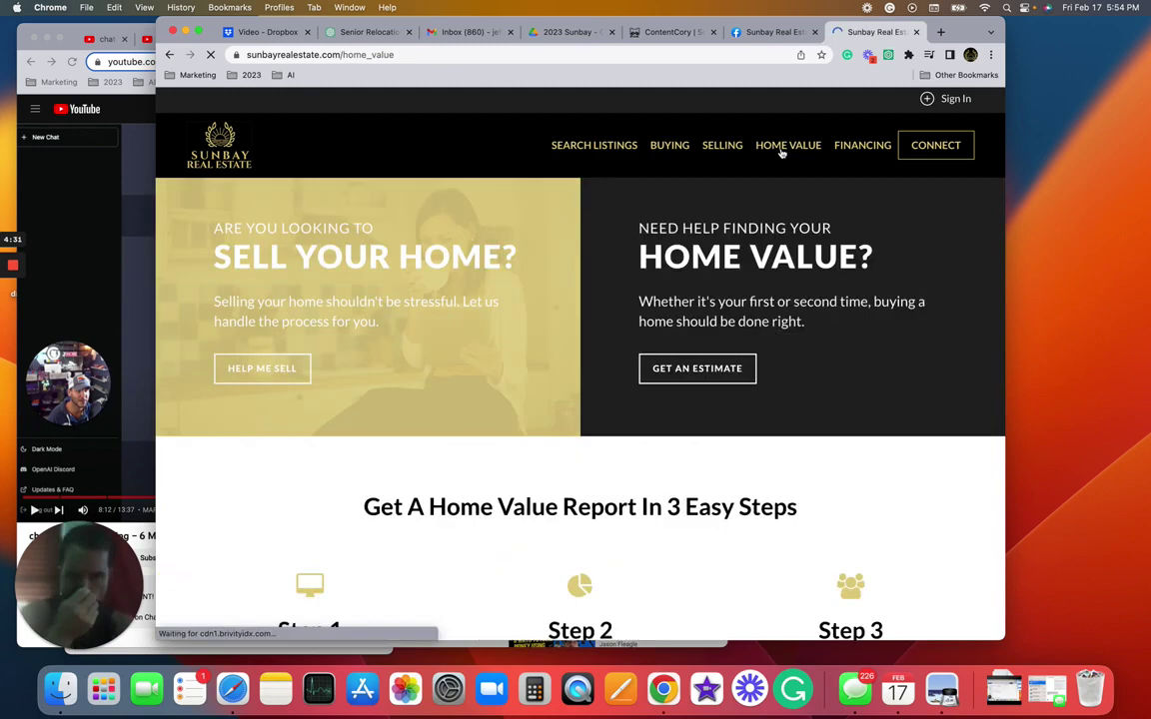
# Copy the web address of the Home Value page
pyautogui.click(359, 55)
pyautogui.rightClick(363, 58)
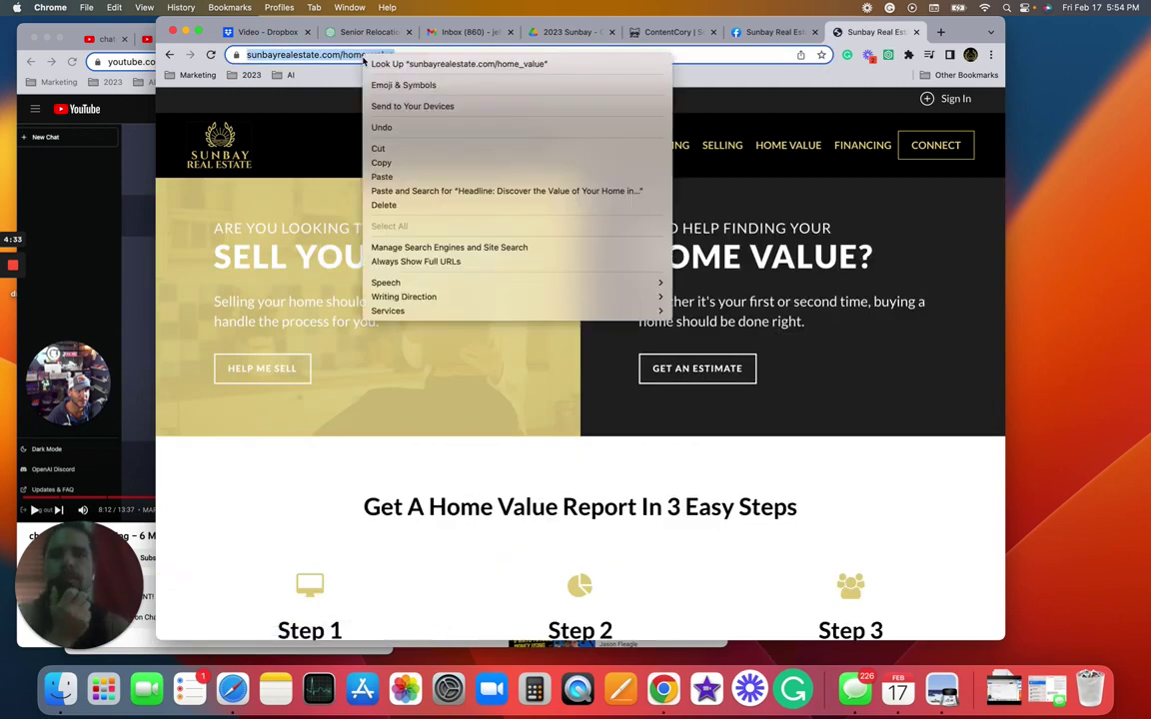
pyautogui.click(394, 162)
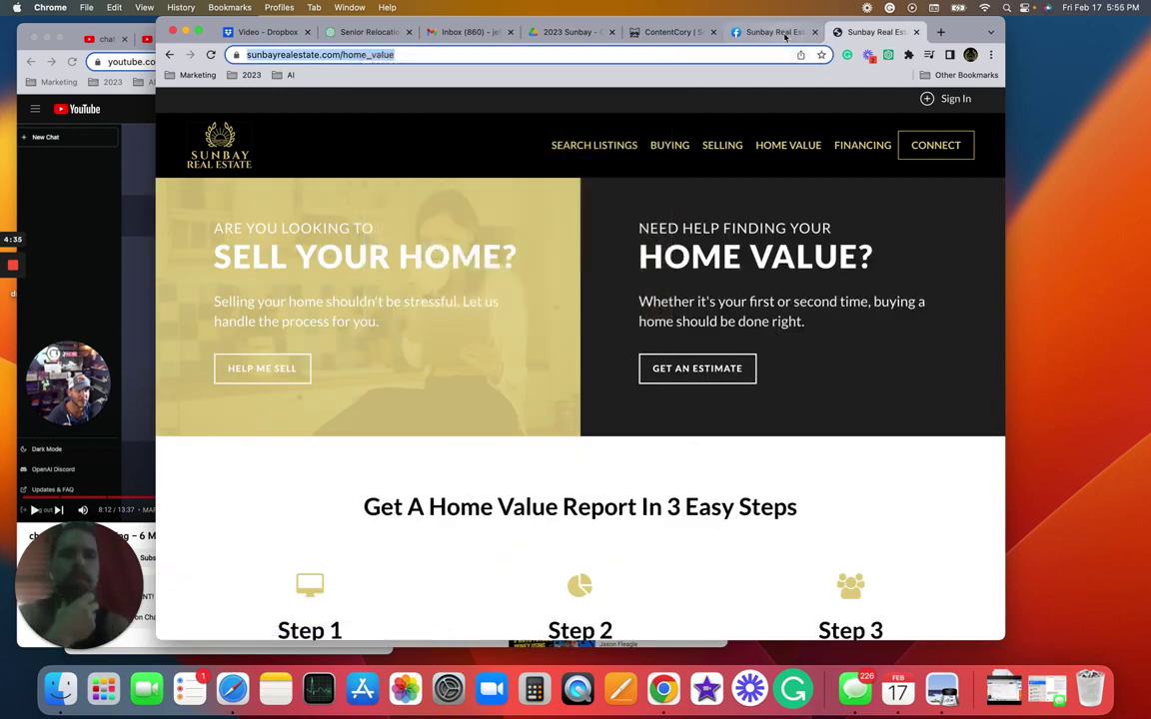
# Return to the Facebook post draft, paste the Home Value link below the text, and remove the link text while keeping its preview card
pyautogui.click(785, 35)
pyautogui.press('Return')
pyautogui.press('Return')
pyautogui.press('cmd+v')
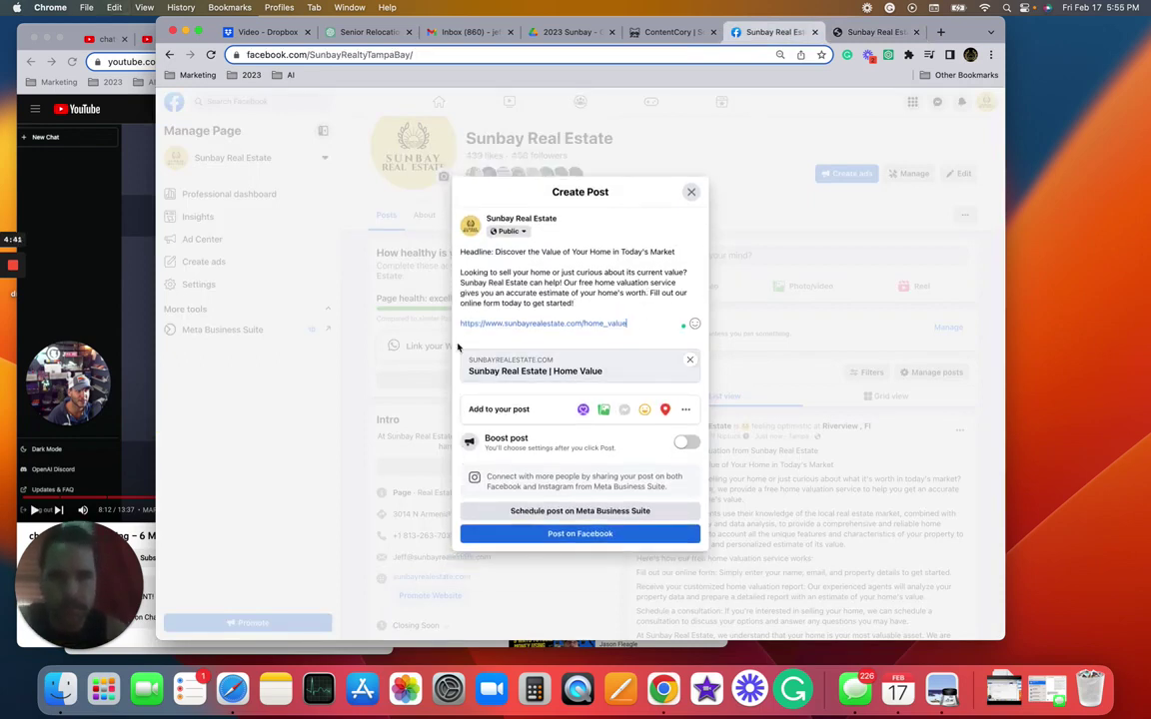
pyautogui.moveTo(458, 346); pyautogui.dragTo(439, 326)
pyautogui.press('BackSpace')
pyautogui.press('BackSpace')
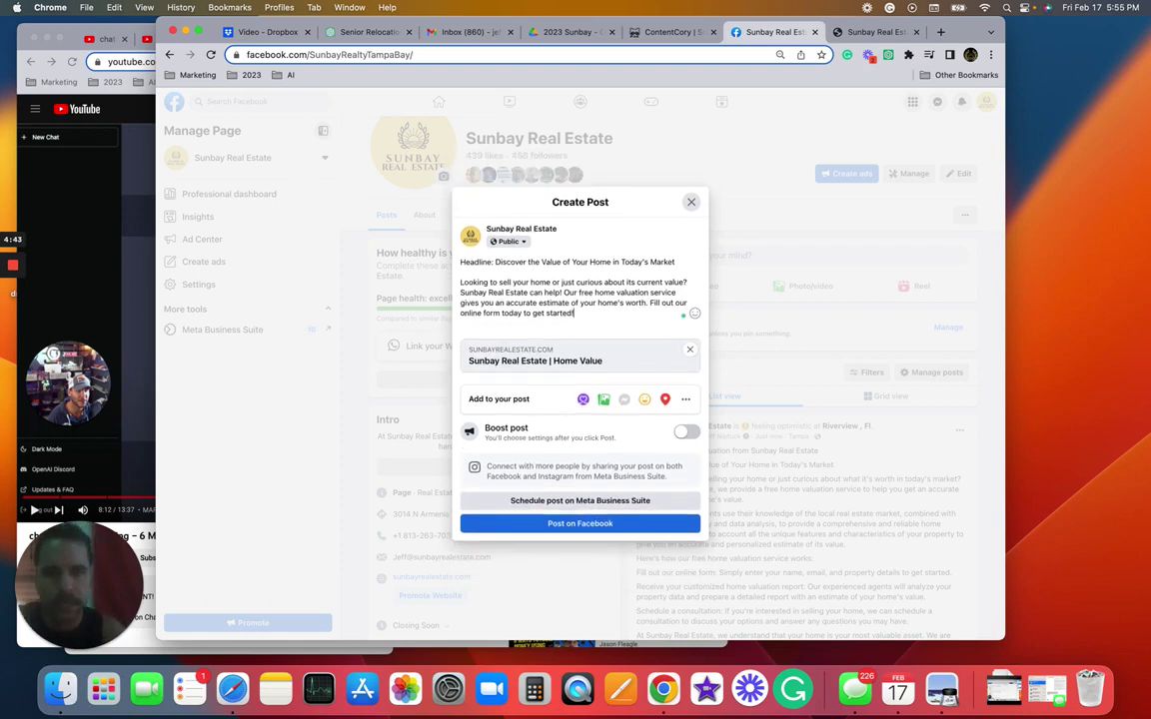
# Search for "pinellas" as the post's location and tag Pinellas County
pyautogui.click(665, 399)
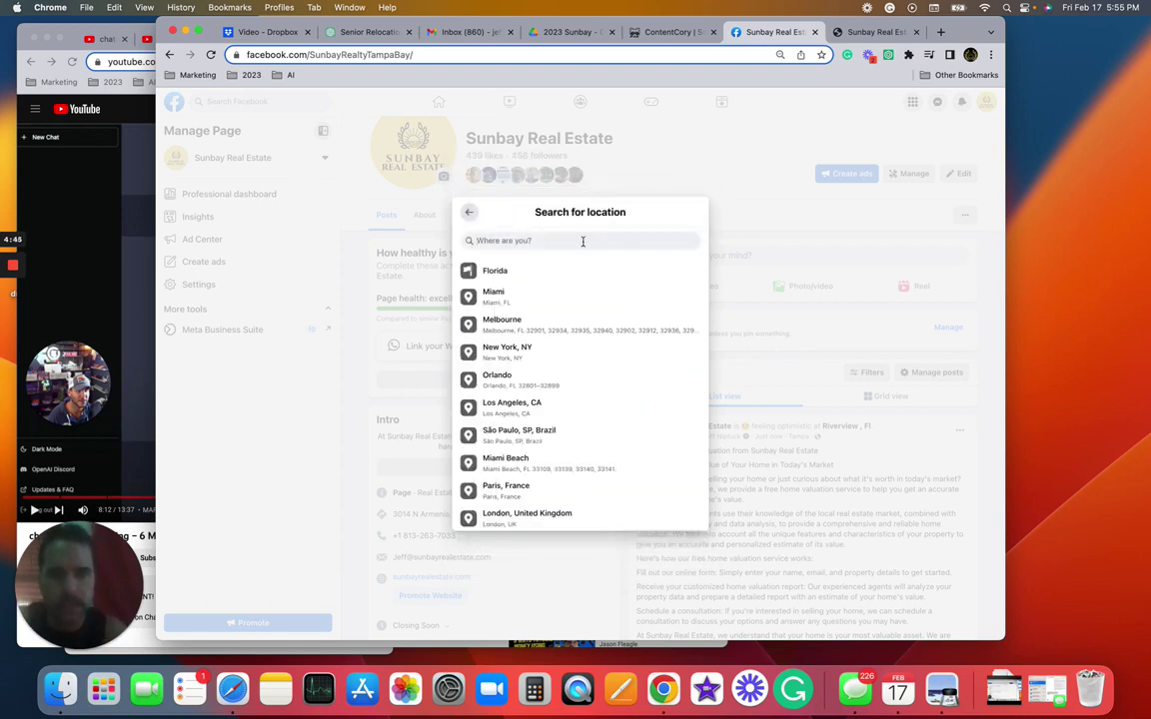
pyautogui.write('Rinellas')
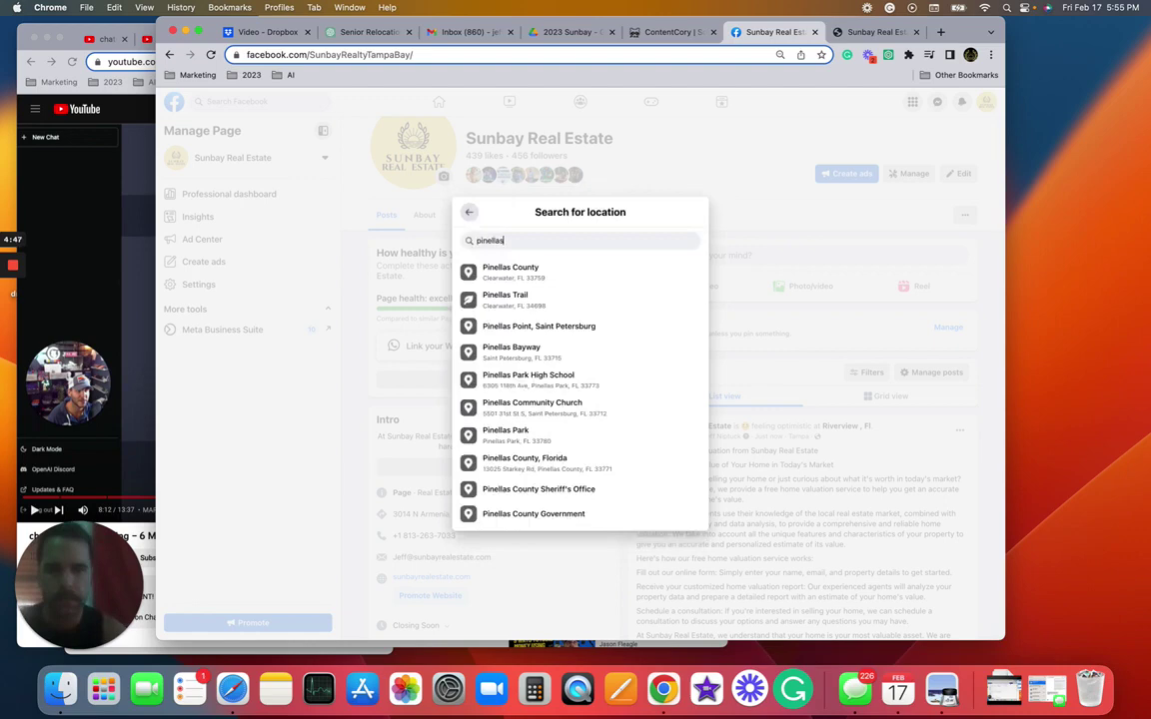
pyautogui.click(579, 270)
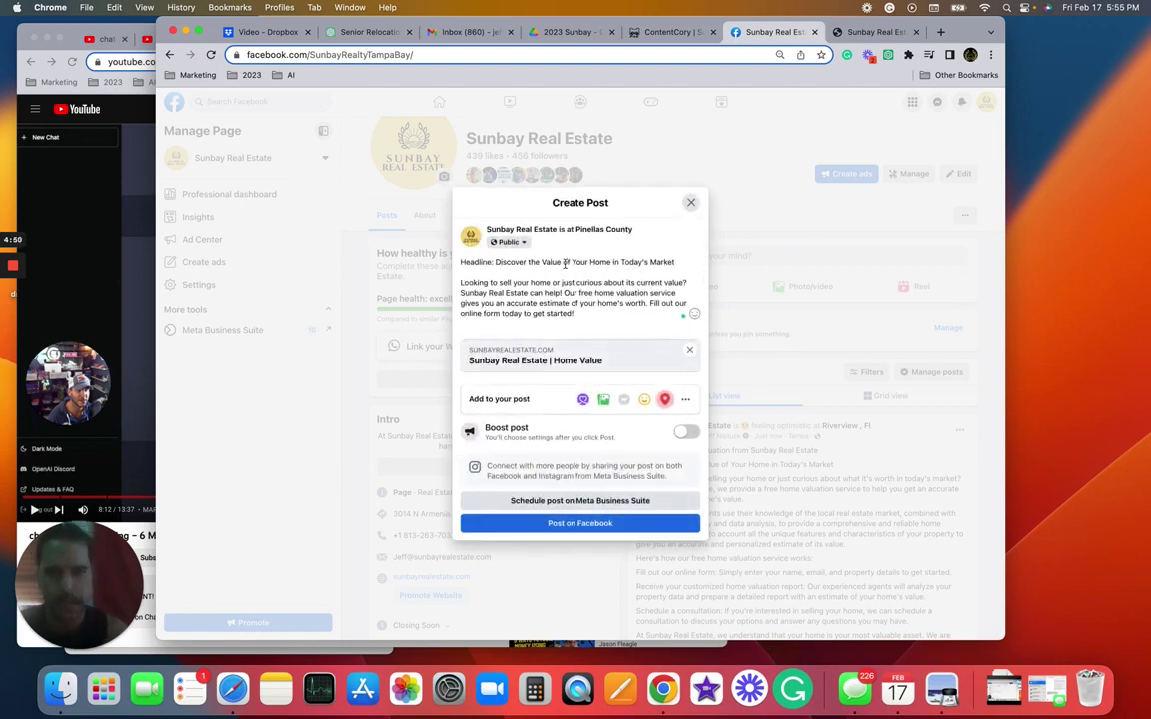
# Add the feeling "amazed" to the post draft
pyautogui.click(644, 399)
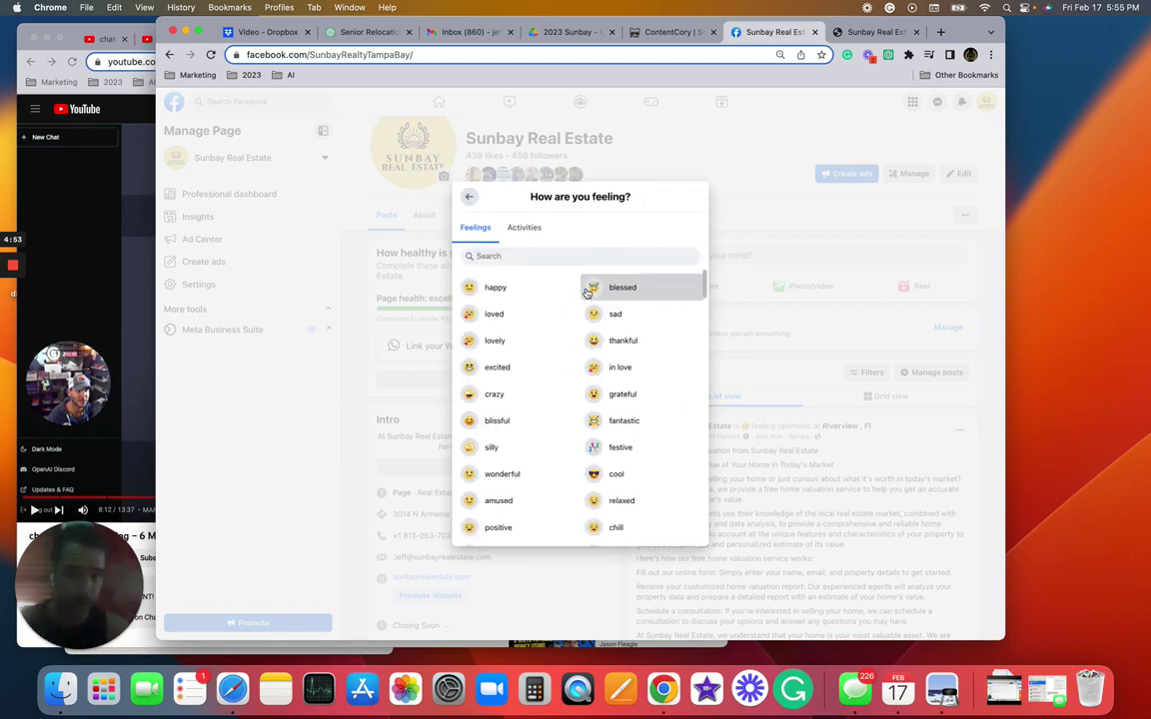
pyautogui.scroll(-10, 561, 380)
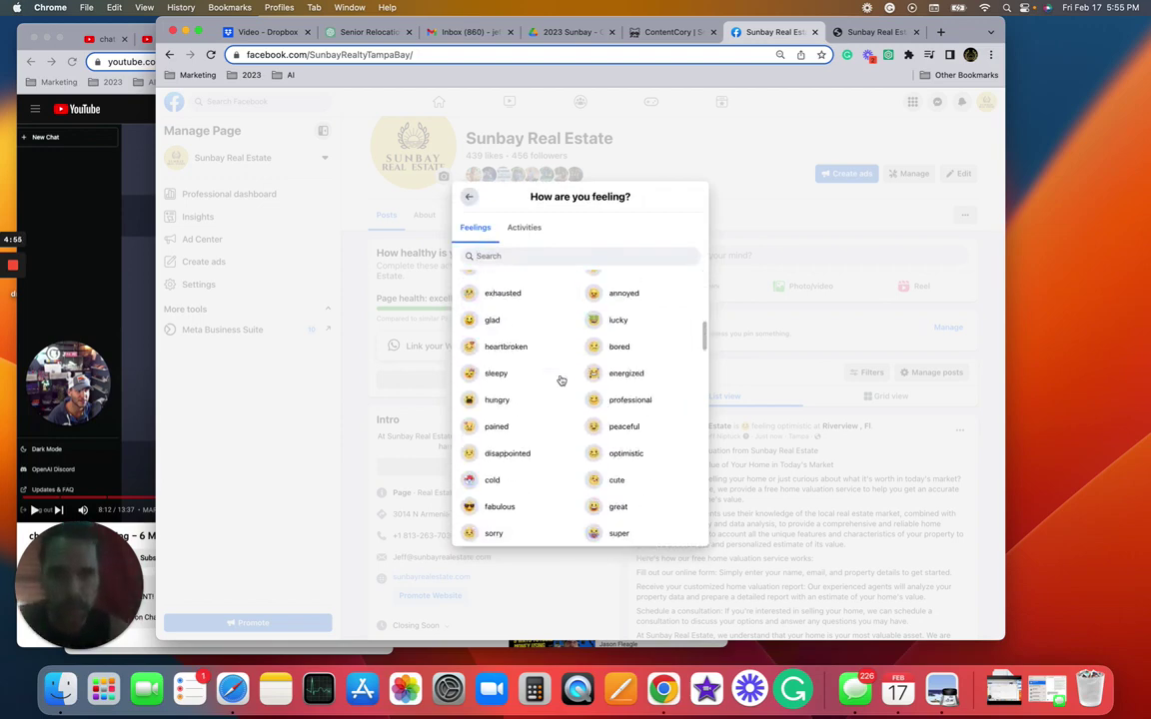
pyautogui.scroll(-4, 561, 380)
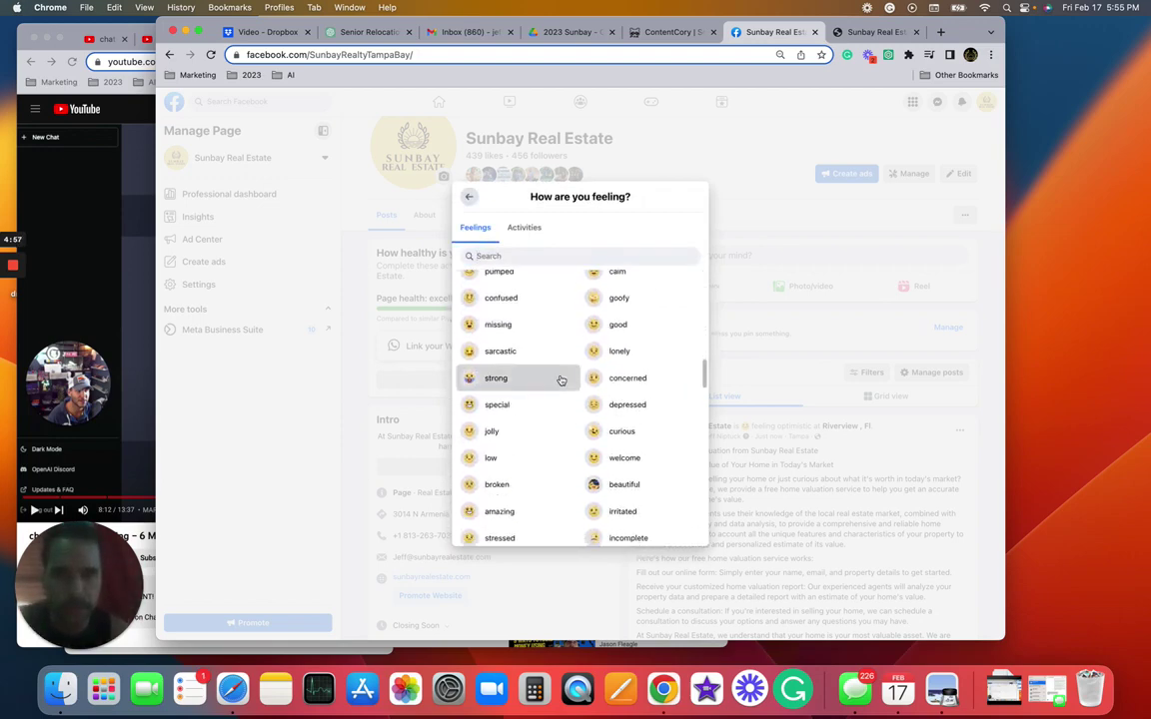
pyautogui.scroll(-4, 561, 381)
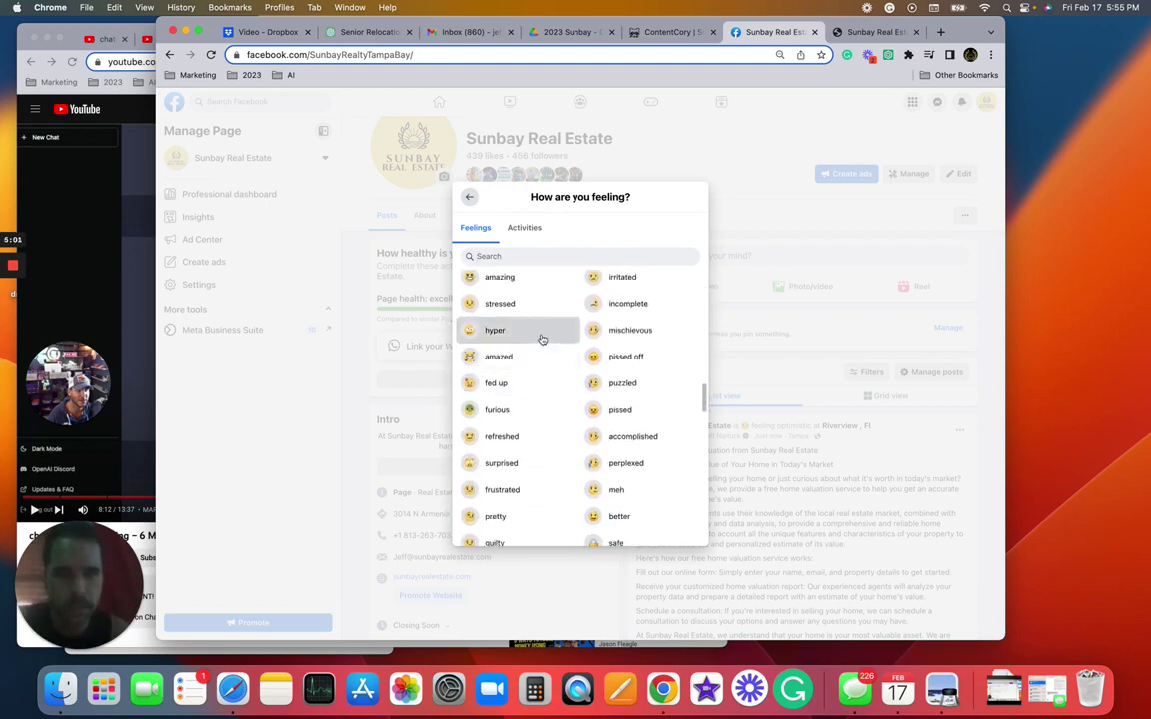
pyautogui.click(542, 357)
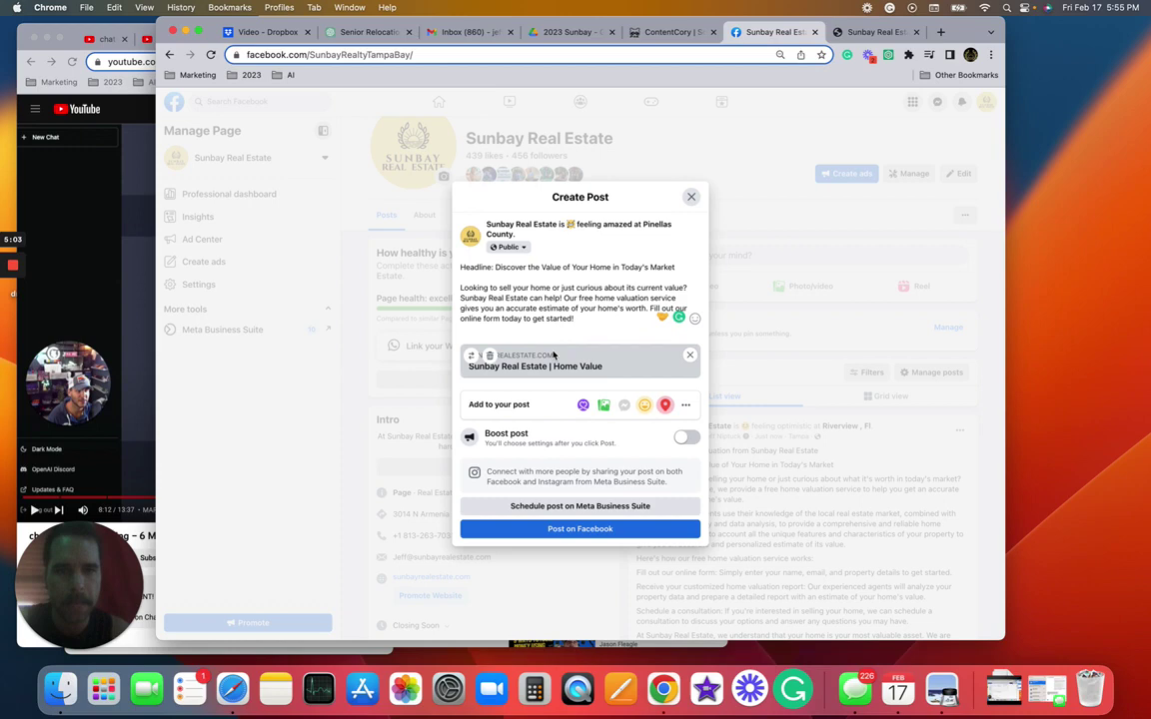
# Publish the post on the Facebook Page and view it in the Page's feed
pyautogui.click(609, 529)
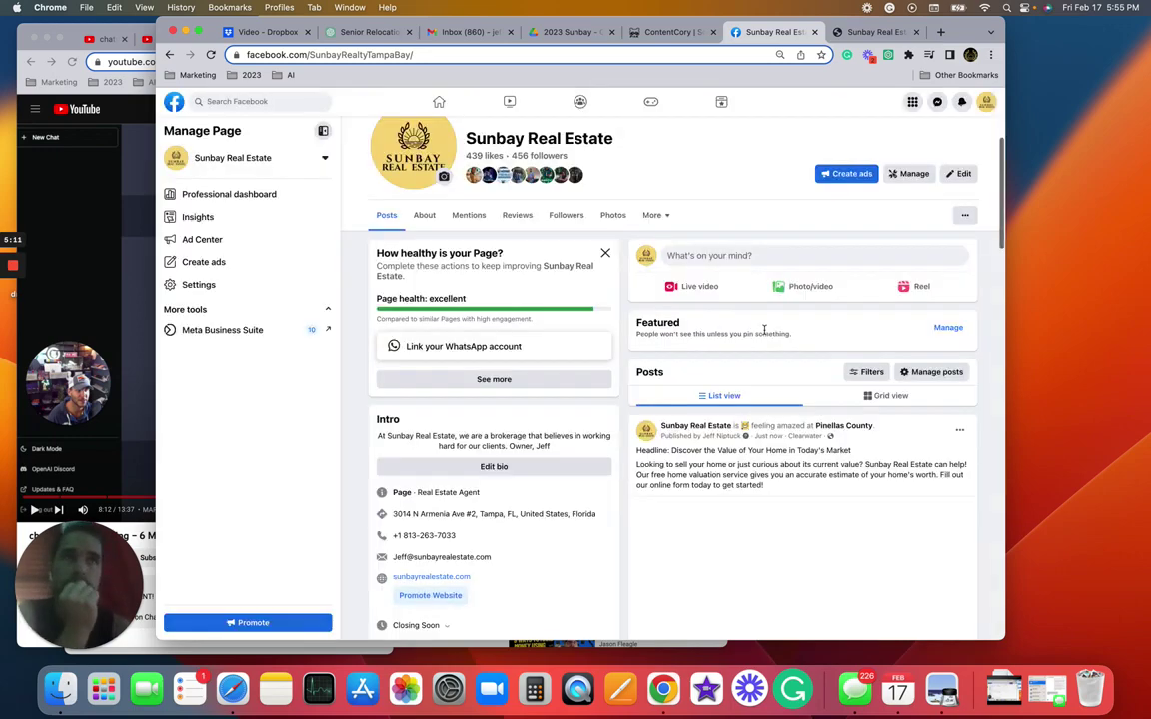
pyautogui.scroll(-2, 780, 413)
pyautogui.scroll(-2, 780, 415)
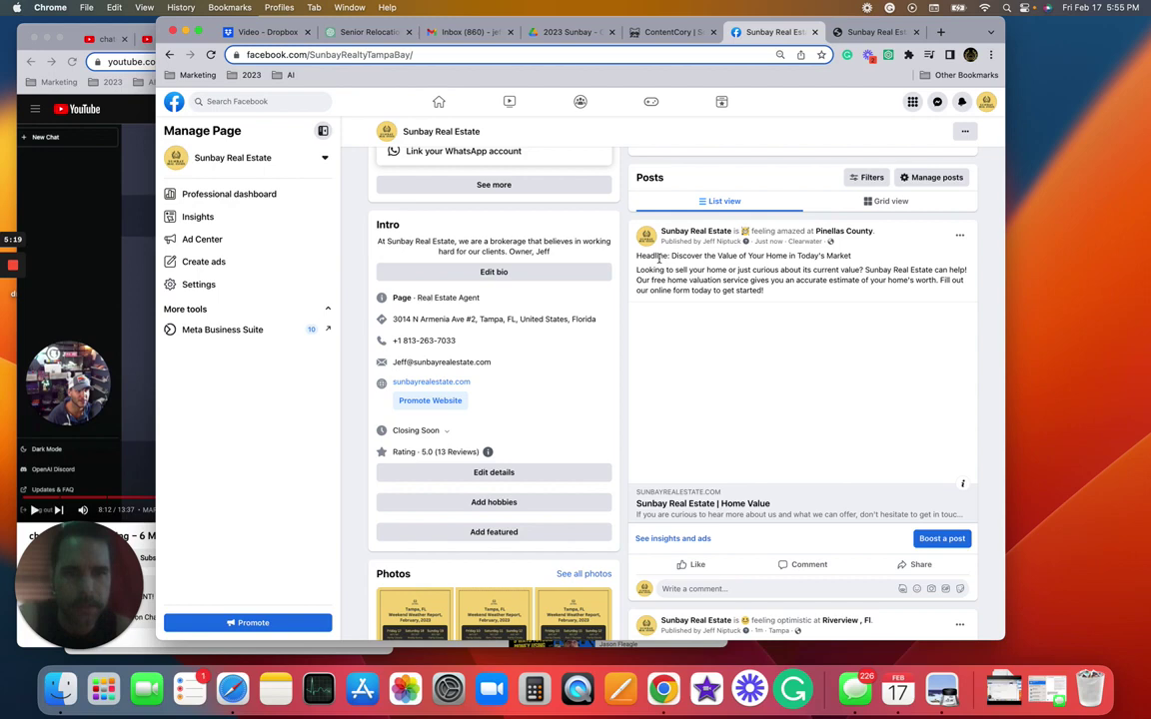
# Edit the newly published post to remove the "Headline:" label from its first line, and save the change
pyautogui.click(959, 235)
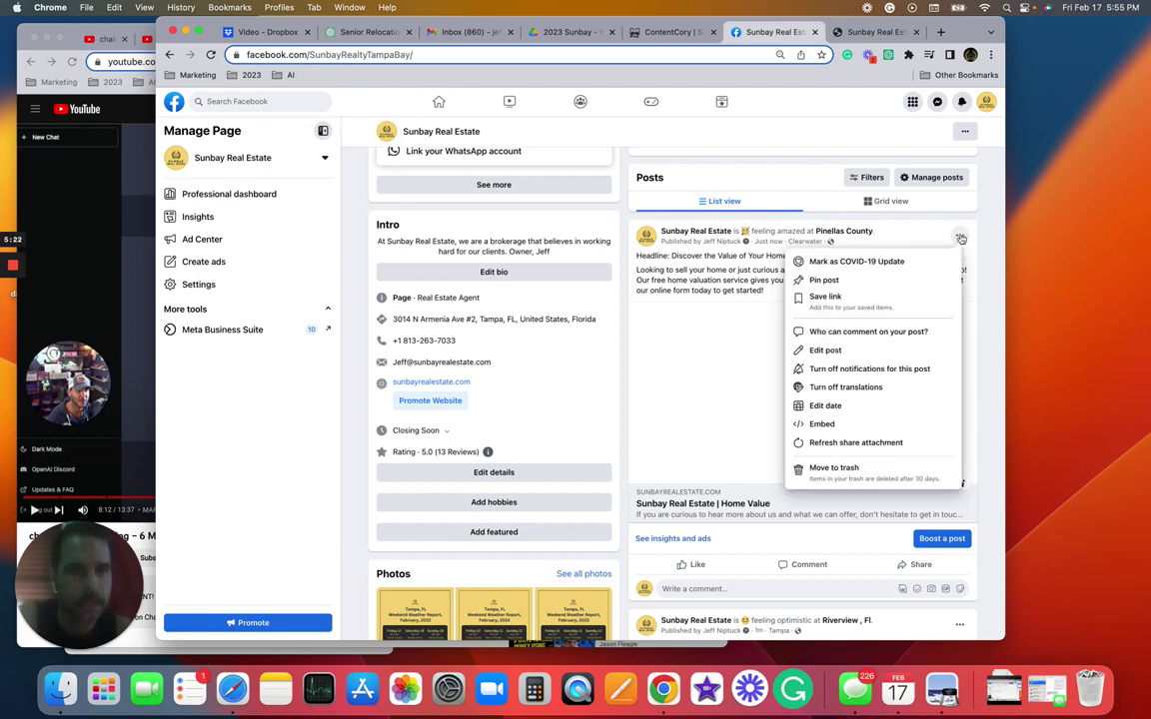
pyautogui.click(857, 349)
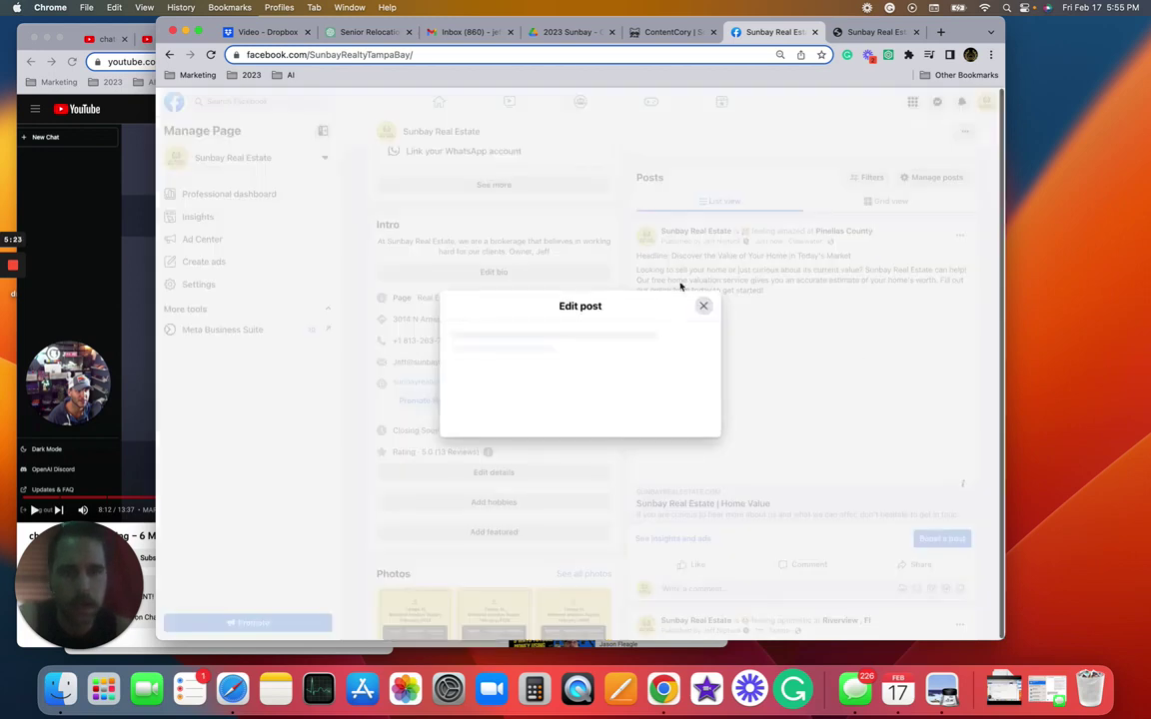
pyautogui.moveTo(494, 296); pyautogui.dragTo(461, 296)
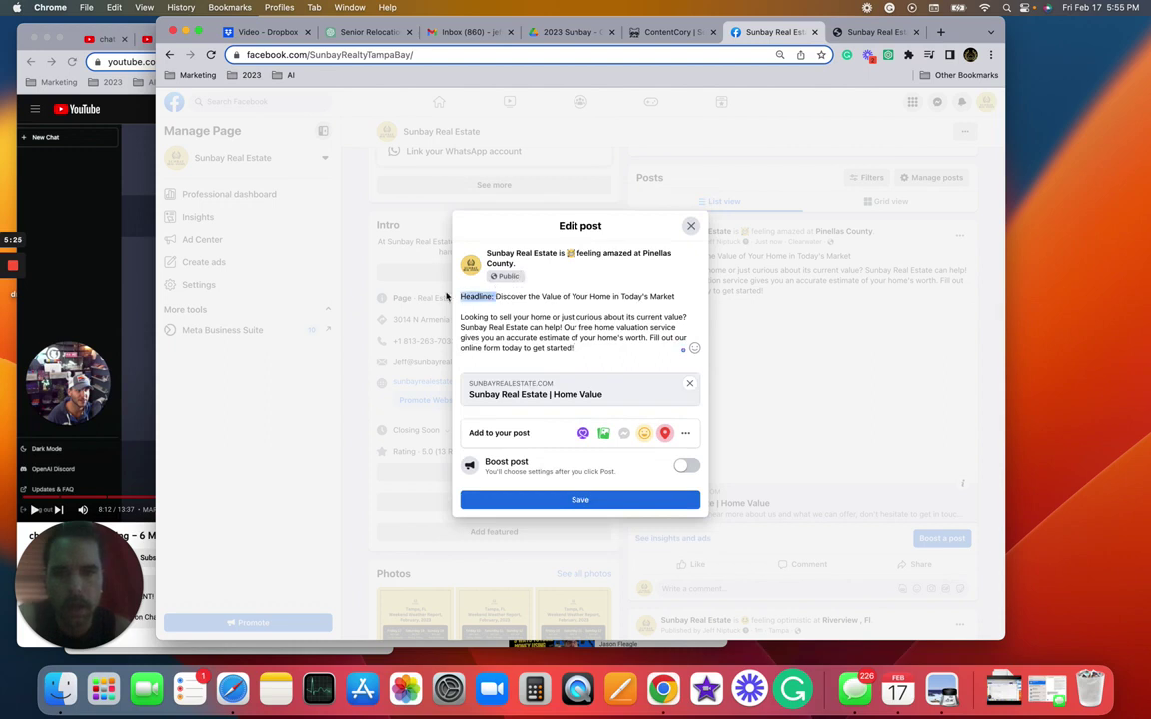
pyautogui.press('BackSpace')
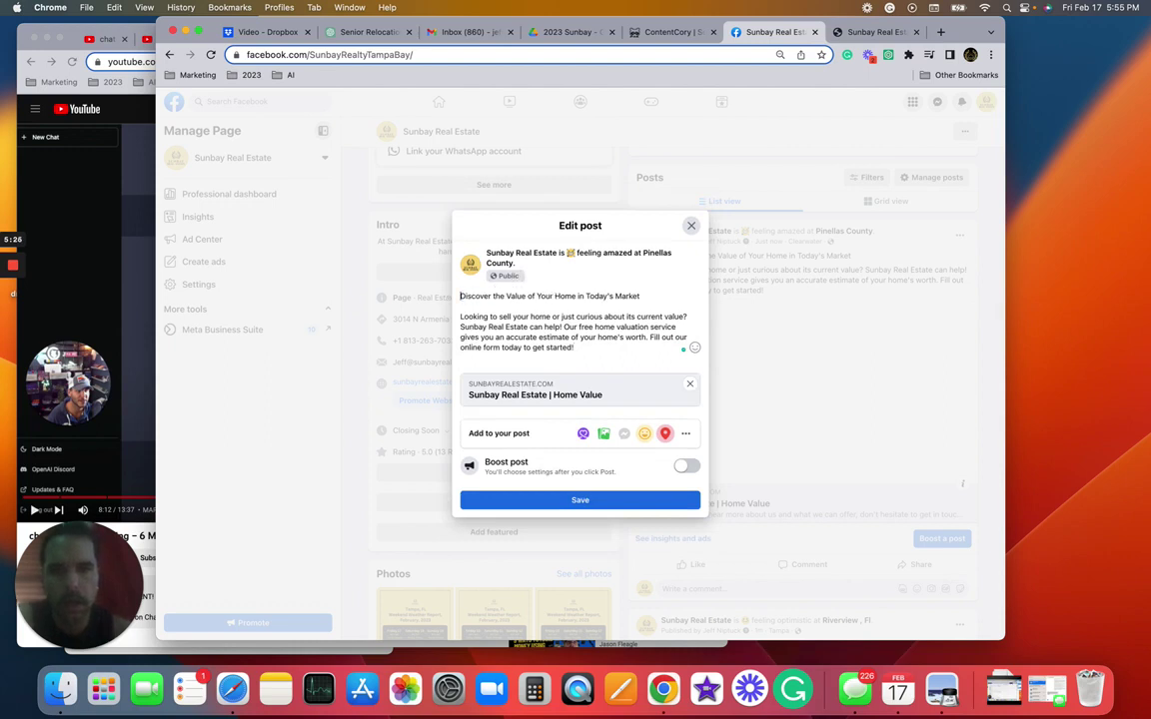
pyautogui.click(588, 502)
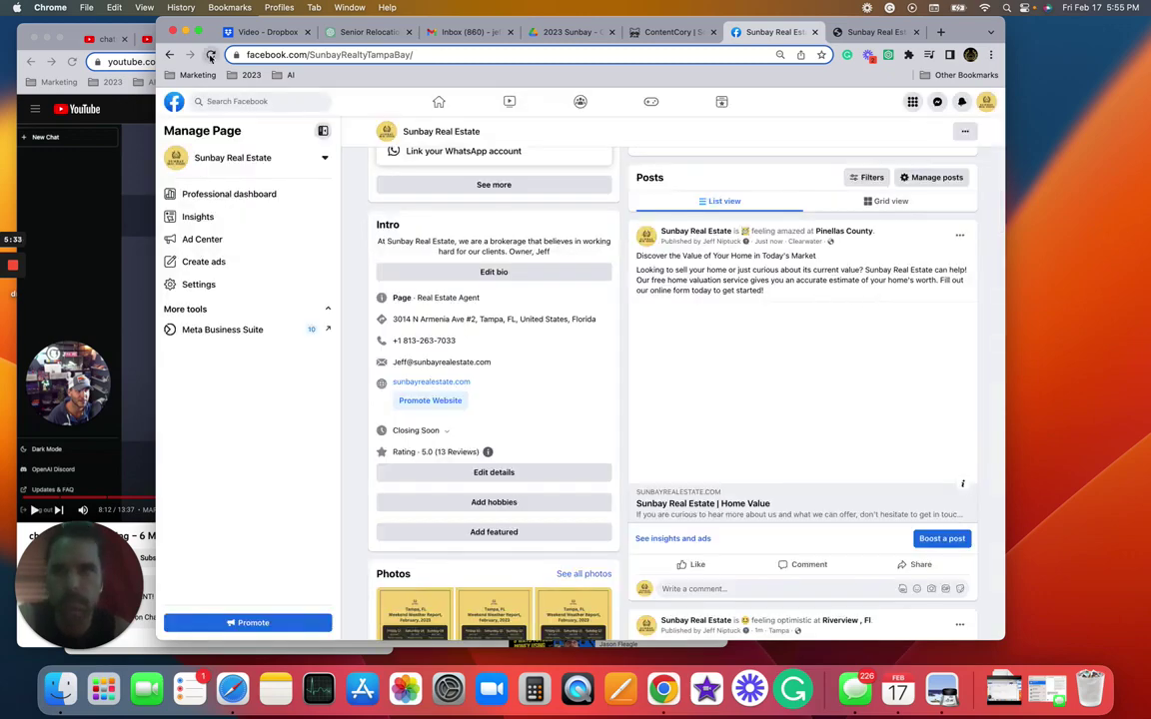
# Reload the Facebook Page and review the edited post with its link preview in the feed
pyautogui.press('super+r')
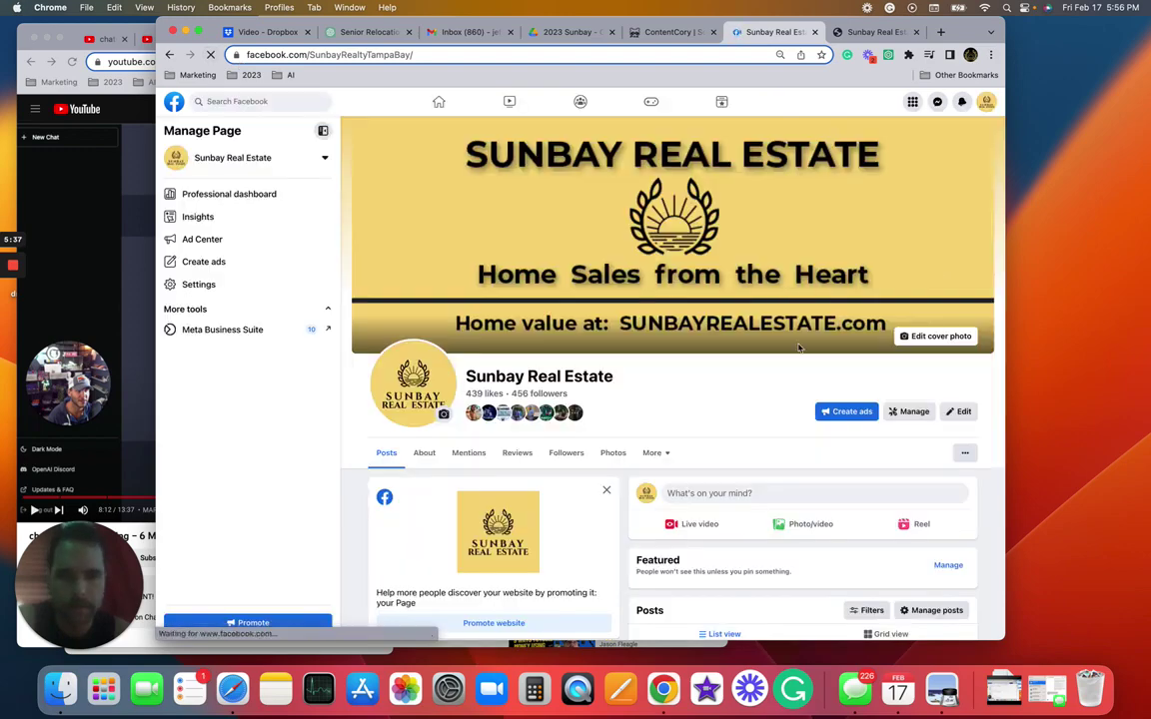
pyautogui.scroll(-2, 809, 340)
pyautogui.scroll(-4, 799, 348)
pyautogui.scroll(3, 807, 345)
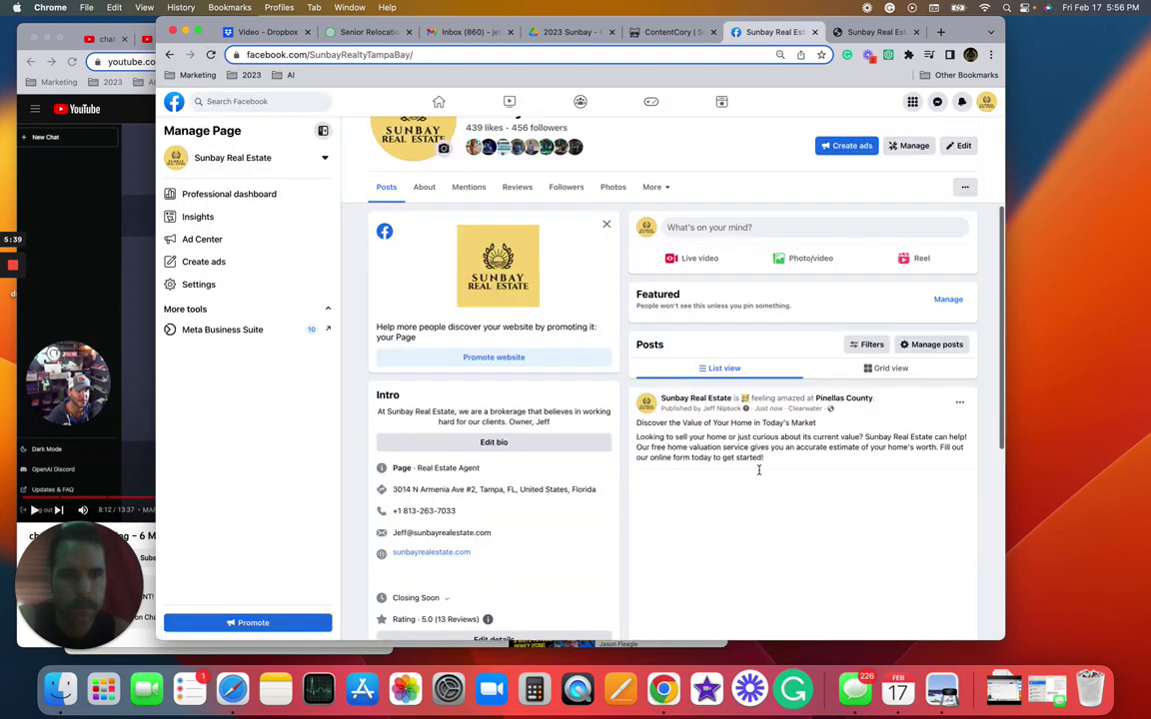
pyautogui.scroll(-2, 810, 343)
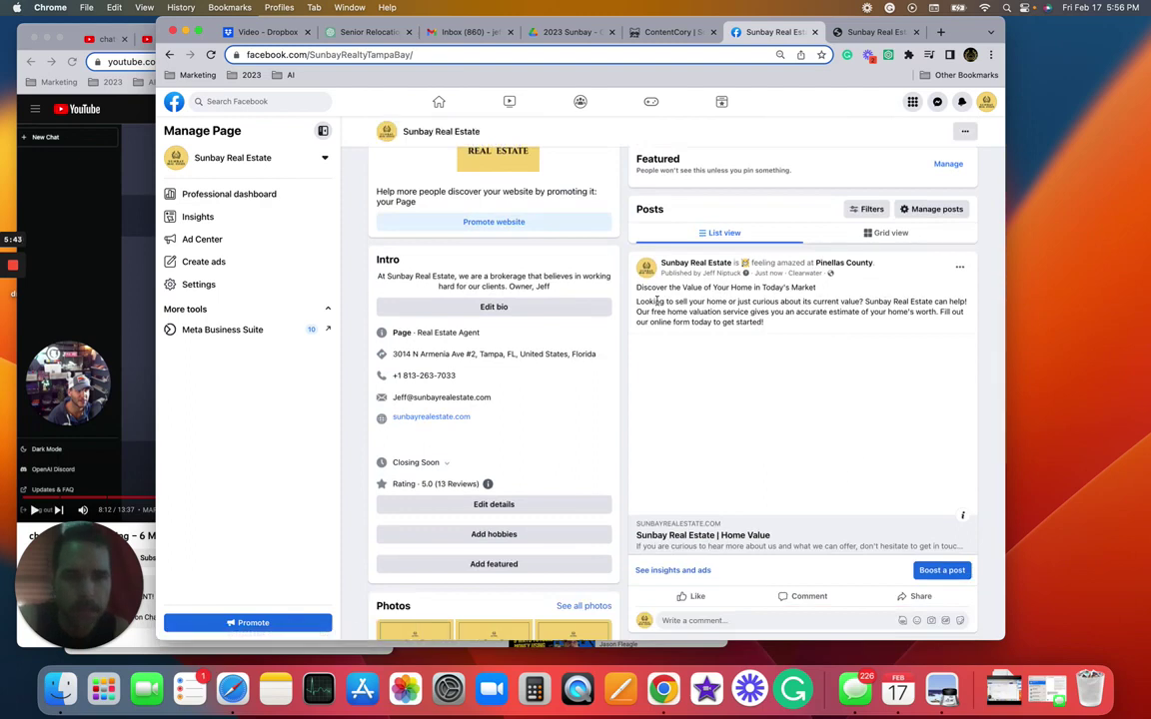
# Reopen the post for editing, adding green heart and palm tree emojis after the headline and a clover emoji before the body text
pyautogui.click(959, 267)
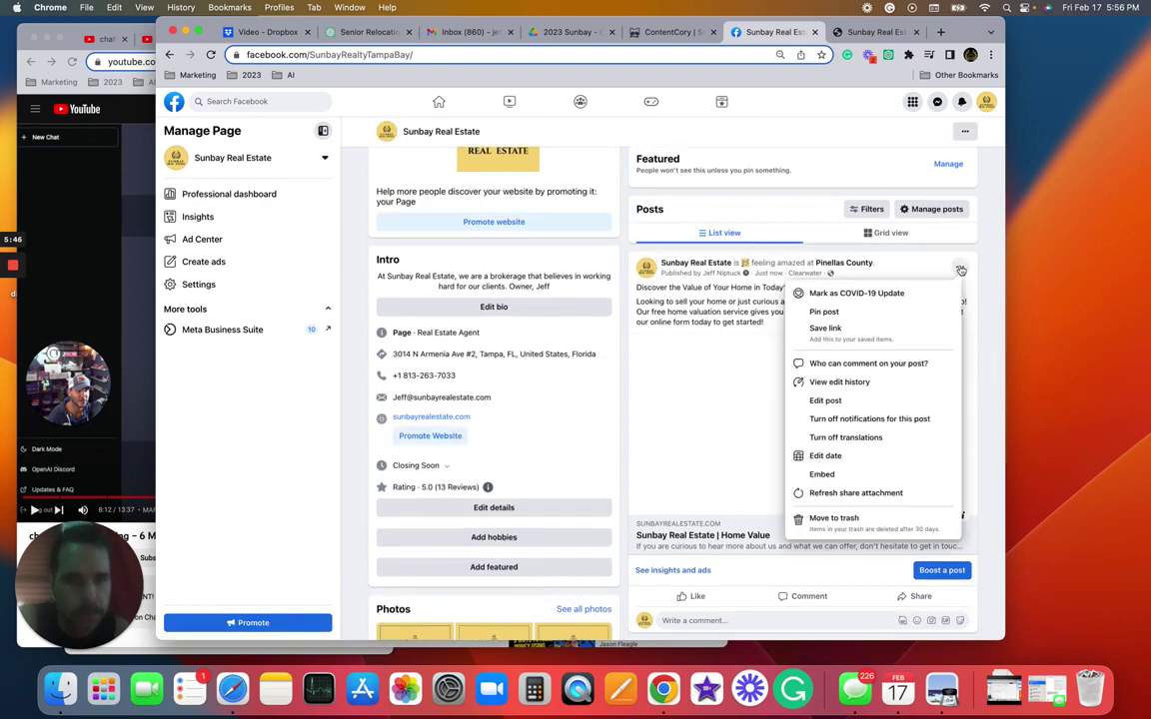
pyautogui.click(849, 401)
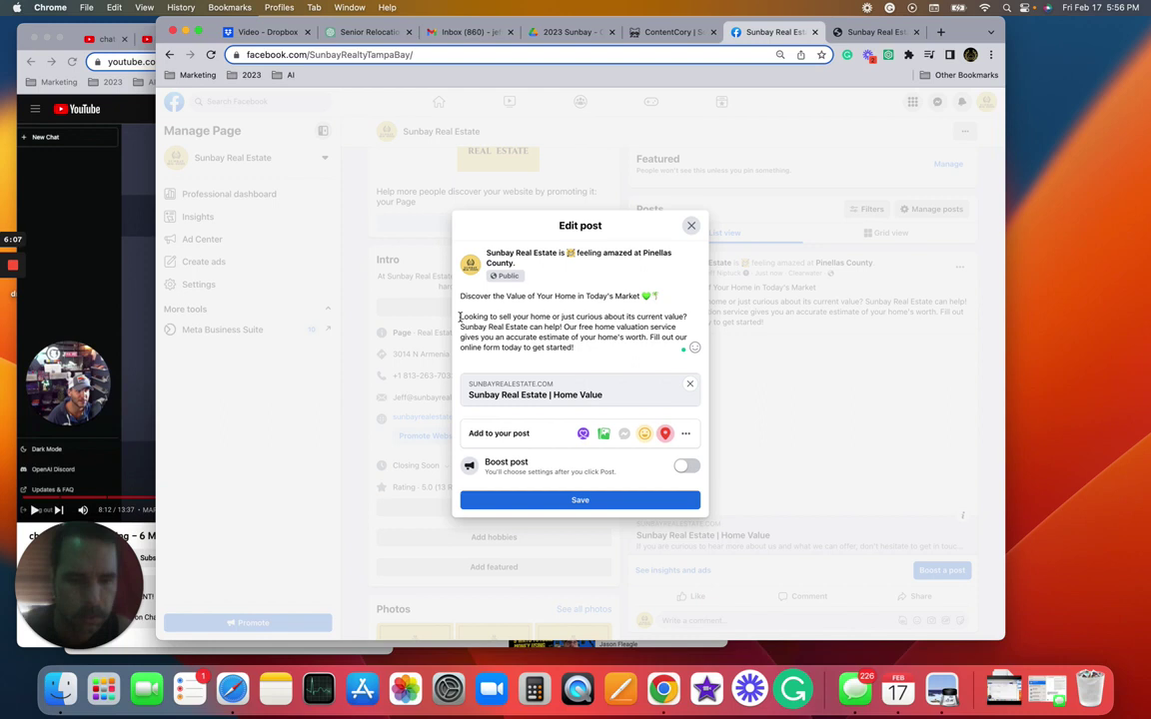
pyautogui.click(461, 318)
pyautogui.write('🏡')
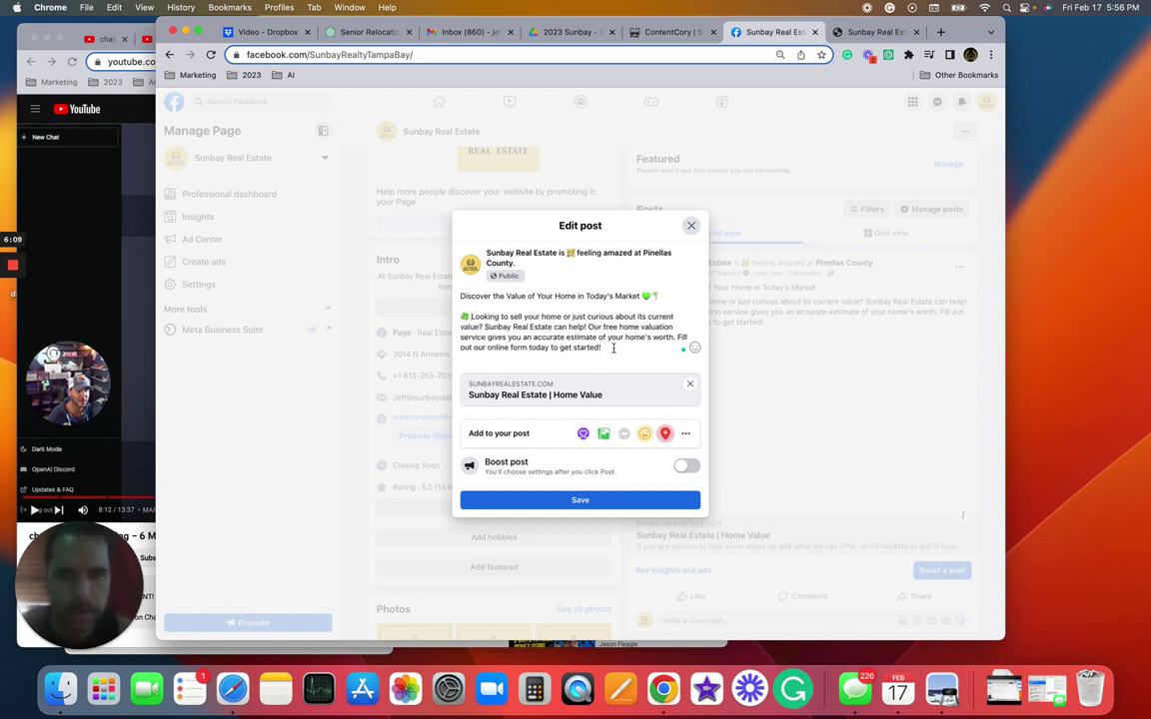
# Put "Our free home valuation service…" and "Fill out our online form…" on their own lines, each starting with a clover emoji
pyautogui.click(589, 328)
pyautogui.press('Return')
pyautogui.write('🍀')
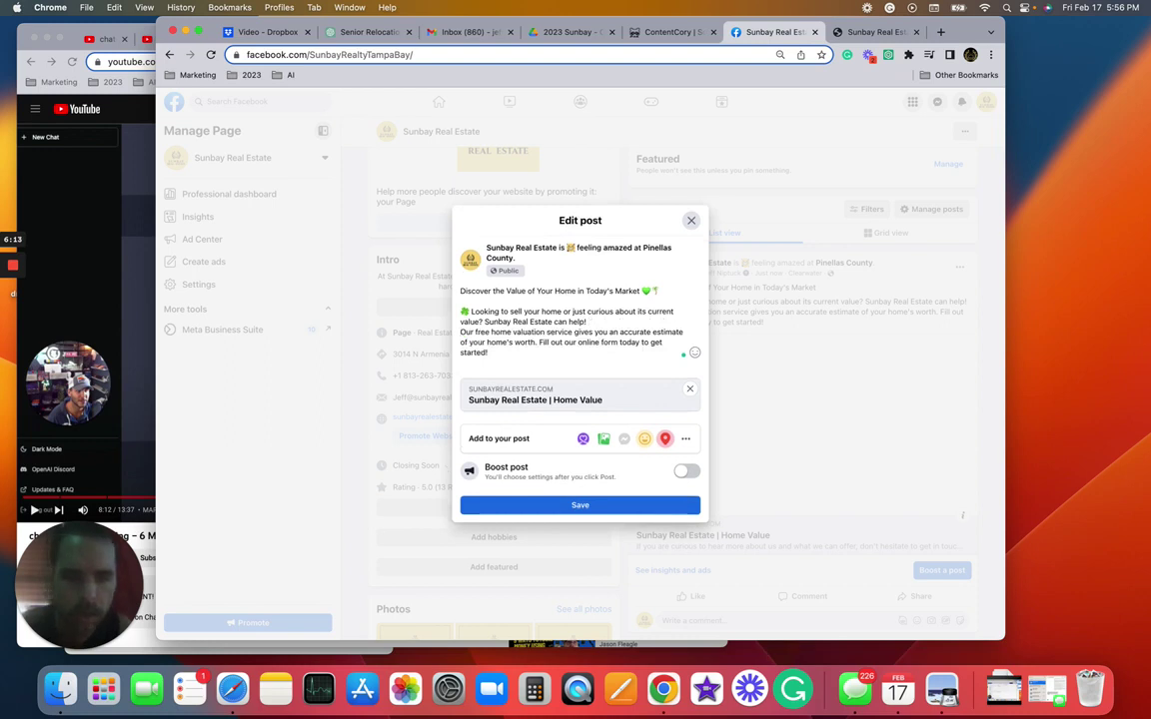
pyautogui.click(569, 343)
pyautogui.press('Return')
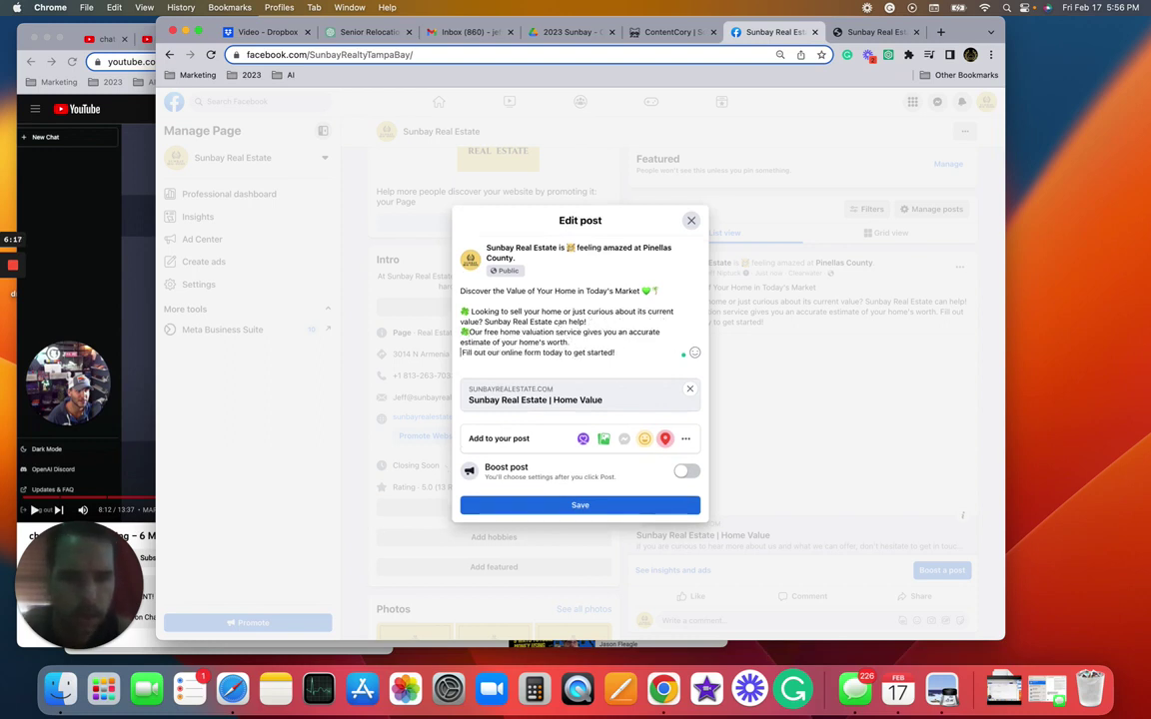
pyautogui.write('🍀')
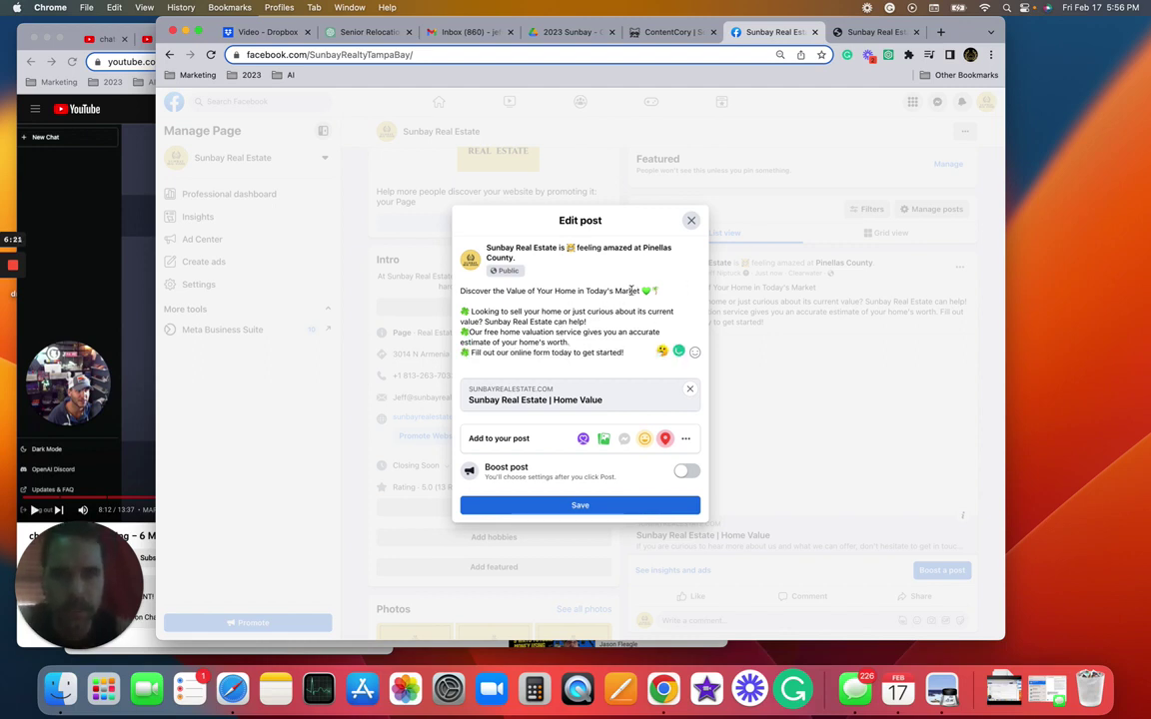
# Replace the emojis after the headline with a palm tree emoji at both its start and its end
pyautogui.click(659, 291)
pyautogui.press('BackSpace')
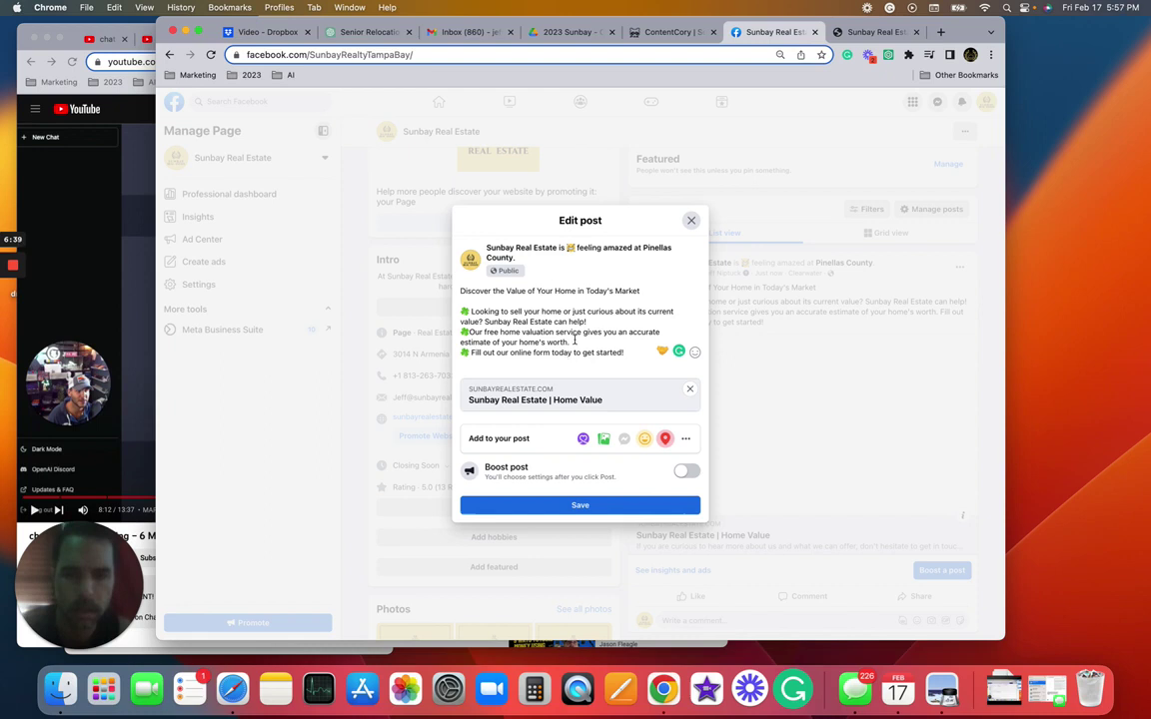
pyautogui.write('🪧')
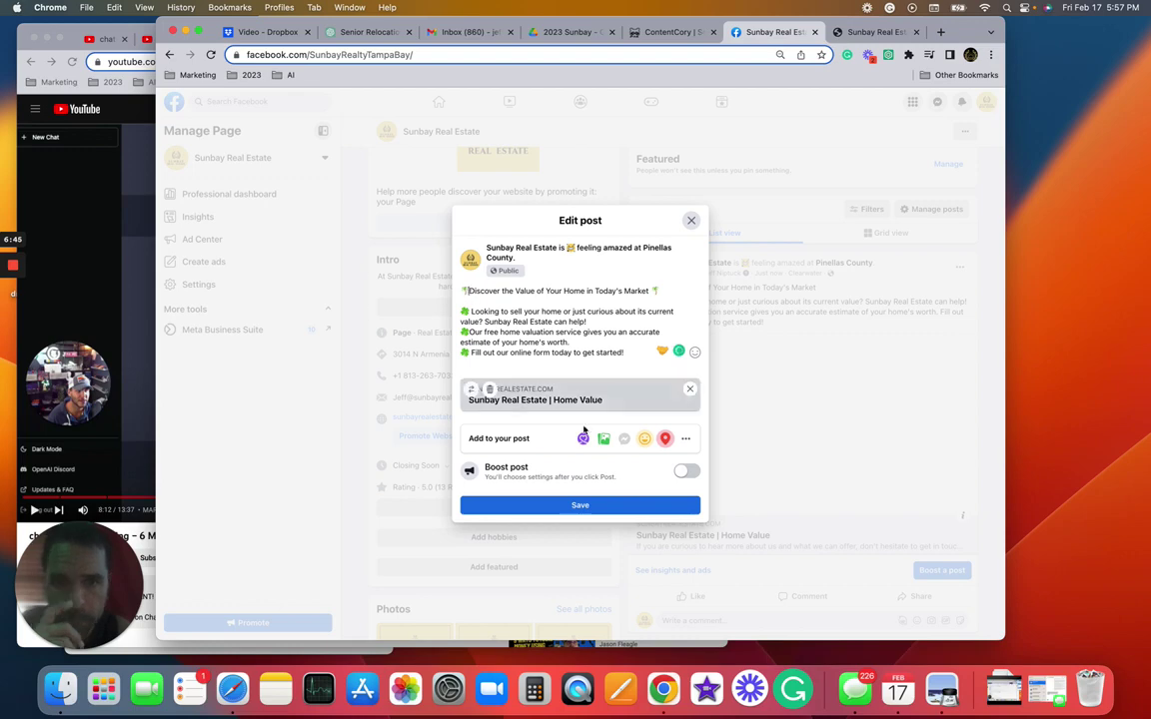
# Save the edited home value post with its palm tree and clover emojis
pyautogui.click(584, 505)
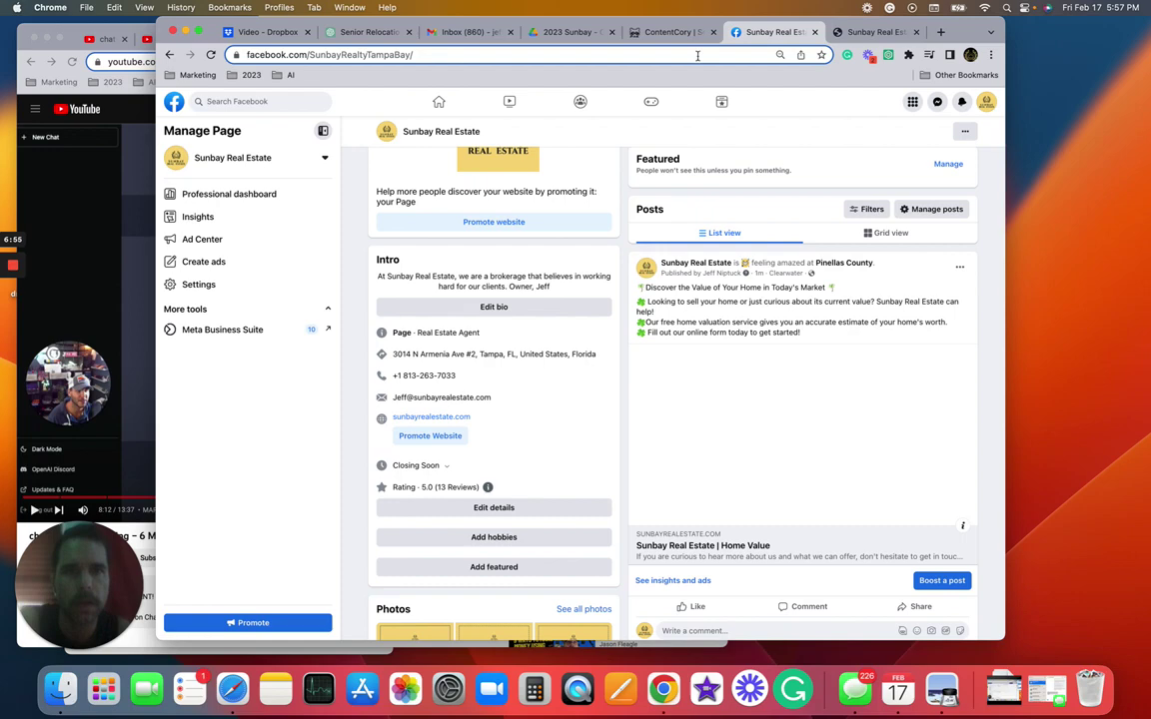
# Place the ChatGPT tab beside the Facebook tab and copy Post 2's headline and body text from the conversation
pyautogui.click(675, 33)
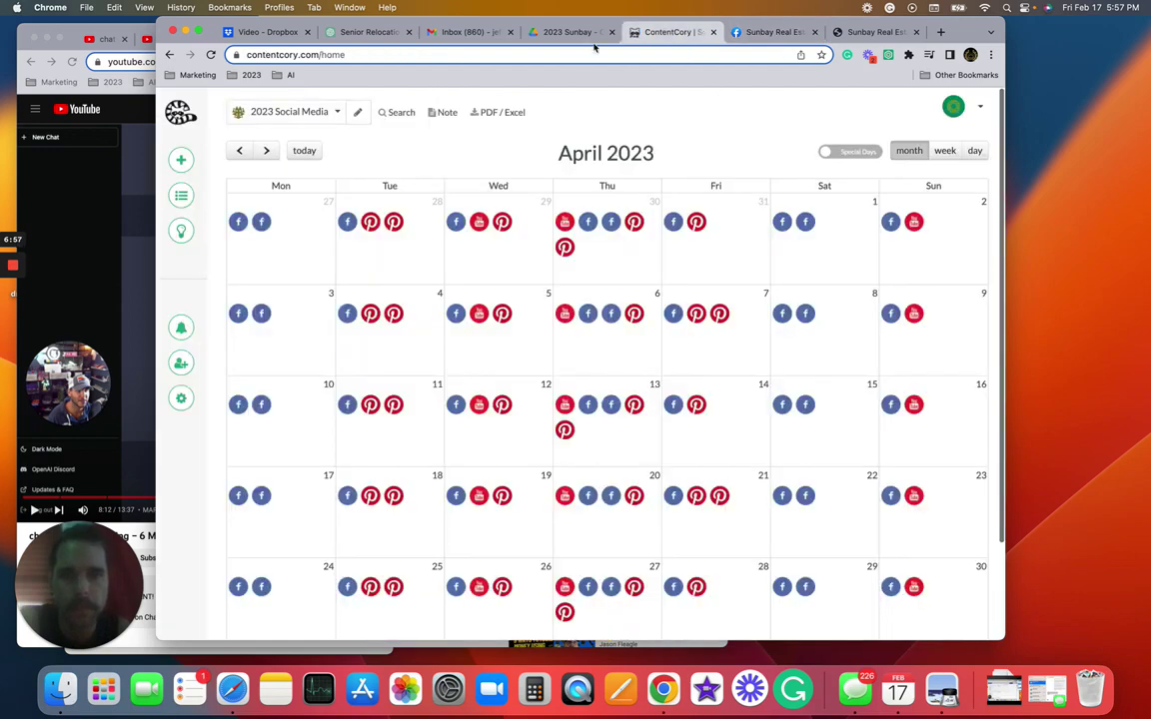
pyautogui.moveTo(369, 32); pyautogui.dragTo(687, 39)
pyautogui.click(605, 210)
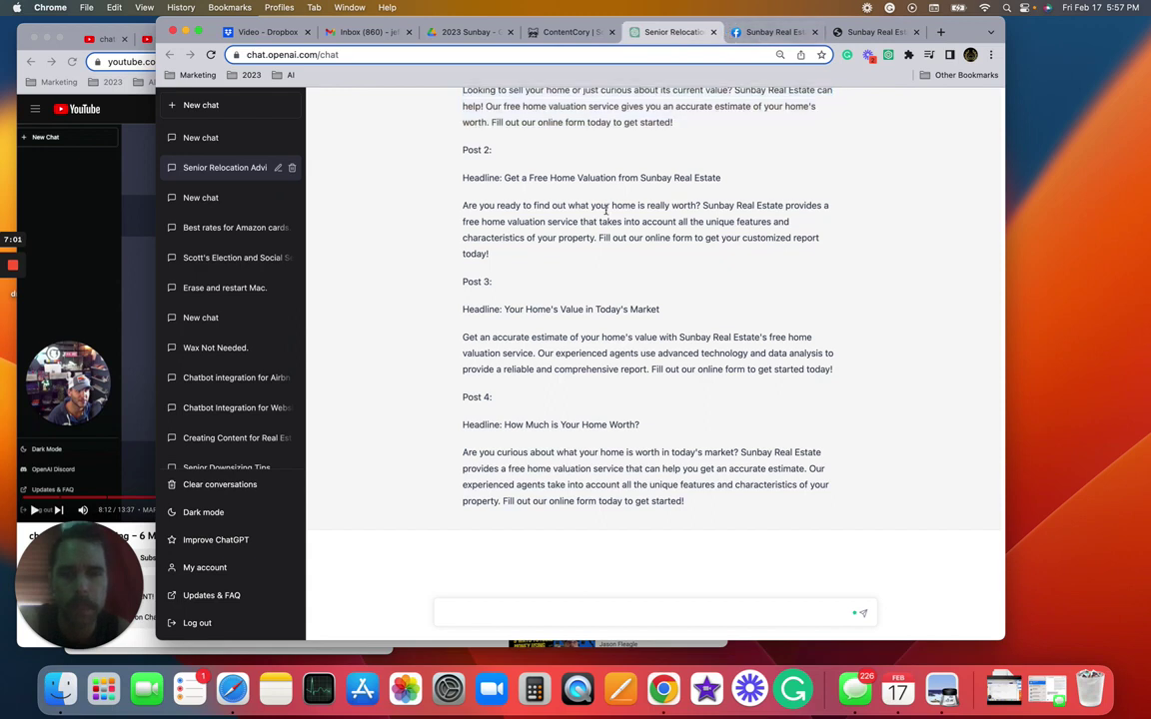
pyautogui.moveTo(463, 176); pyautogui.dragTo(489, 254)
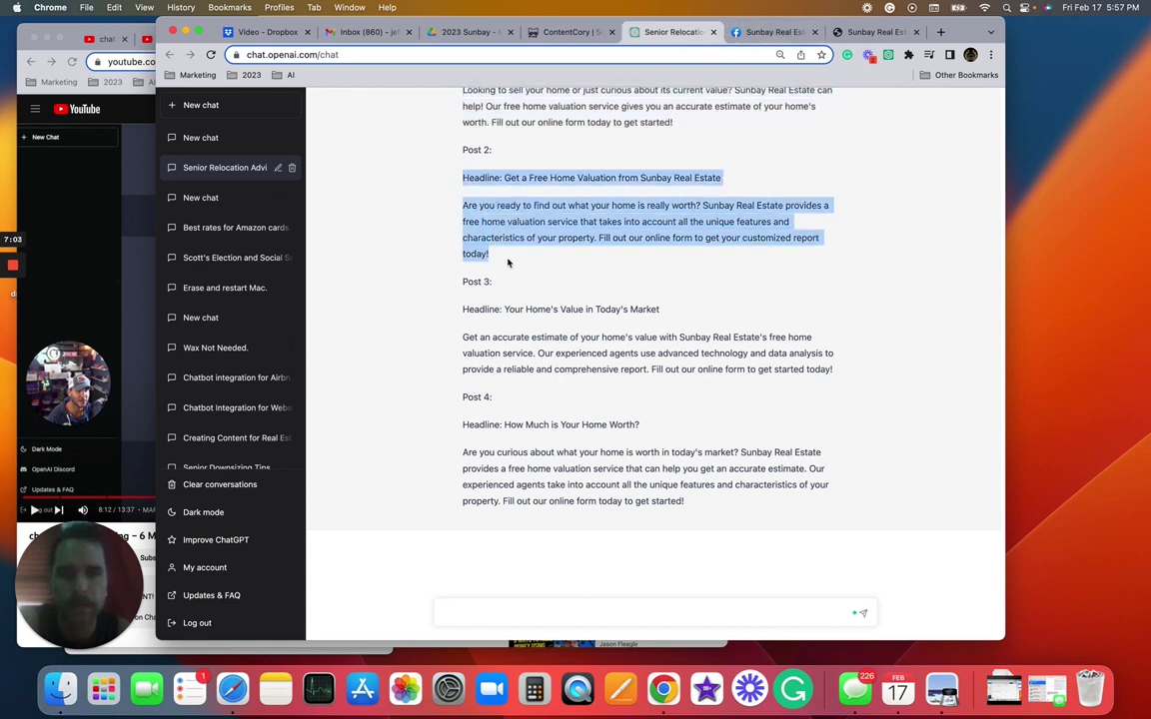
pyautogui.rightClick(538, 228)
pyautogui.click(562, 259)
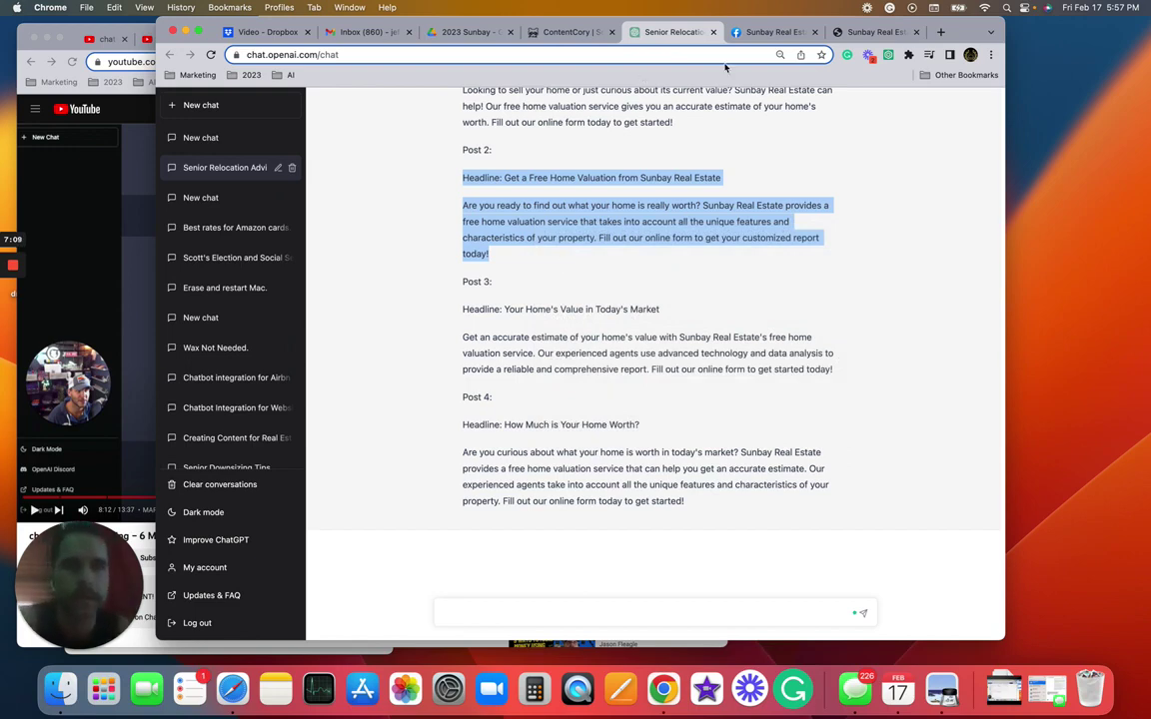
# Start a new Page post with the copied Post 2 text and remove the "Headline:" label from it
pyautogui.click(770, 33)
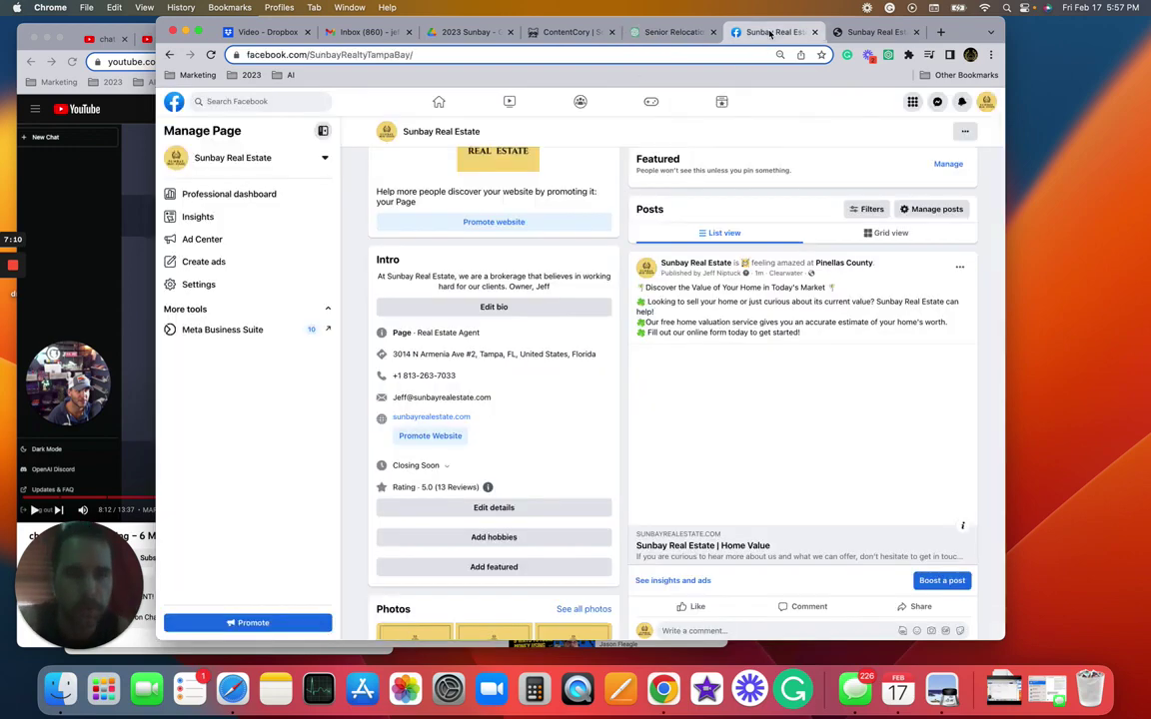
pyautogui.scroll(3, 752, 188)
pyautogui.click(816, 203)
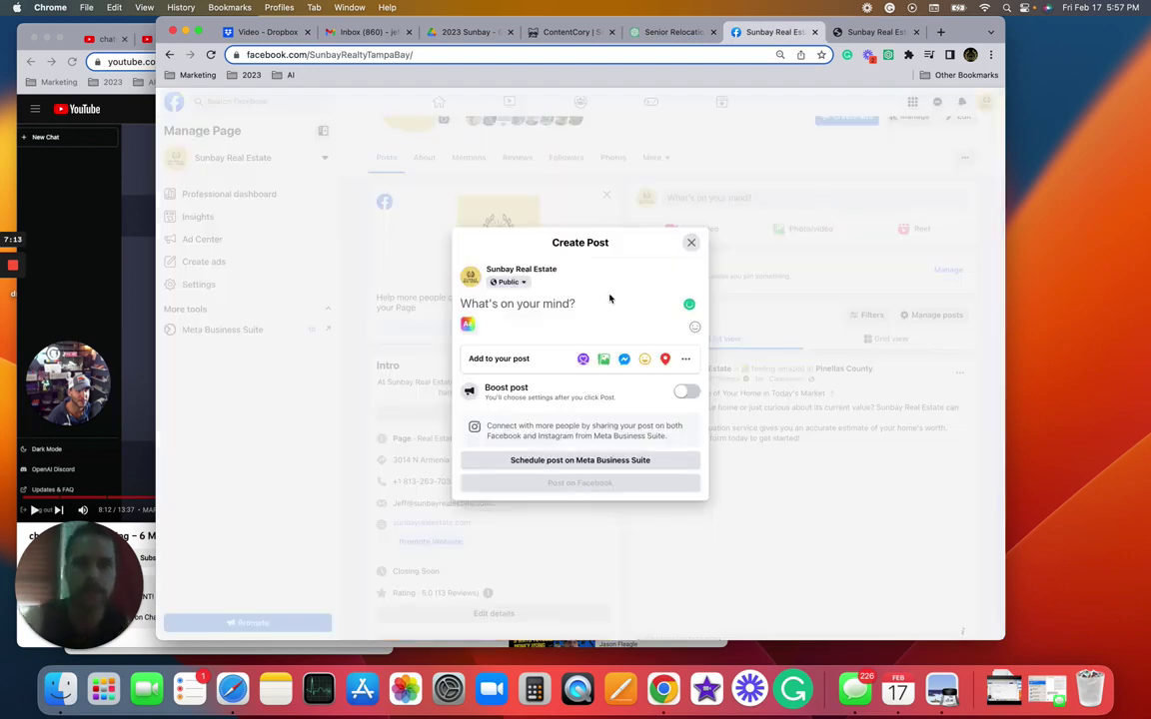
pyautogui.press('super+v')
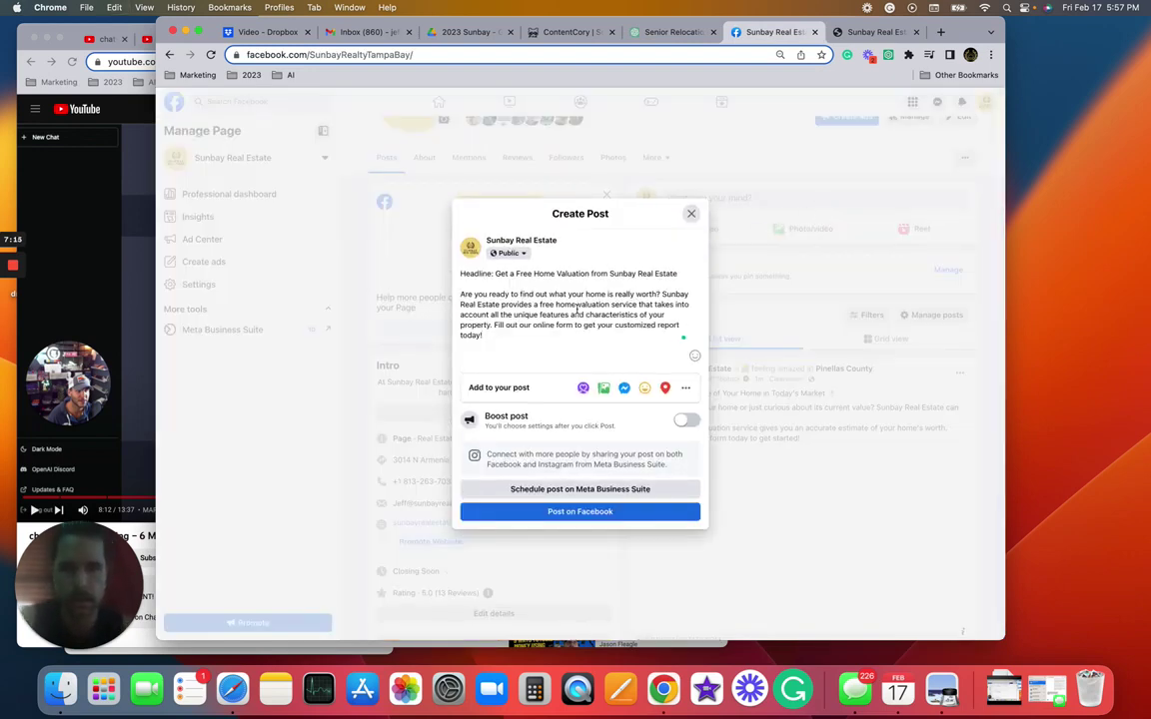
pyautogui.moveTo(496, 272); pyautogui.dragTo(418, 279)
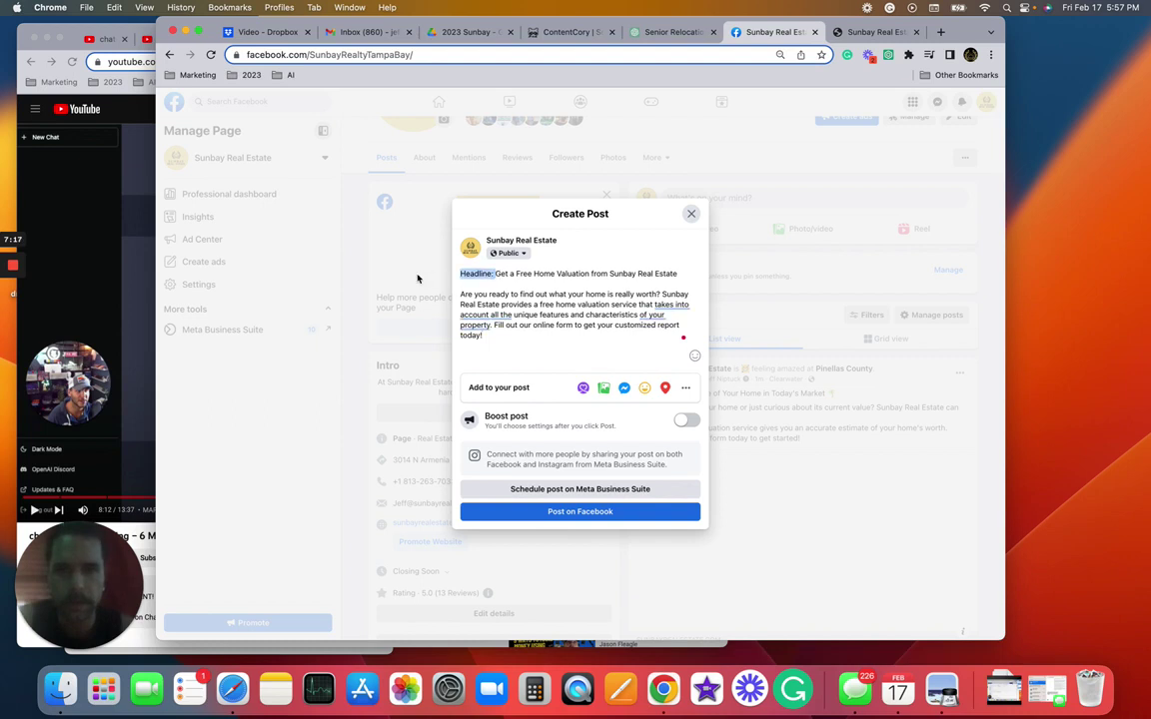
pyautogui.press('BackSpace')
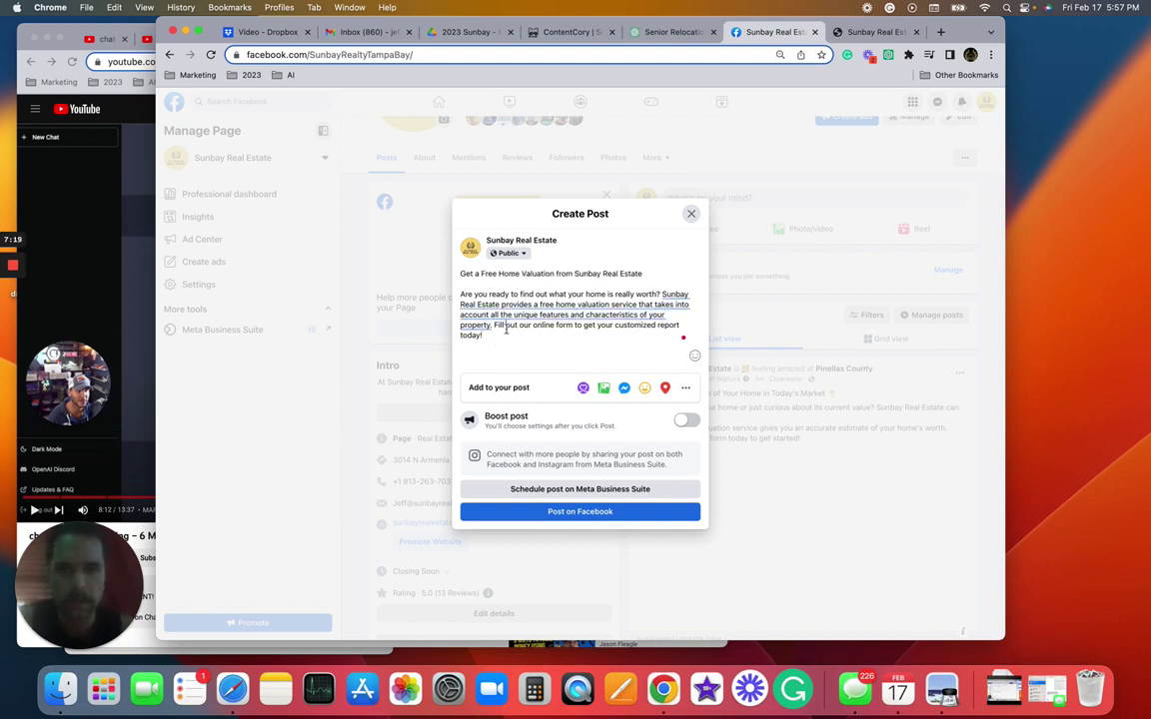
# Attach the sunbayrealestate.com/home_value link preview to the post, then delete the URL text from the body
pyautogui.press('Return')
pyautogui.press('Return')
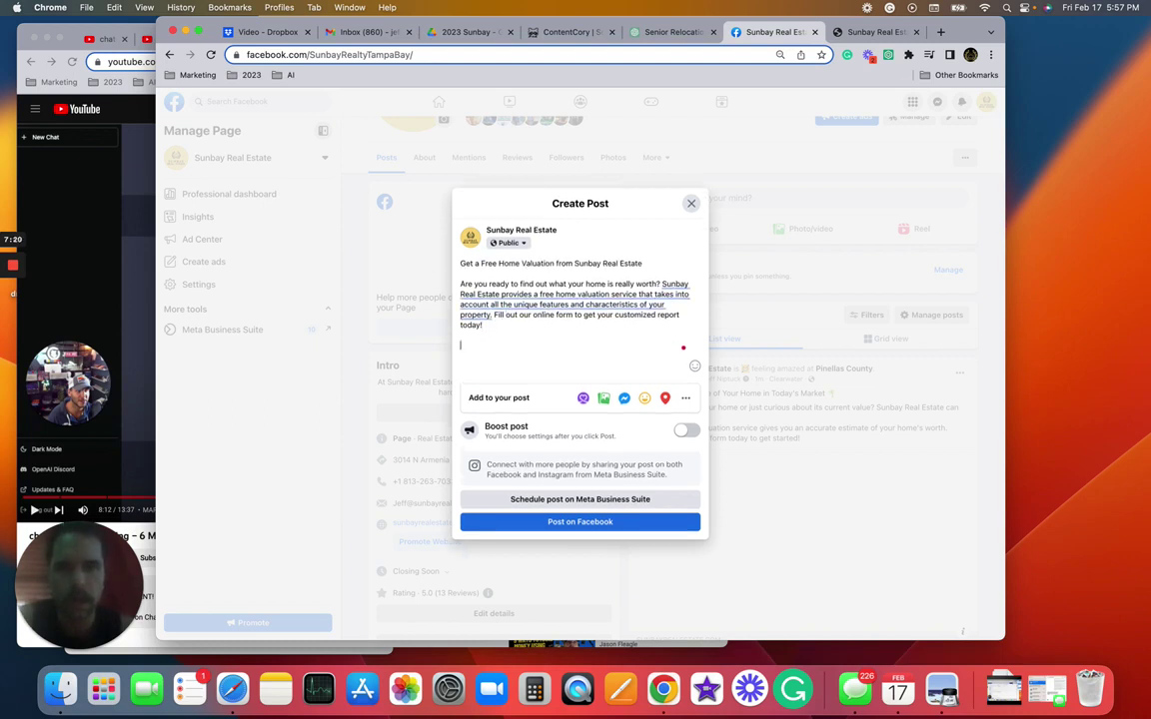
pyautogui.click(846, 33)
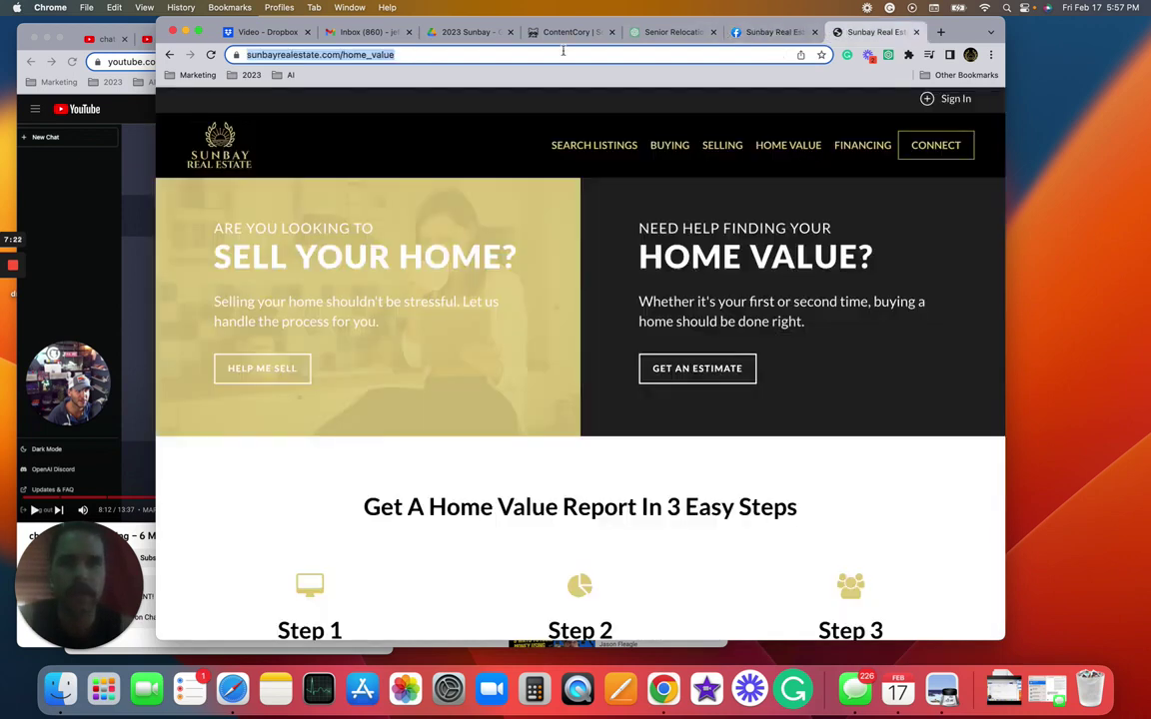
pyautogui.click(746, 33)
pyautogui.hotkey('ctrl', 'v')
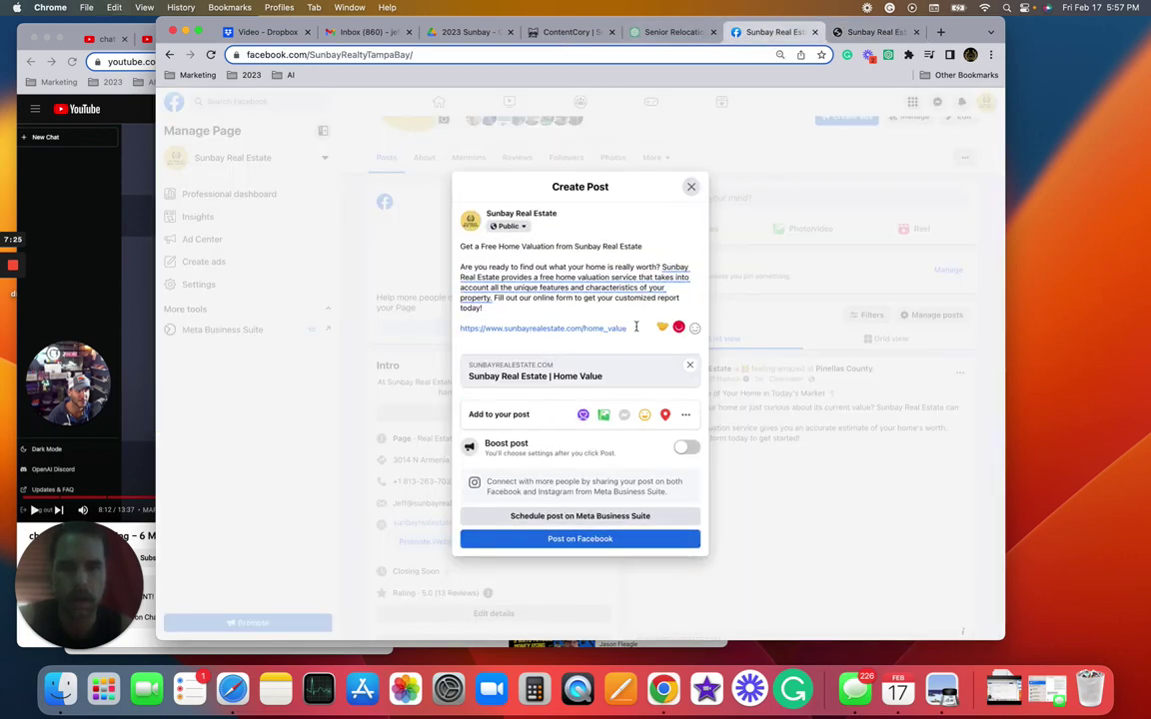
pyautogui.moveTo(635, 328); pyautogui.dragTo(457, 329)
pyautogui.press('BackSpace')
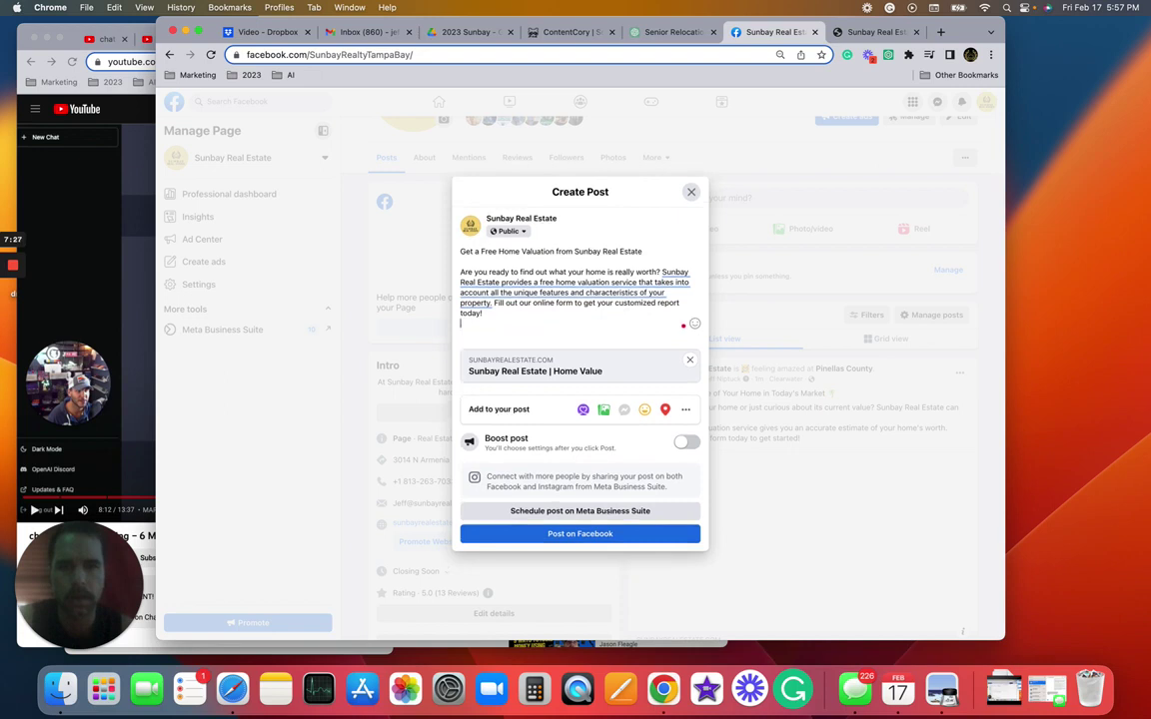
# Put "Sunbay Real Estate provides…" and "Fill out our online form…" on their own lines in the post
pyautogui.click(659, 271)
pyautogui.press('Return')
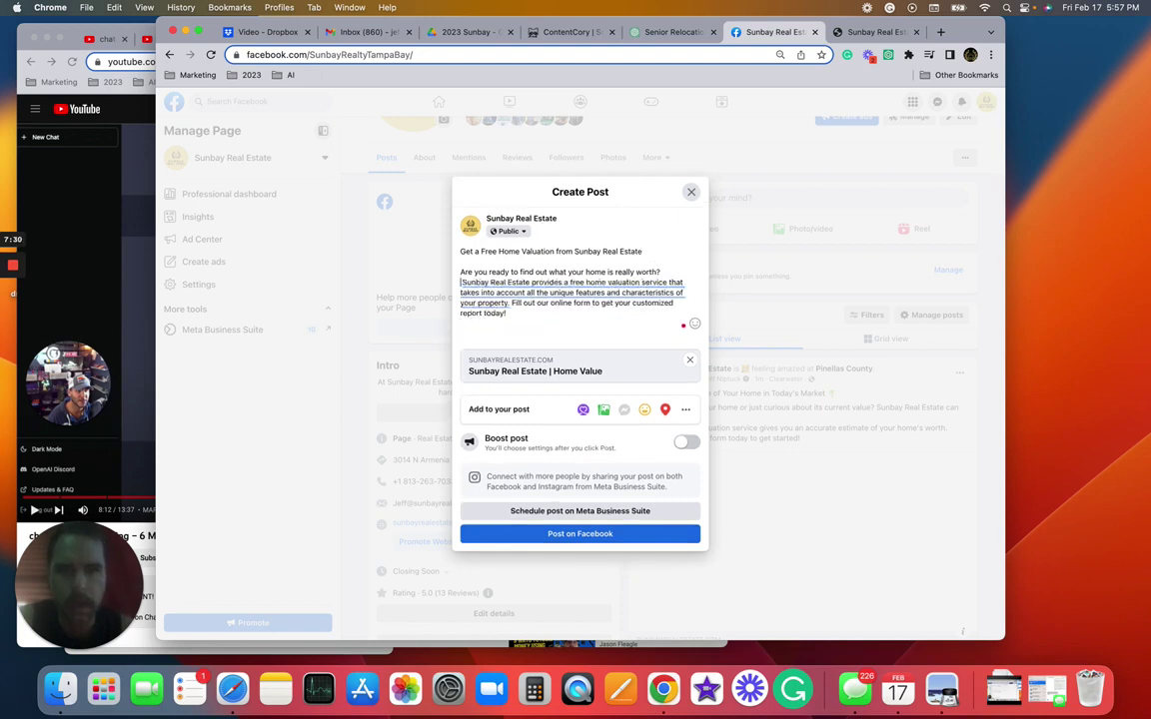
pyautogui.click(512, 305)
pyautogui.press('Return')
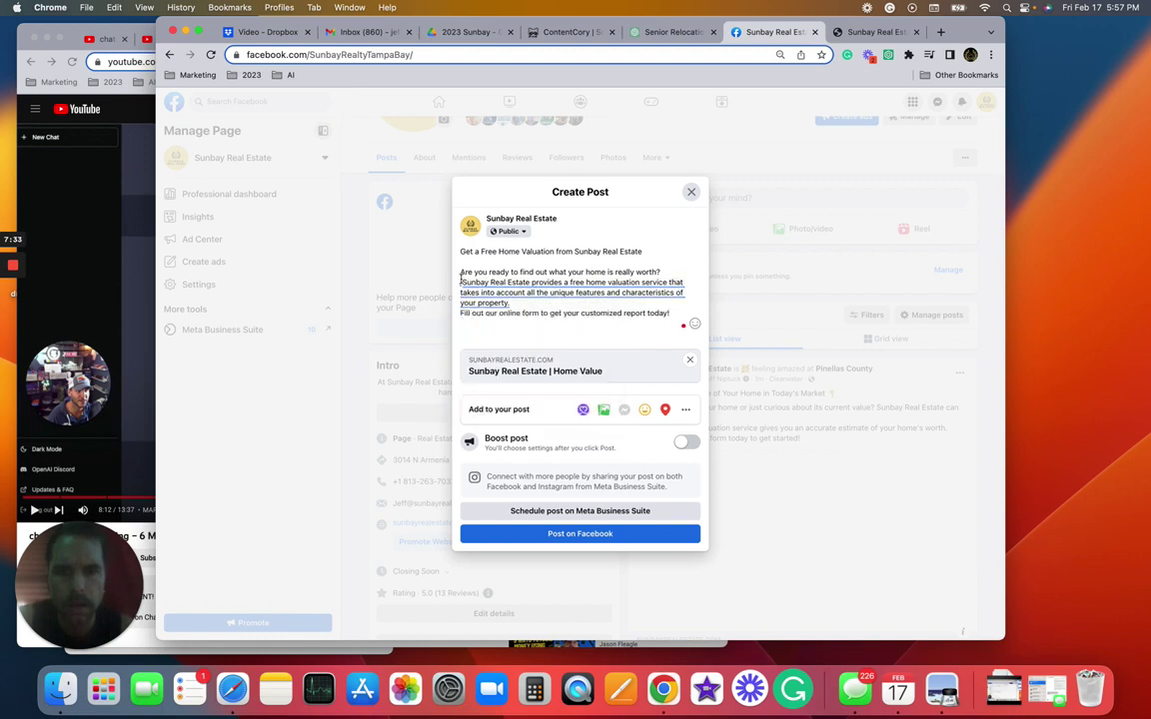
pyautogui.click(659, 272)
pyautogui.press('Delete')
pyautogui.press('Return')
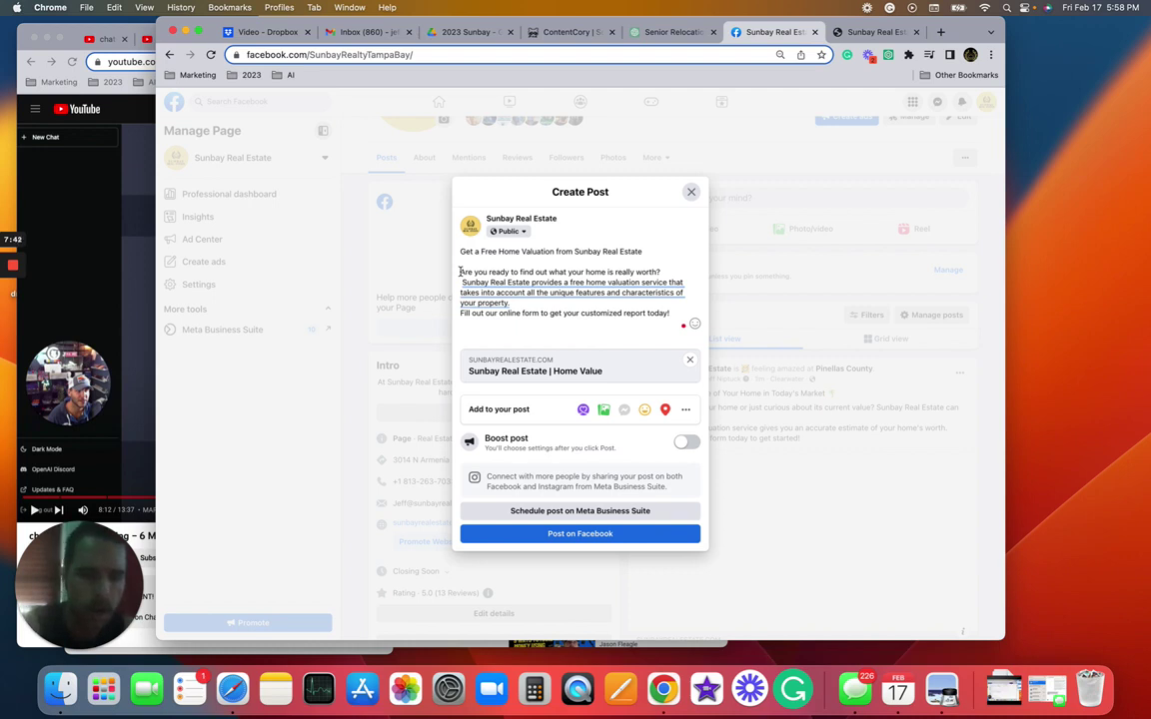
# Add a clover emoji followed by a space at the start of each of the three body sentences
pyautogui.click(461, 272)
pyautogui.press('super+v')
pyautogui.click(460, 283)
pyautogui.press('super+v')
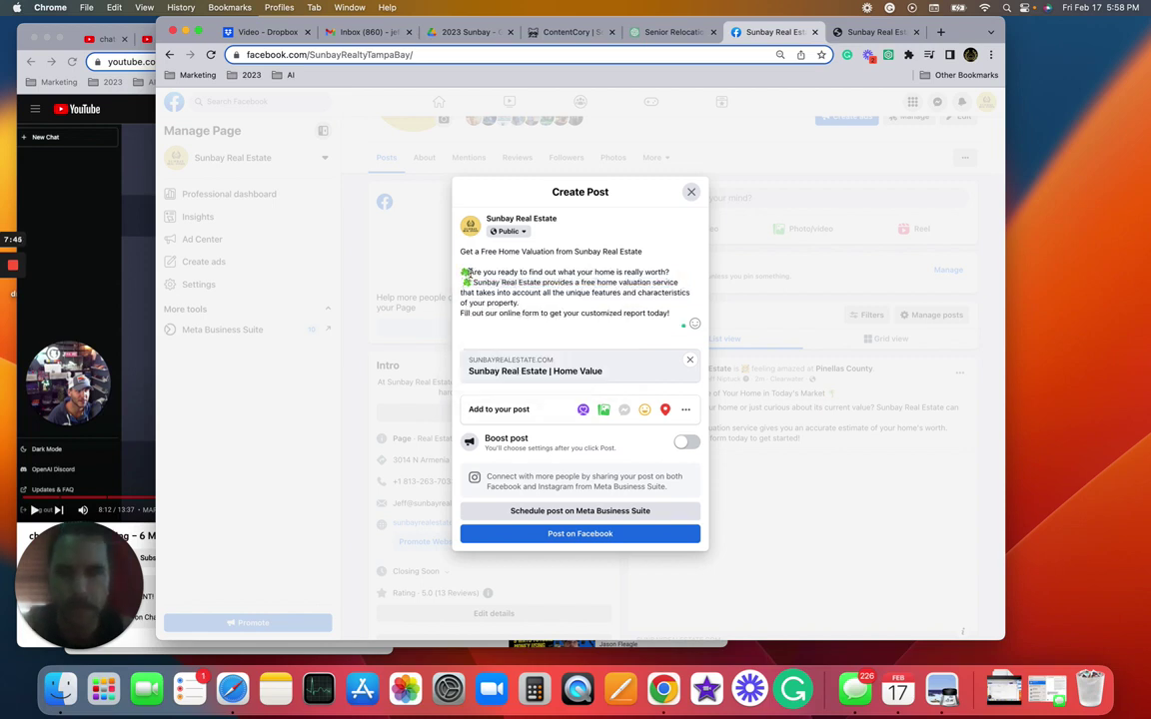
pyautogui.click(466, 272)
pyautogui.click(465, 284)
pyautogui.press('BackSpace')
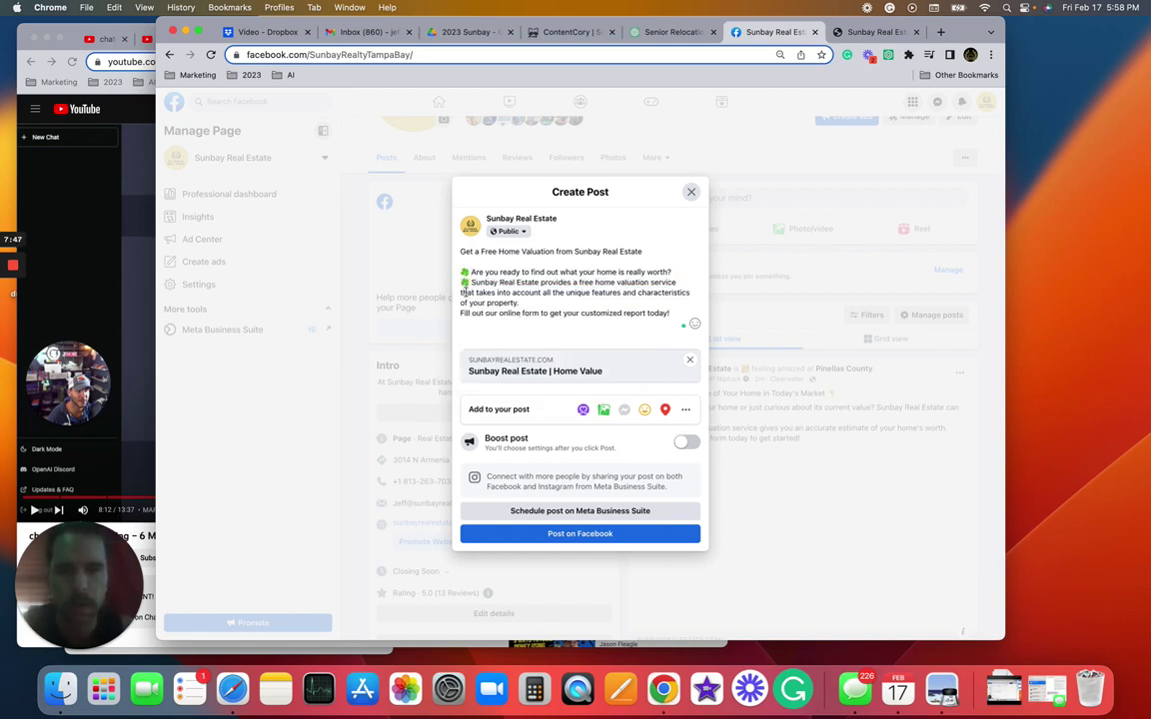
pyautogui.click(461, 313)
pyautogui.write('🍀')
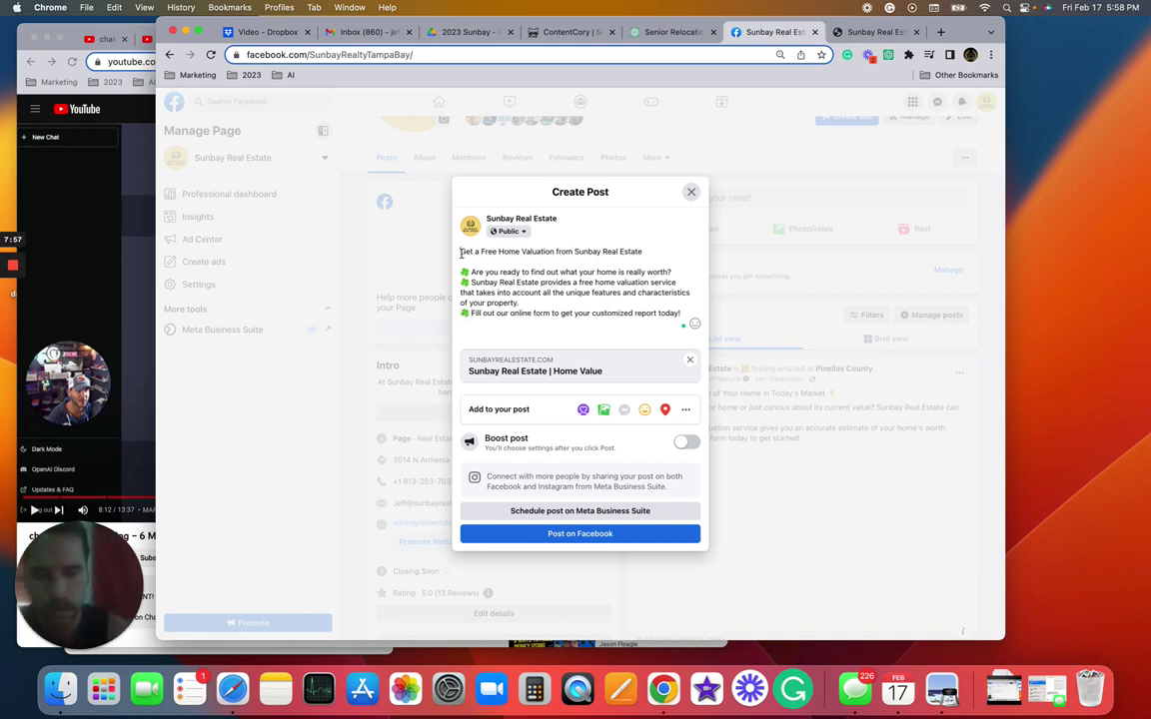
# Put a green heart emoji at both ends of the headline and accept Grammarly's clarity rewrite of the "Sunbay Real Estate provides…" sentence
pyautogui.click(461, 252)
pyautogui.write('🍀')
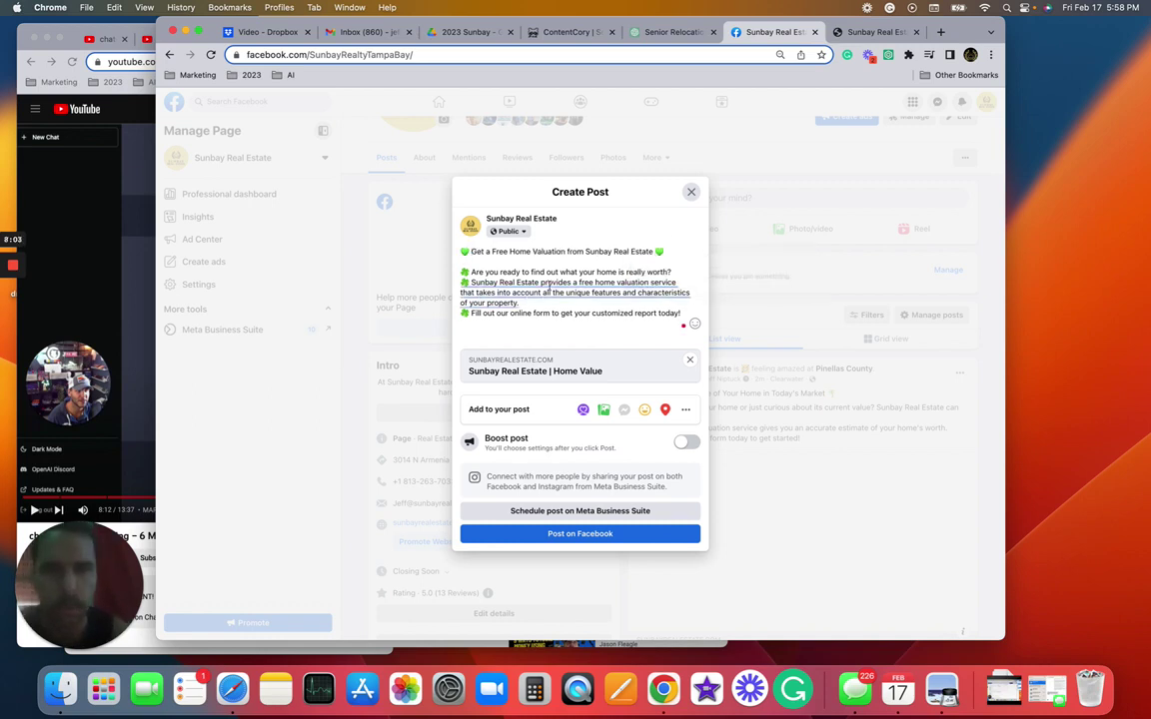
pyautogui.moveTo(575, 294)
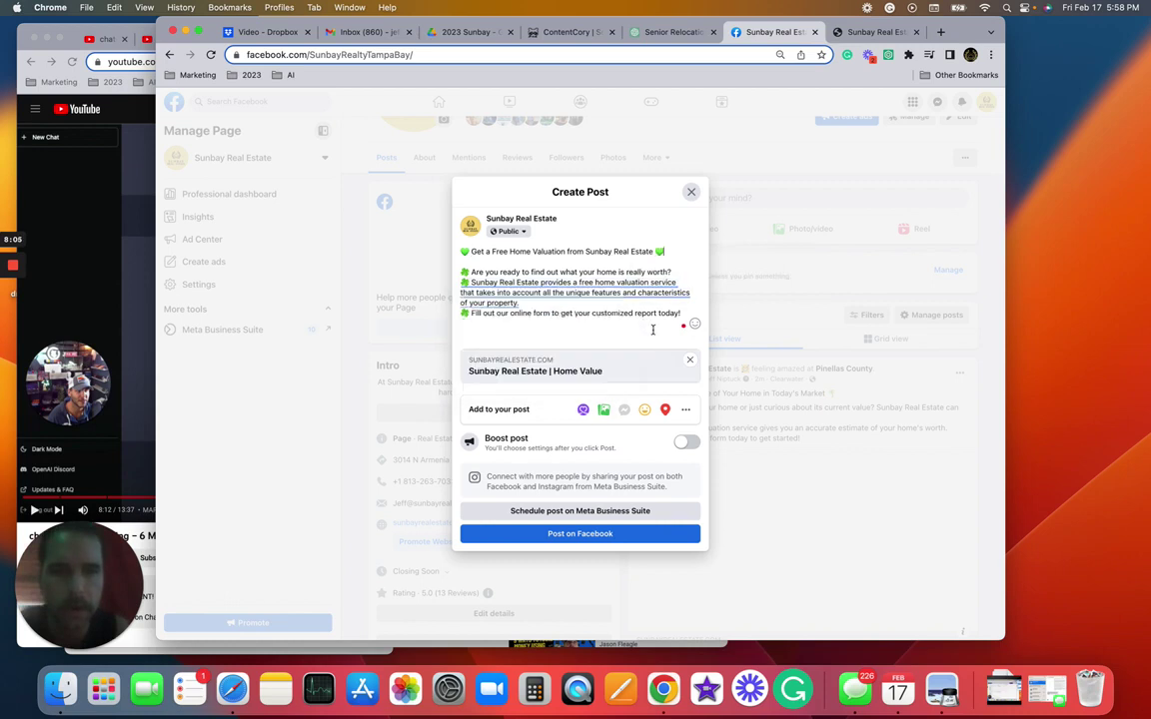
pyautogui.moveTo(640, 300)
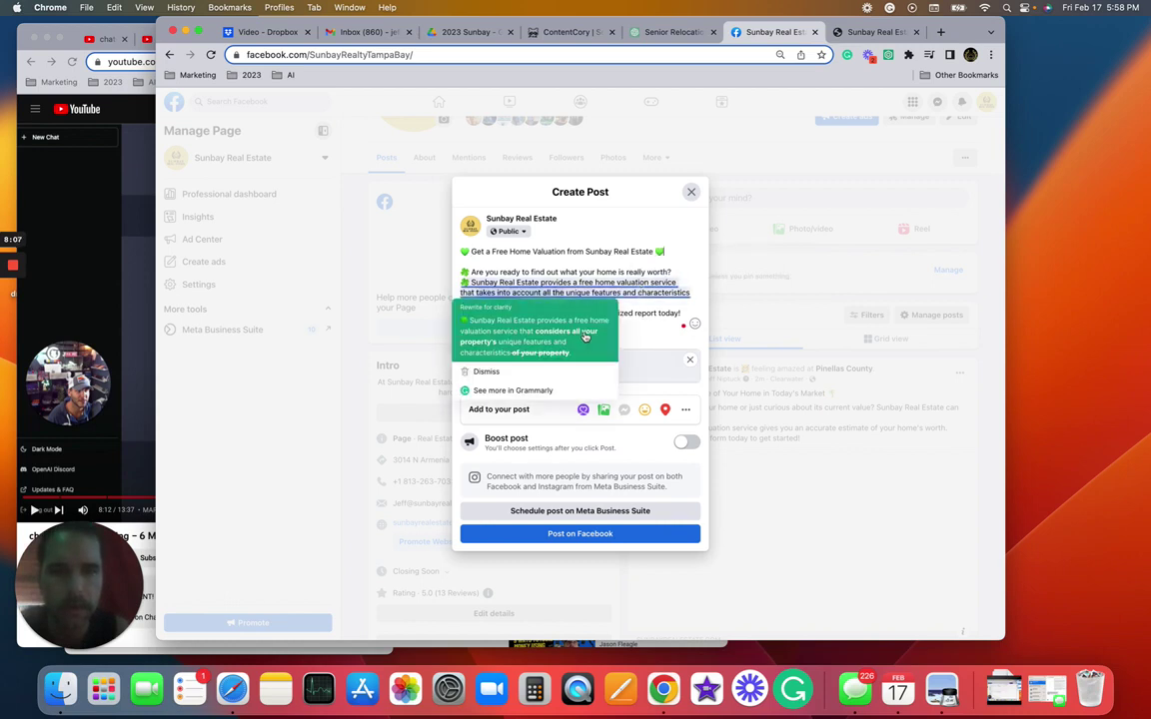
pyautogui.click(586, 337)
# Tag the post's location as South Tampa
pyautogui.click(666, 412)
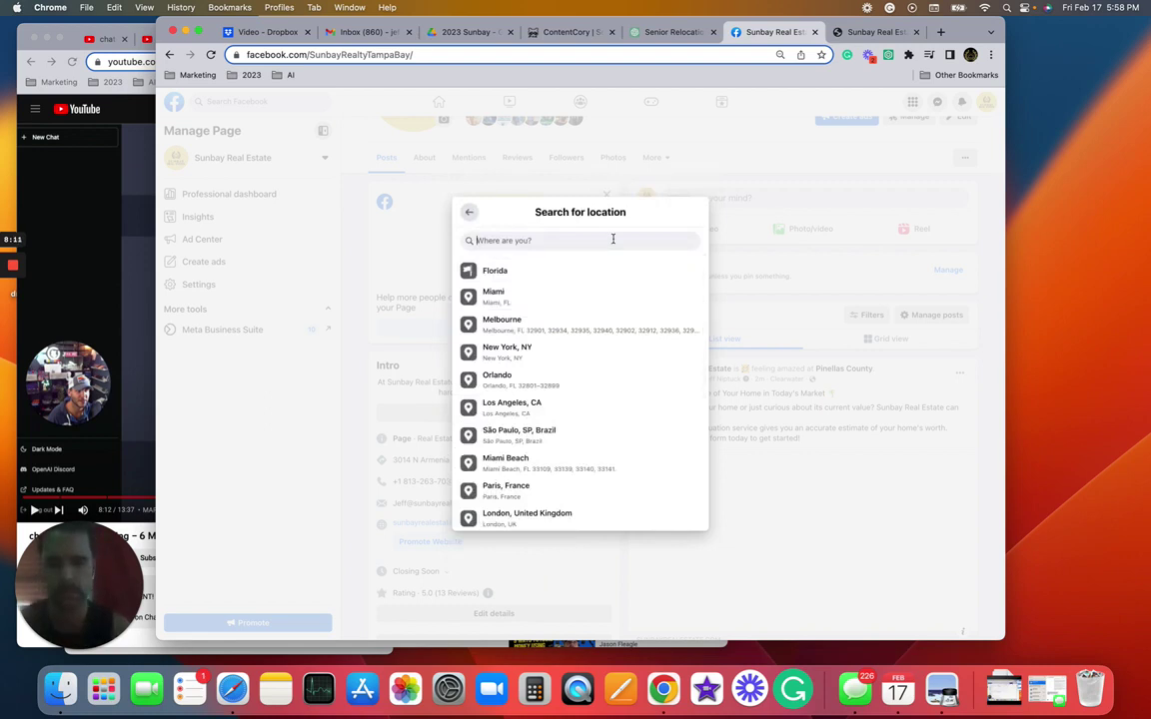
pyautogui.write('South')
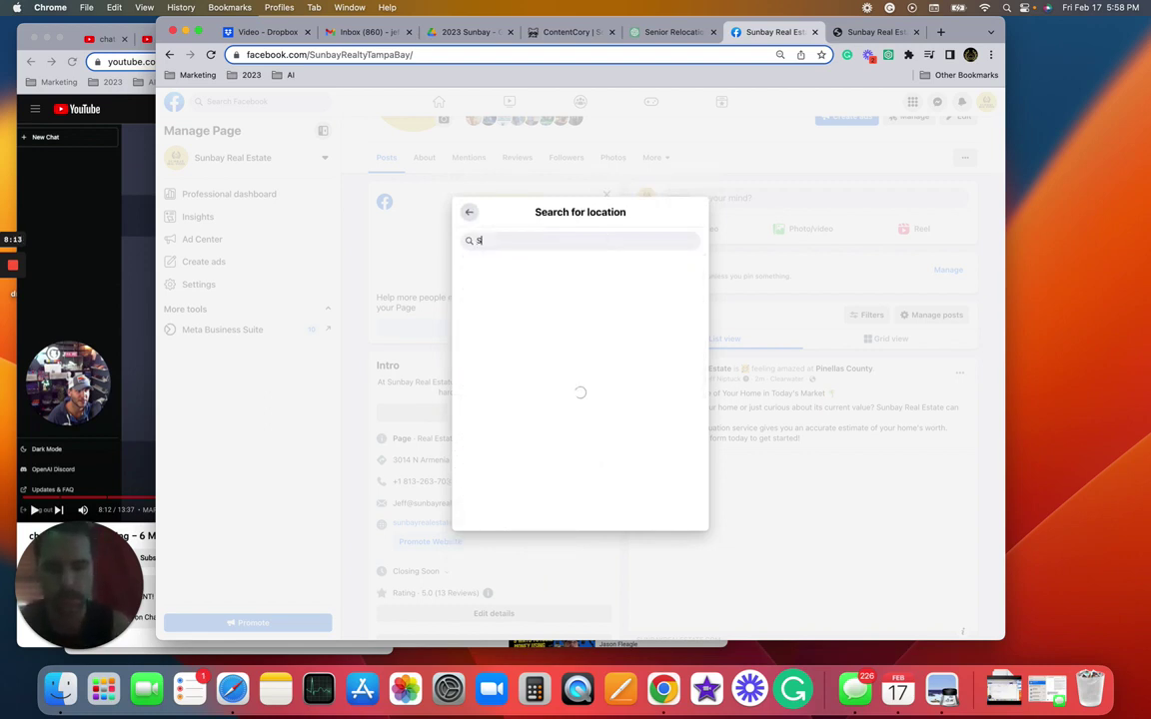
pyautogui.click(586, 267)
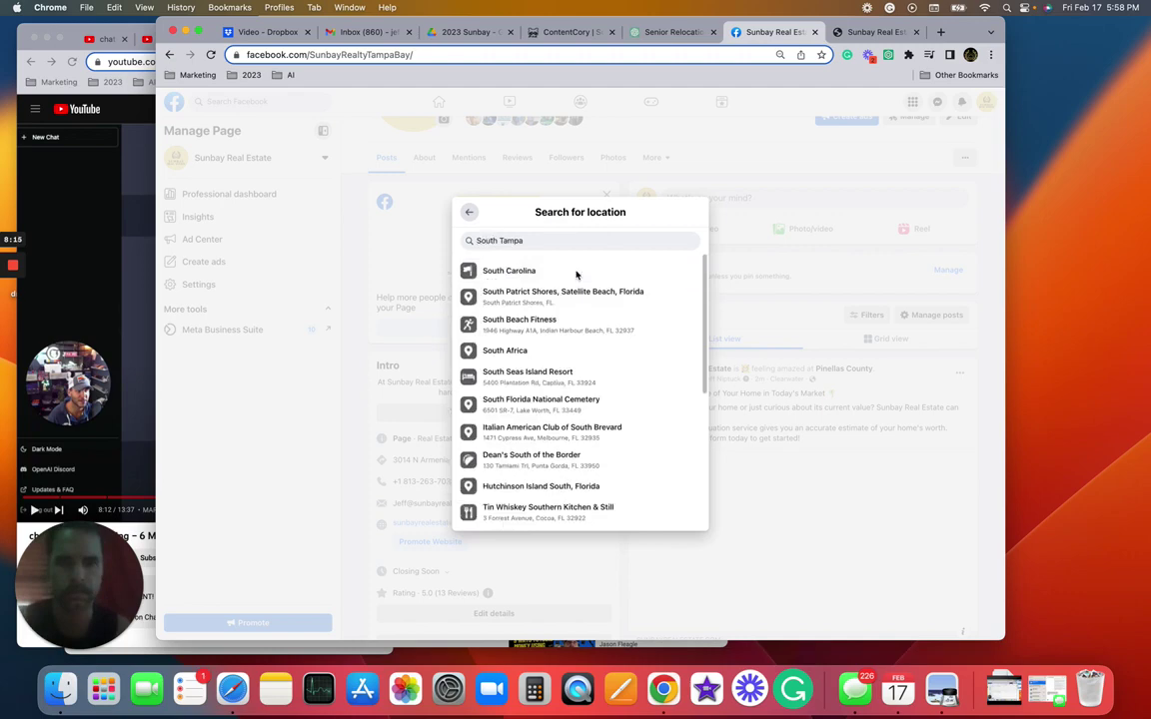
# Set the post's feeling to "relaxed" and publish it on the Facebook Page
pyautogui.click(645, 409)
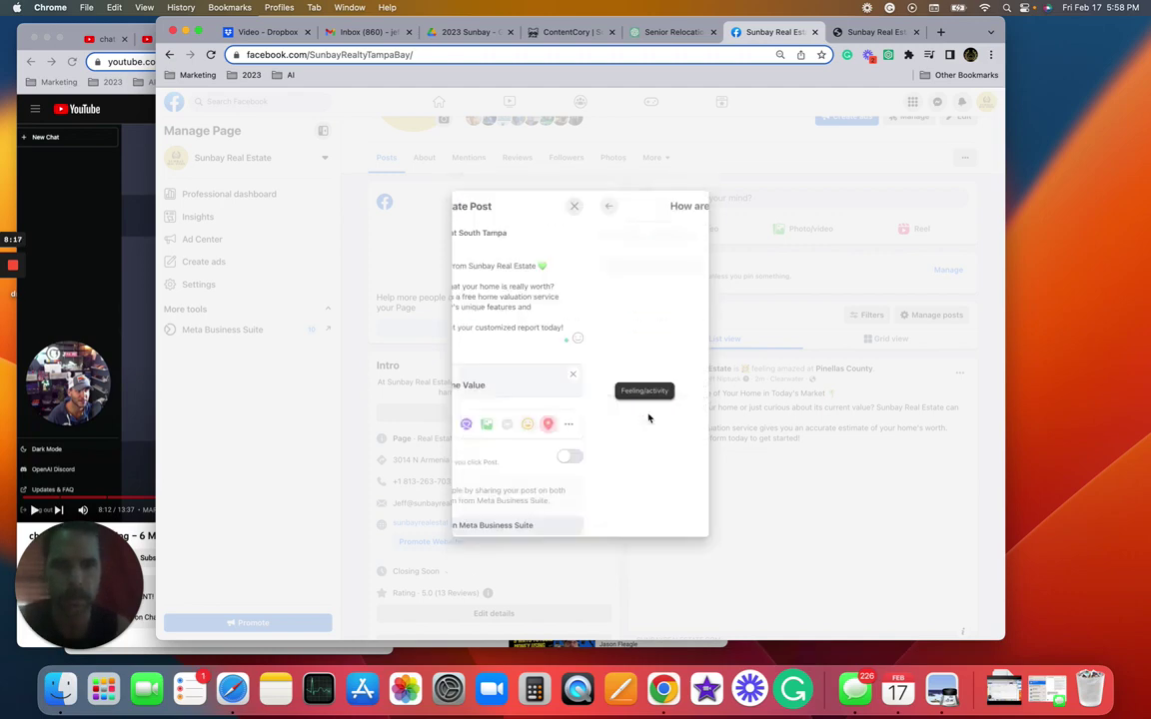
pyautogui.scroll(-3, 564, 384)
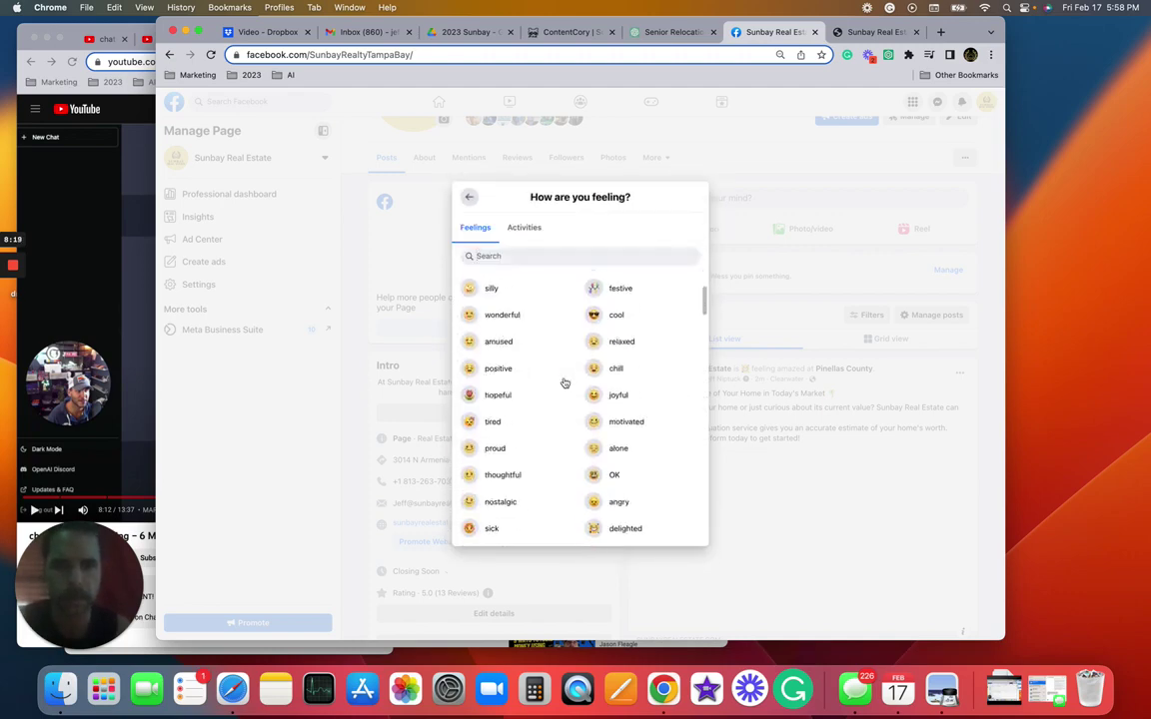
pyautogui.click(650, 352)
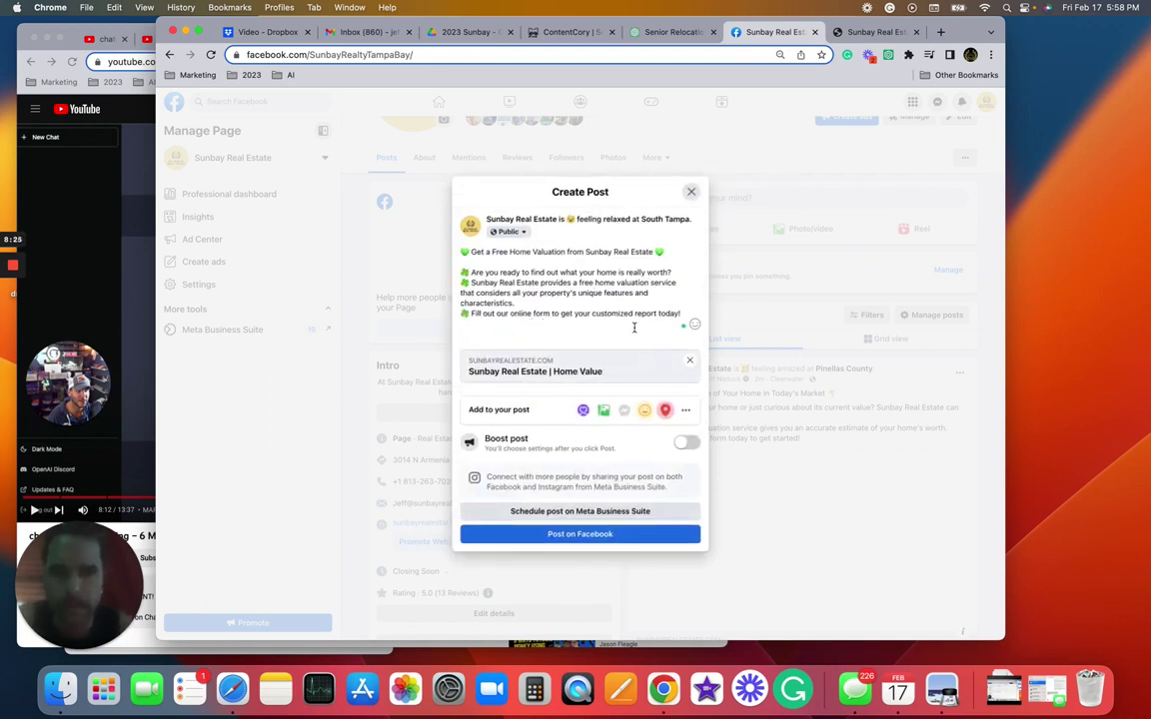
pyautogui.click(588, 534)
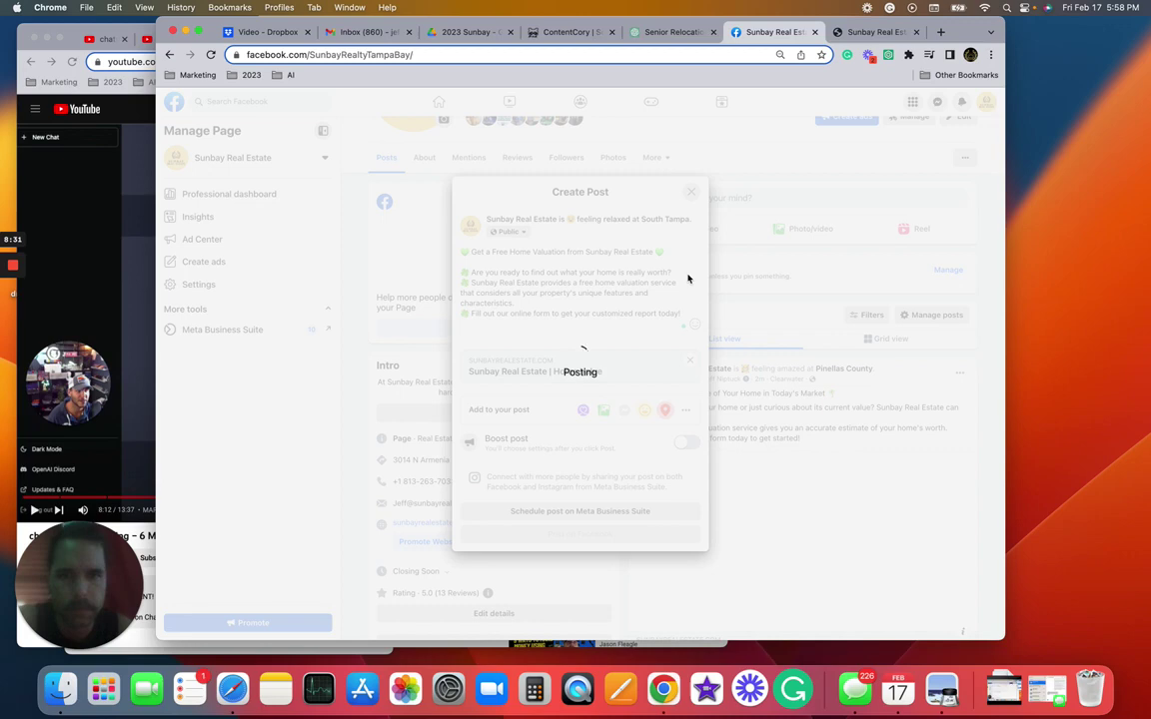
pyautogui.scroll(-2, 735, 402)
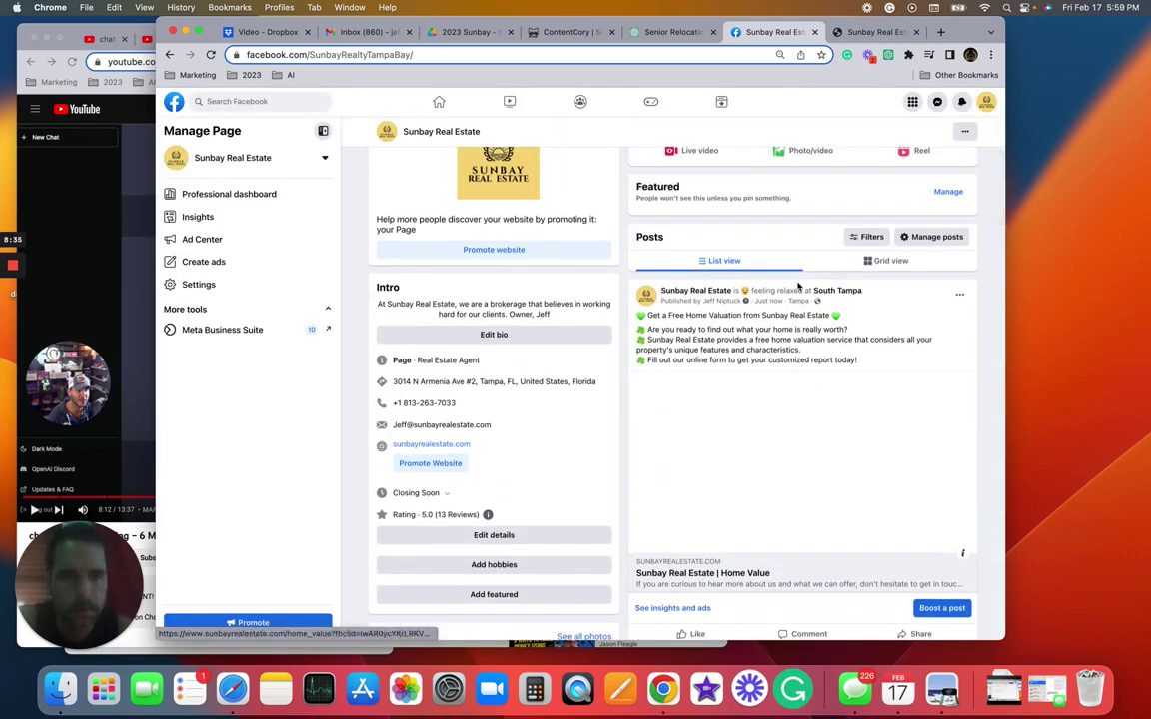
# Return to the ChatGPT conversation and send the prompt "turn this into 2 twitter posts"
pyautogui.click(674, 32)
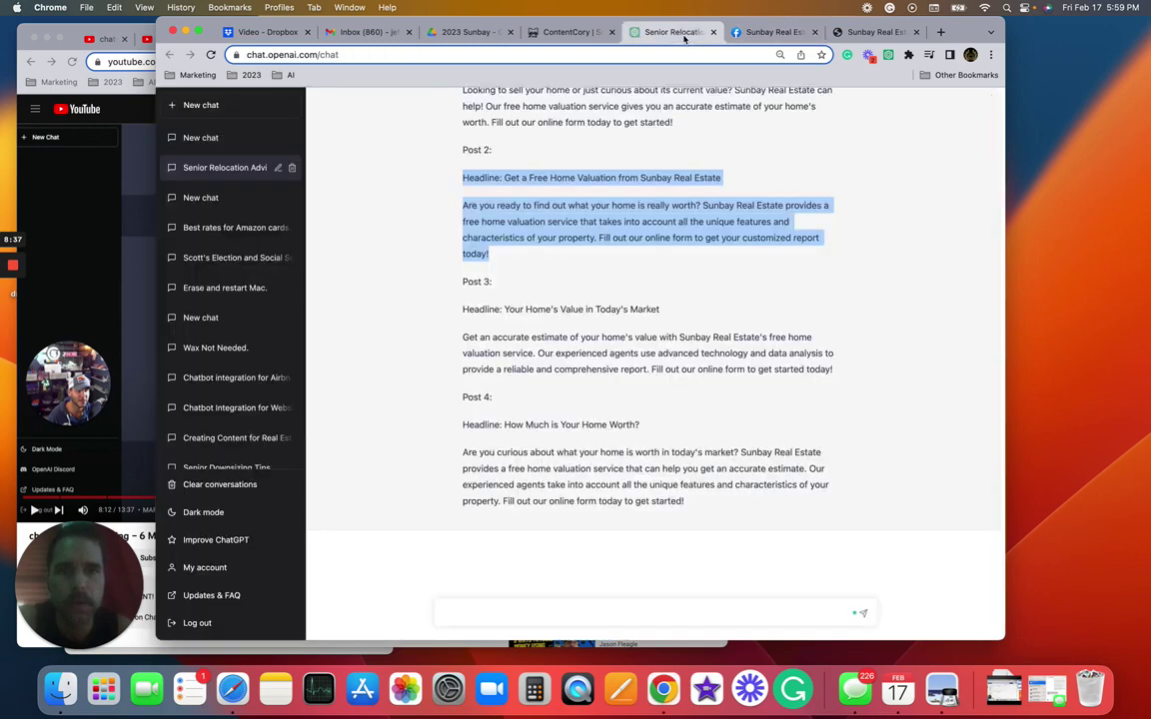
pyautogui.click(412, 350)
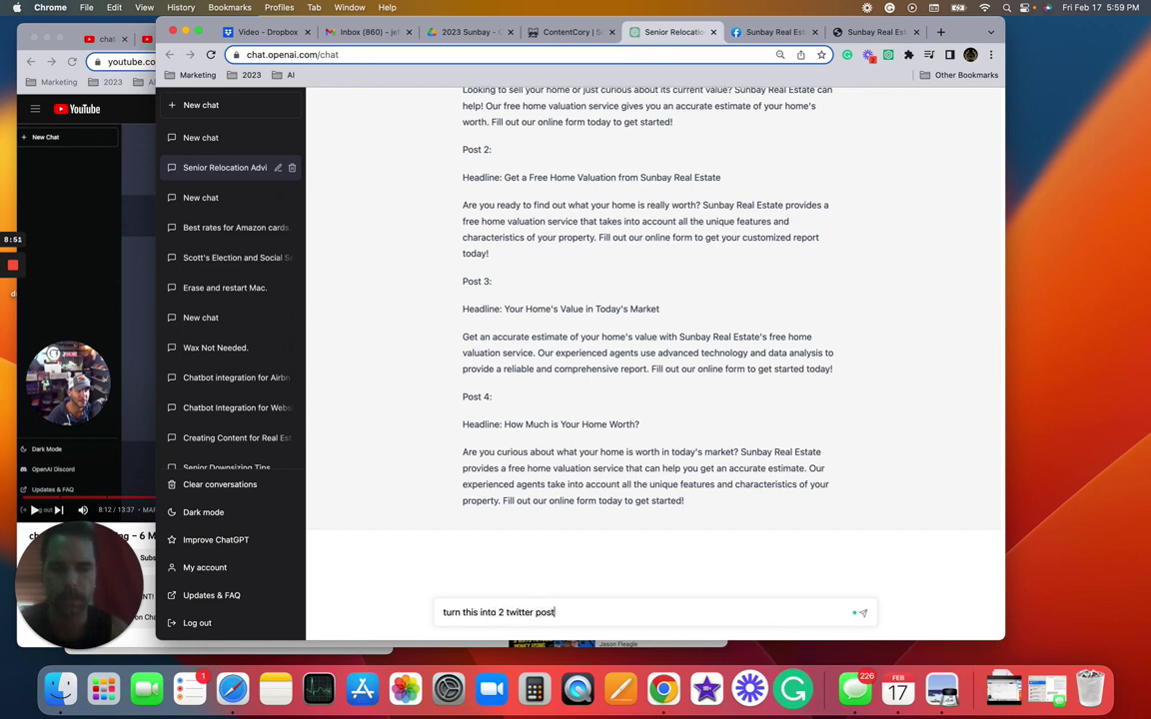
pyautogui.press('Return')
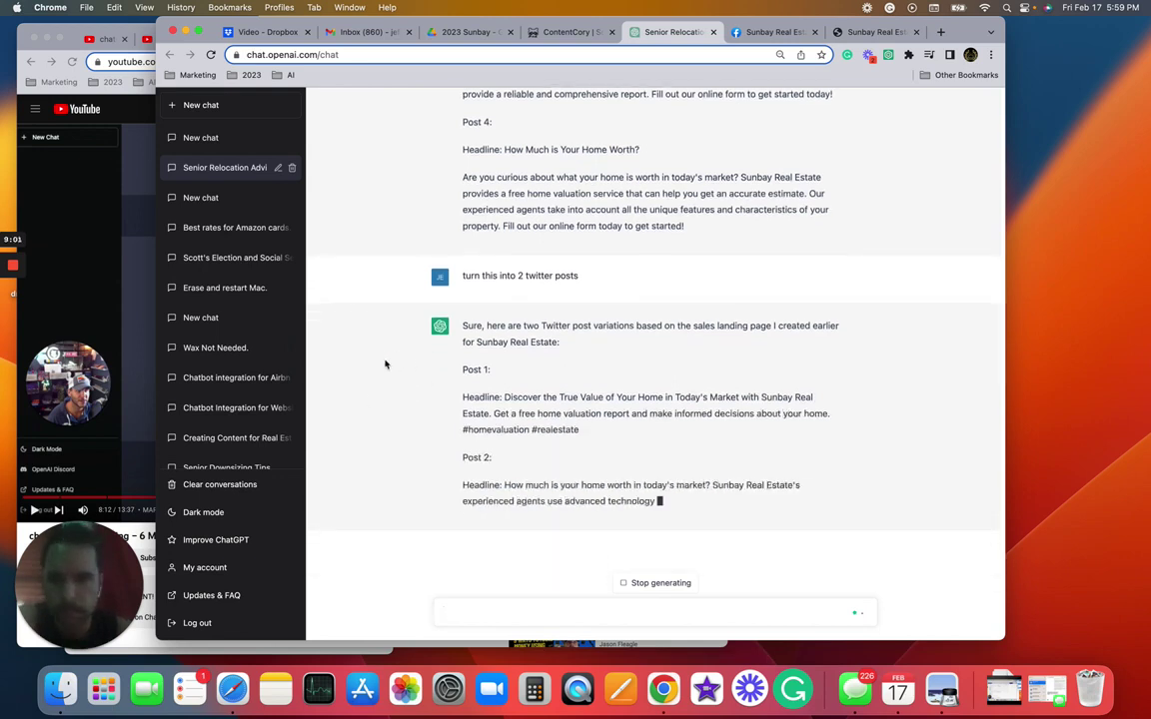
pyautogui.scroll(3, 384, 363)
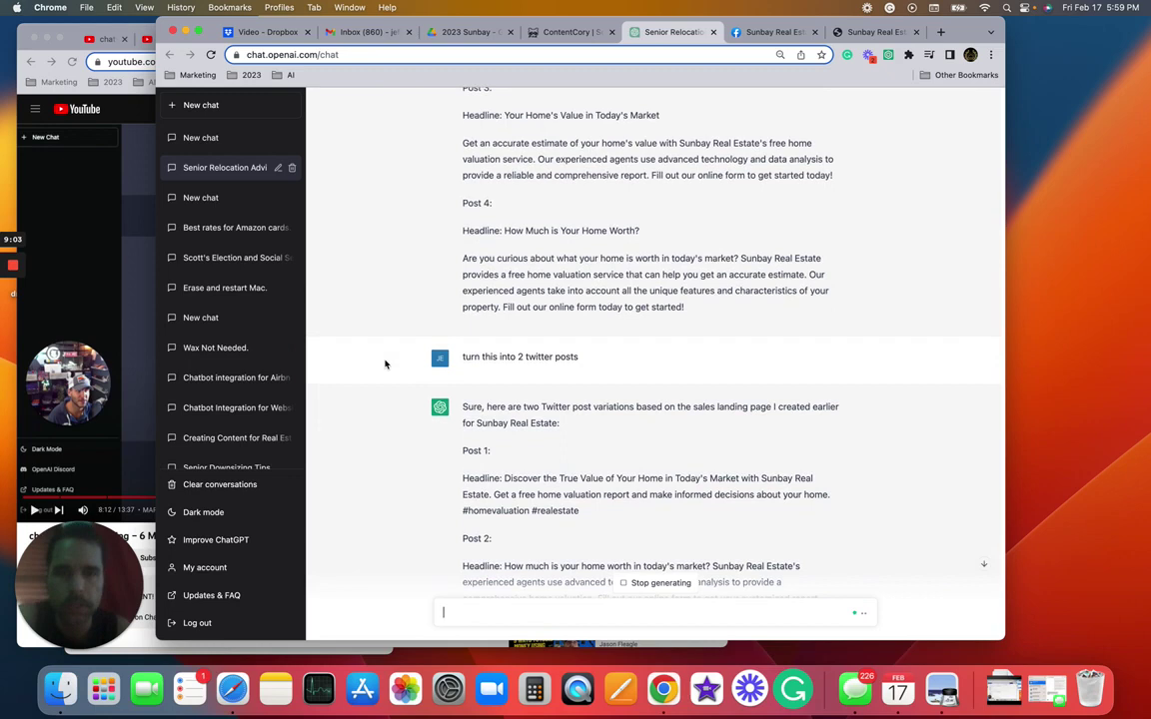
pyautogui.scroll(8, 384, 364)
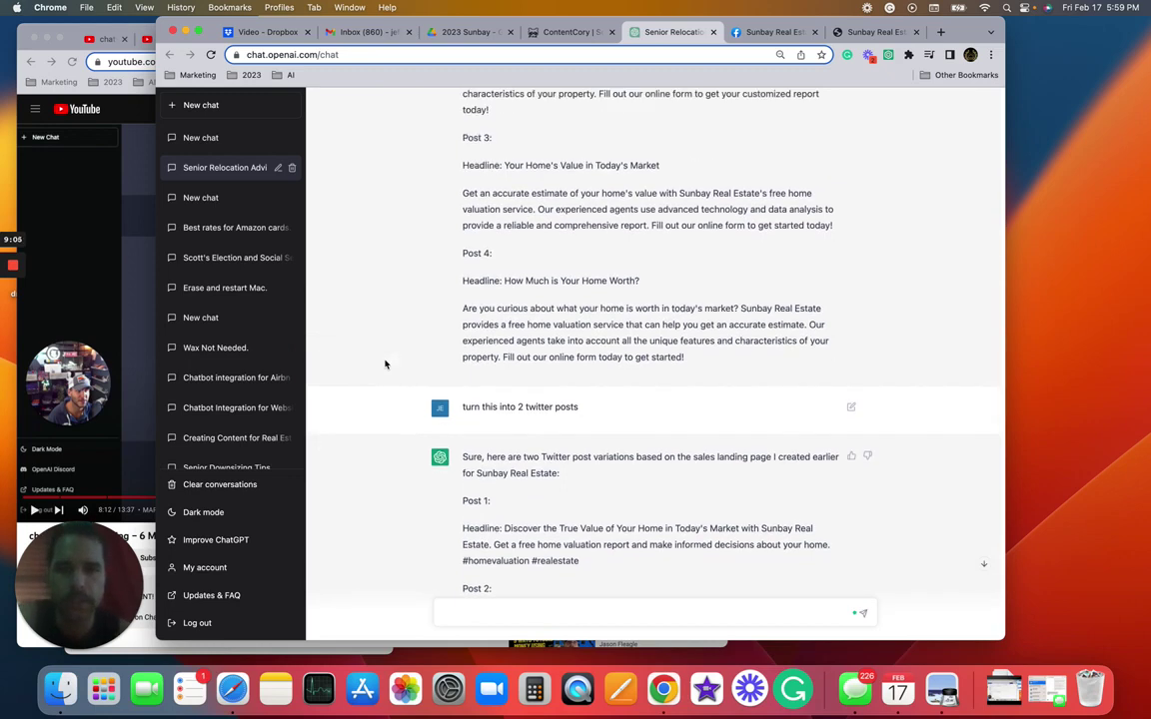
pyautogui.scroll(-1, 385, 363)
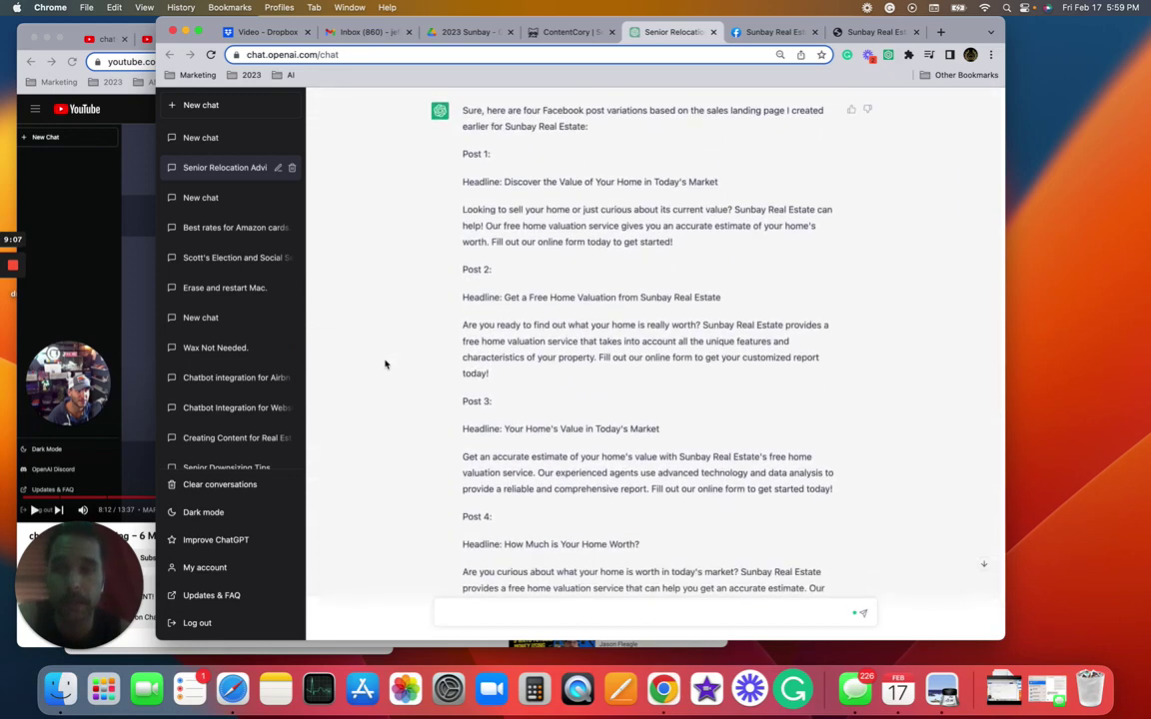